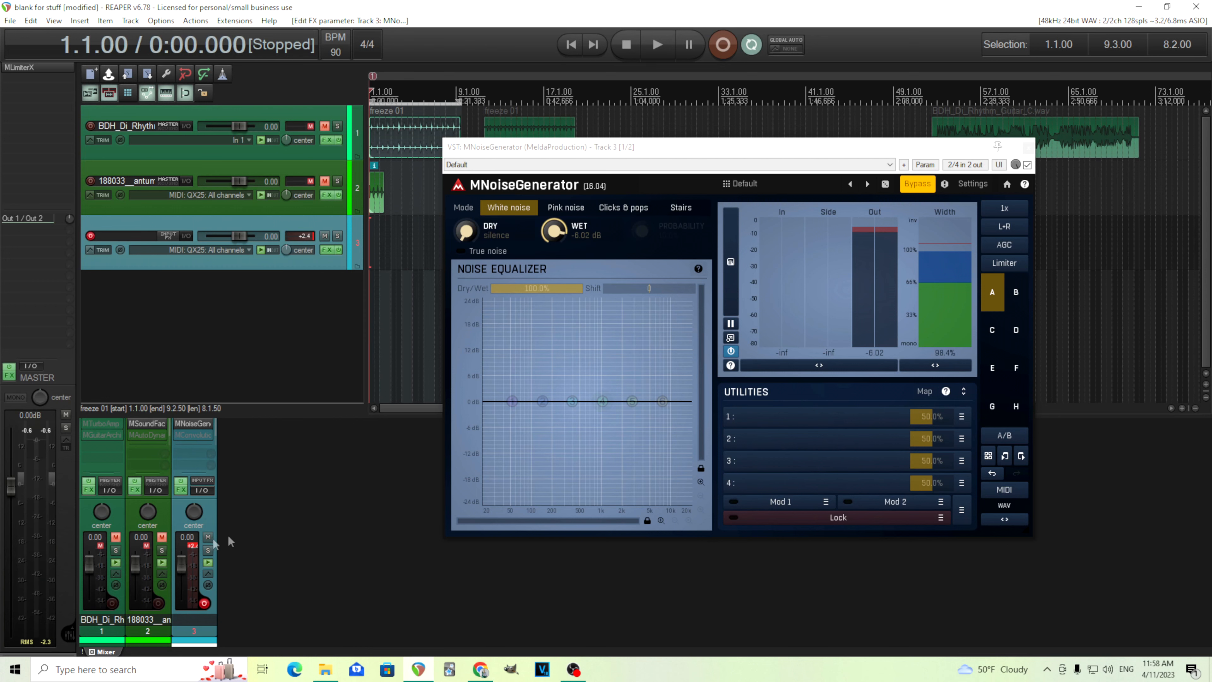
Reset track 3's peak indicator and take MNoiseGenerator out of bypass.
click(195, 546)
drag(620, 147, 562, 147)
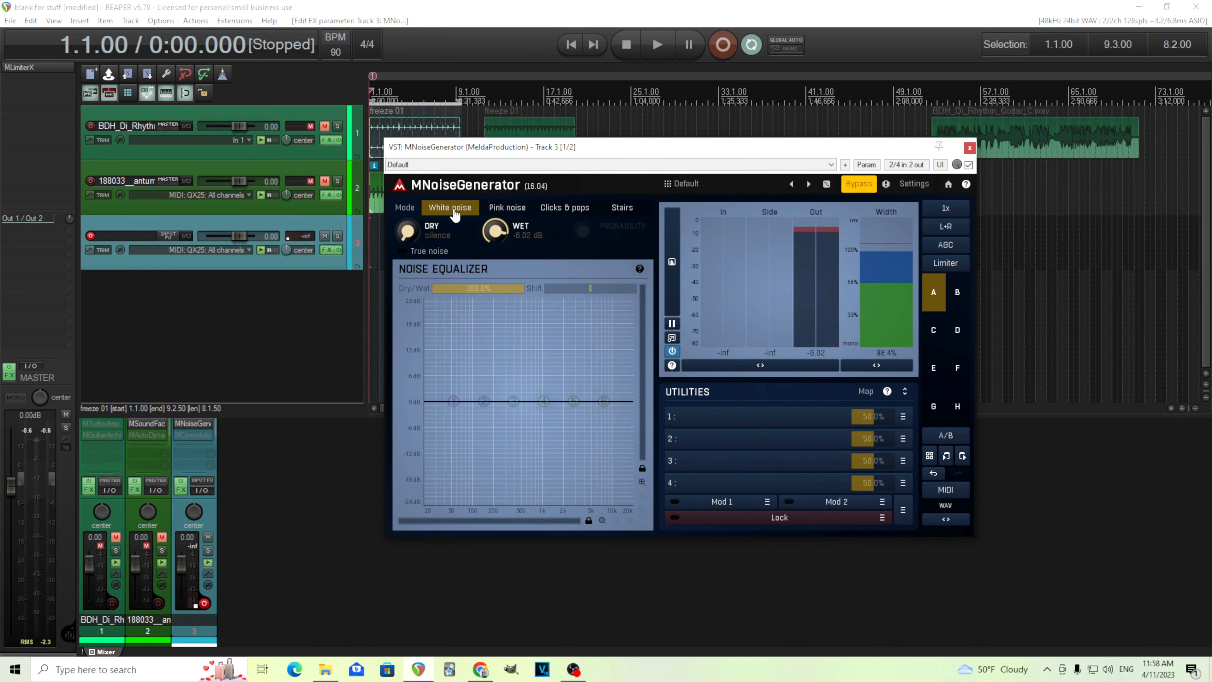
click(858, 185)
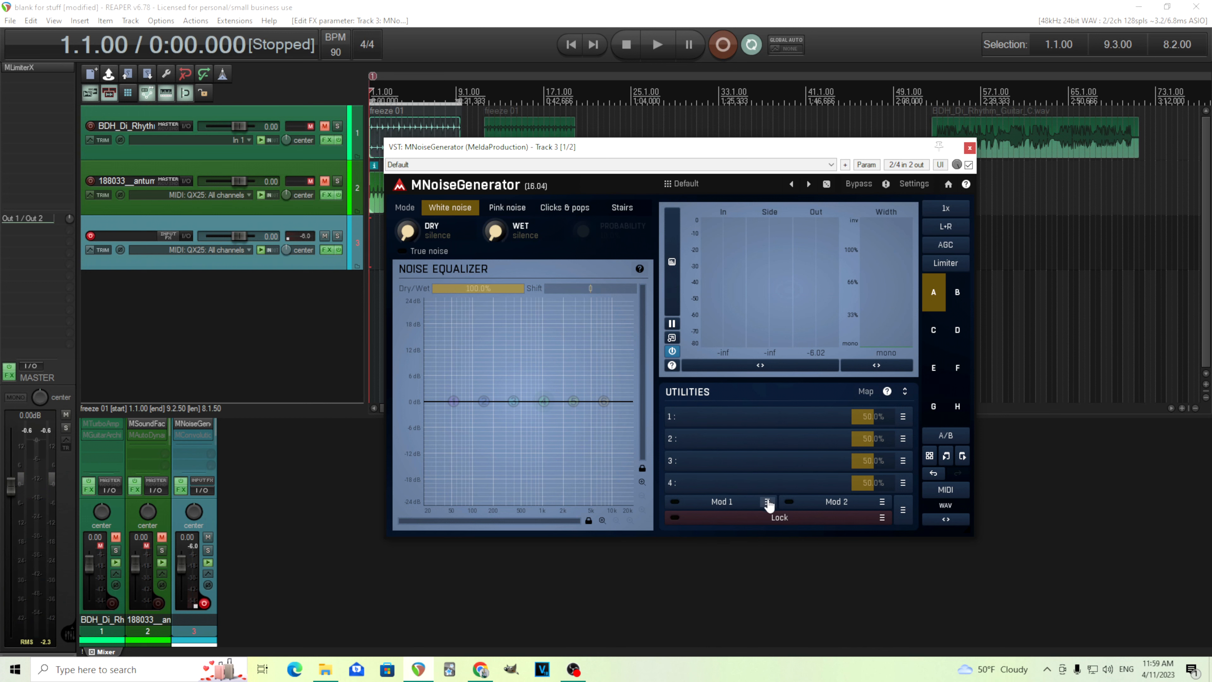
Clear modulator 1 and have it learn the Wet parameter over a range from silence to about -10.6 dB.
click(768, 503)
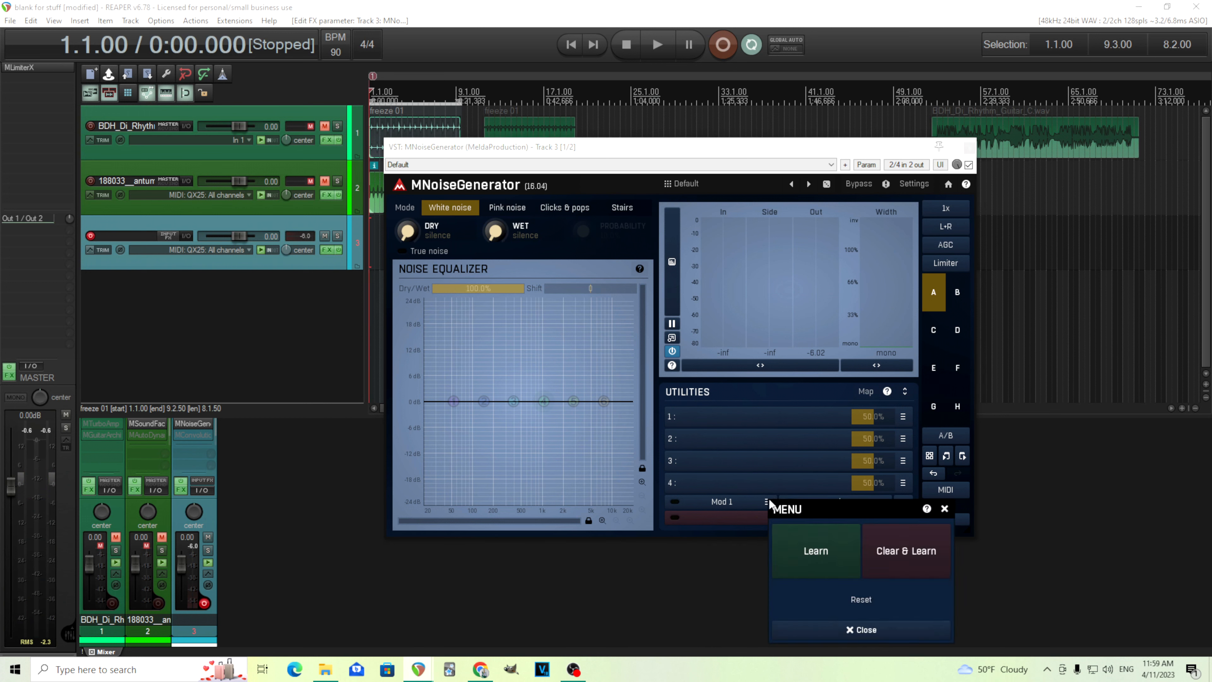
click(910, 553)
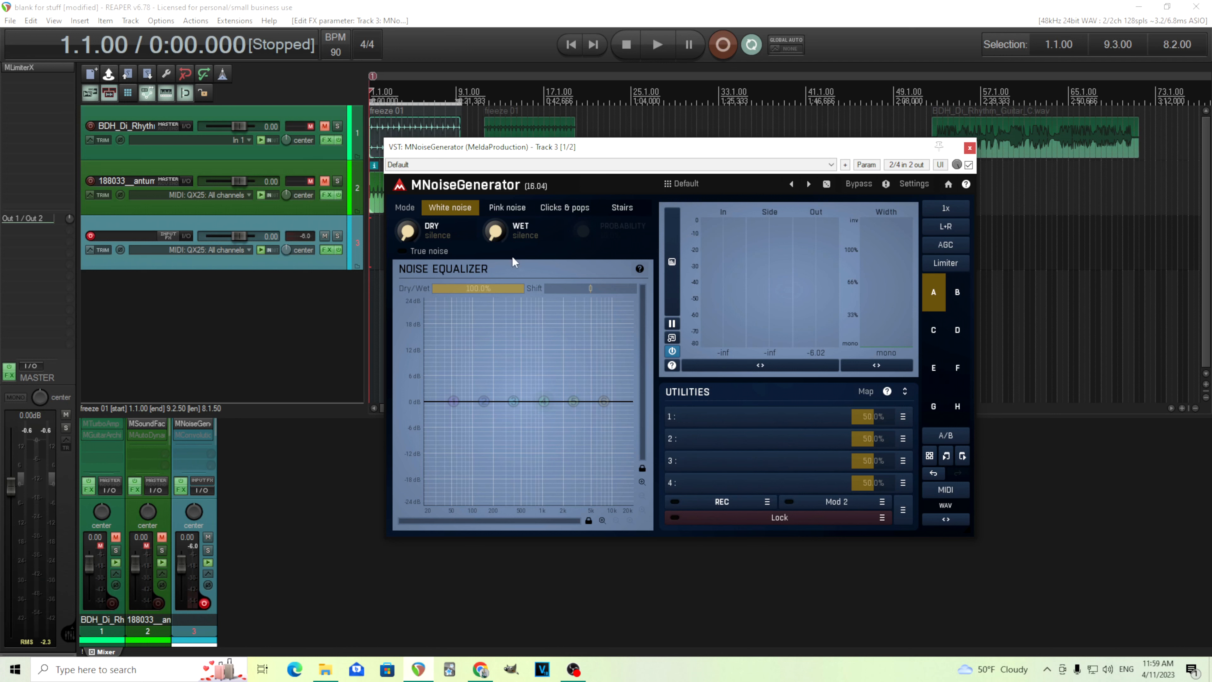
drag(494, 231, 494, 175)
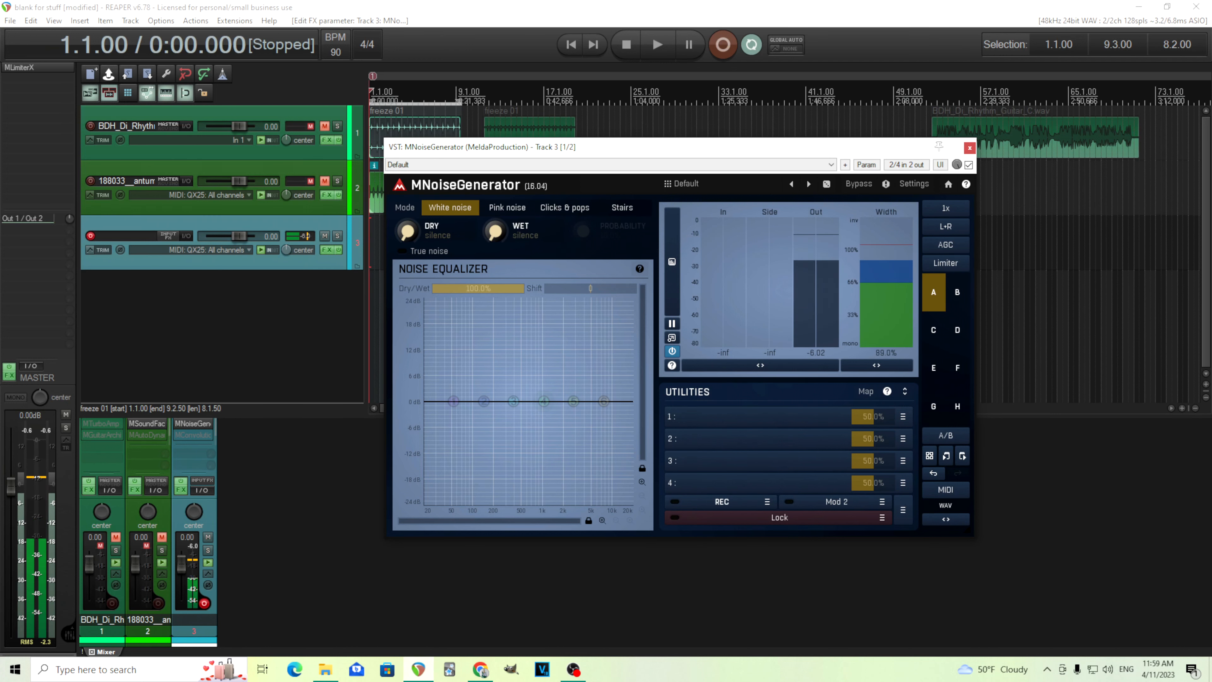
click(726, 503)
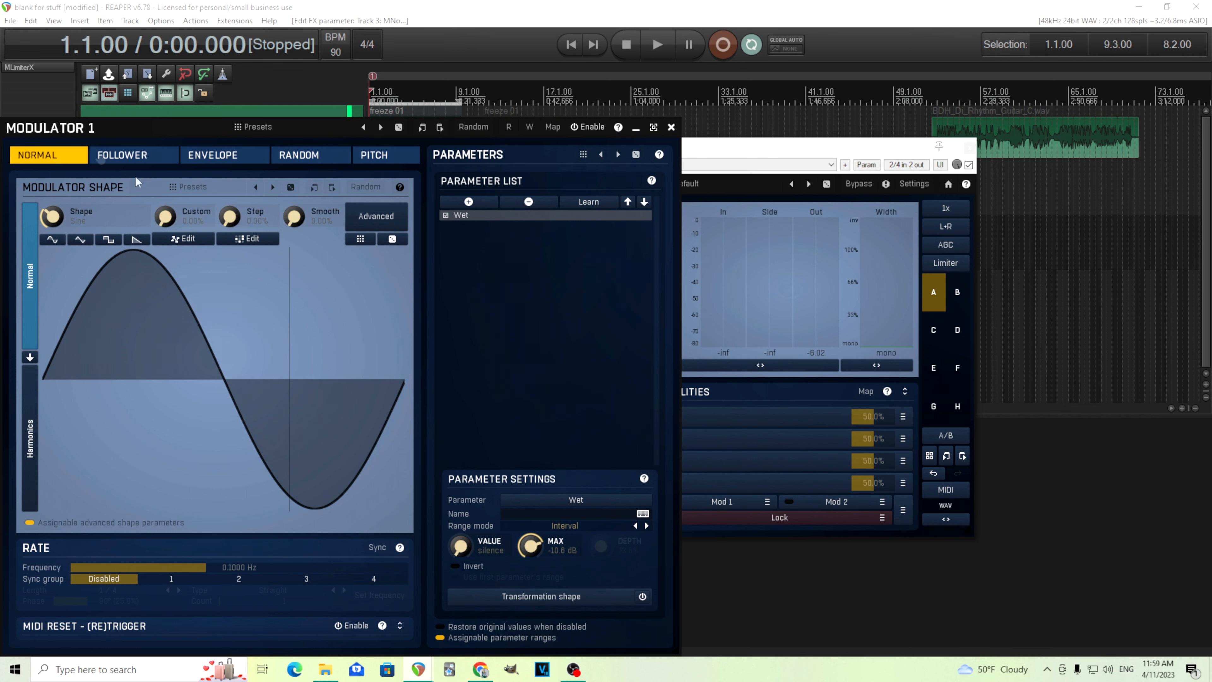
Switch Modulator 1 to a MIDI-triggered envelope with Projection off and an attack of about 370 ms.
drag(53, 142, 217, 106)
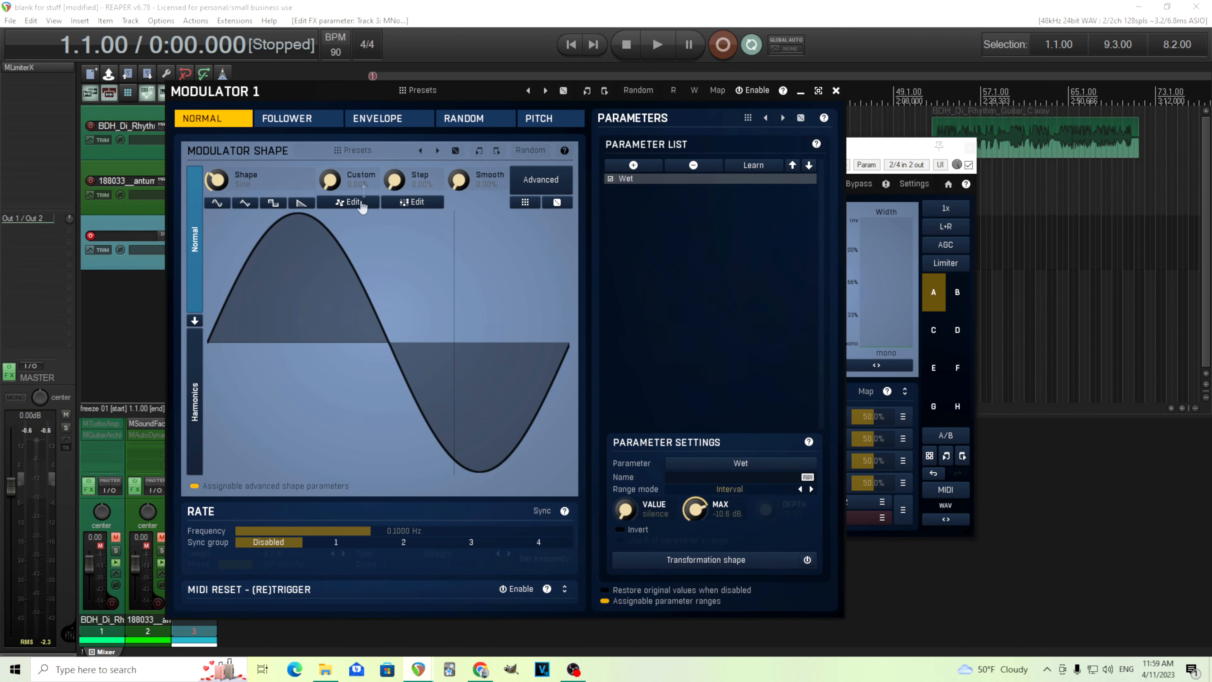
click(380, 122)
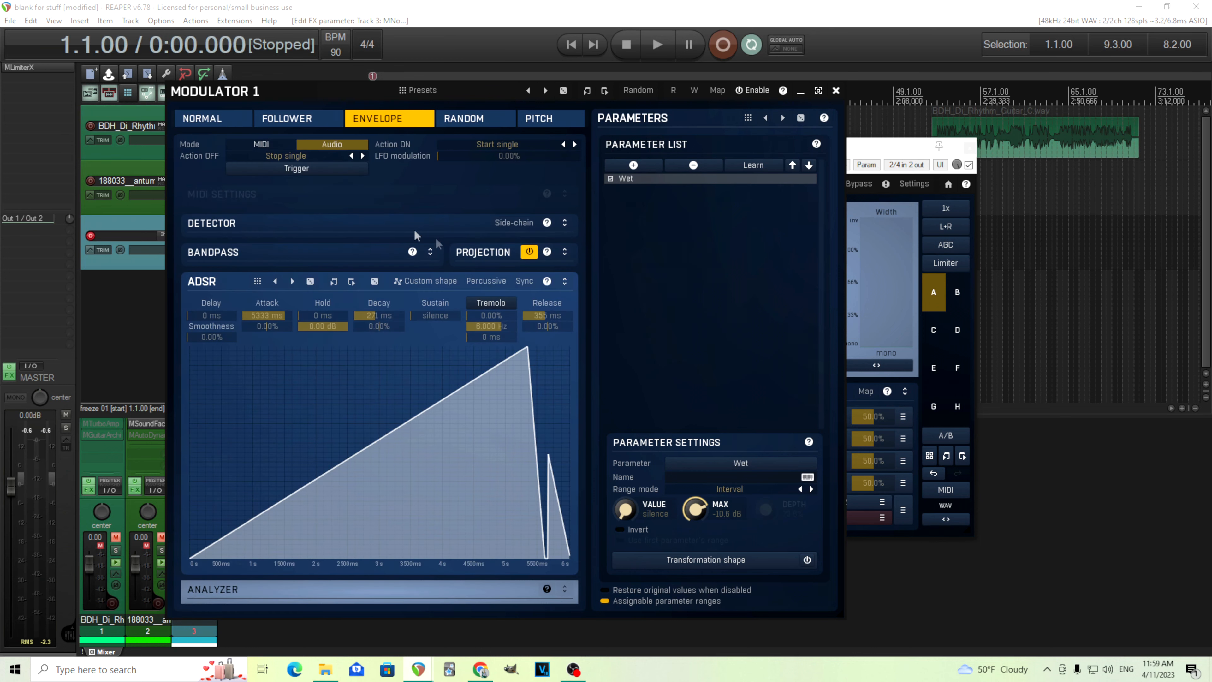
click(529, 253)
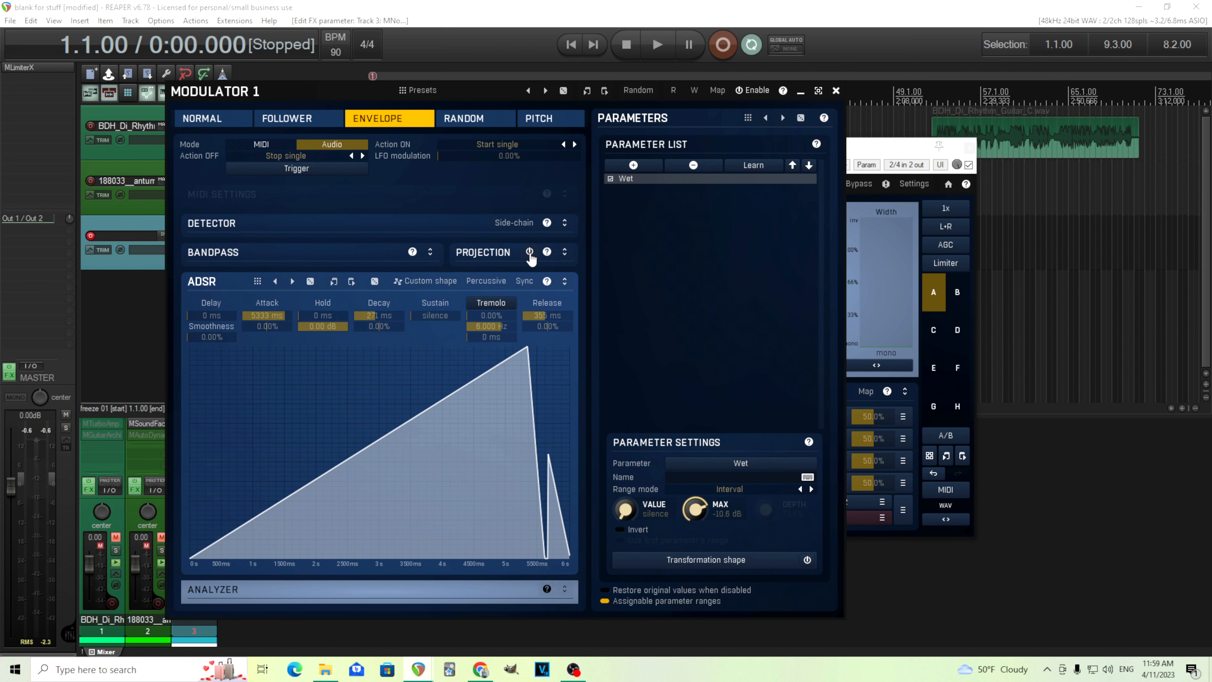
click(275, 145)
drag(279, 316, 279, 348)
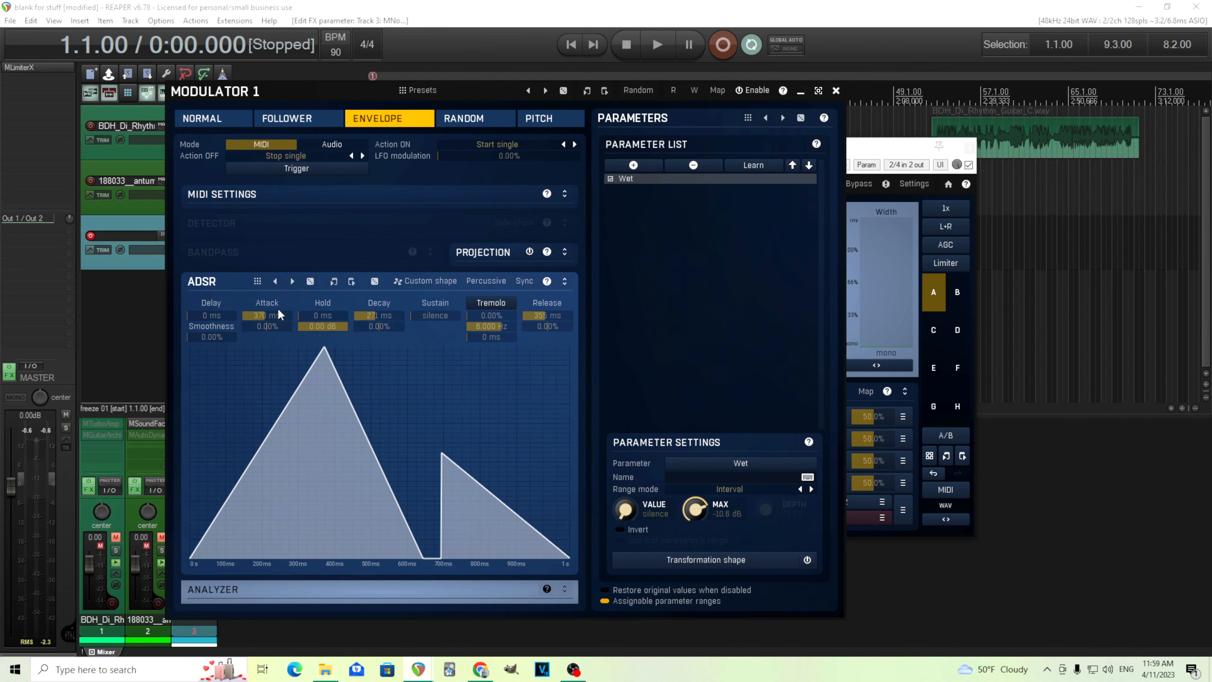
Check which MIDI input is assigned to track 3.
drag(243, 84, 409, 96)
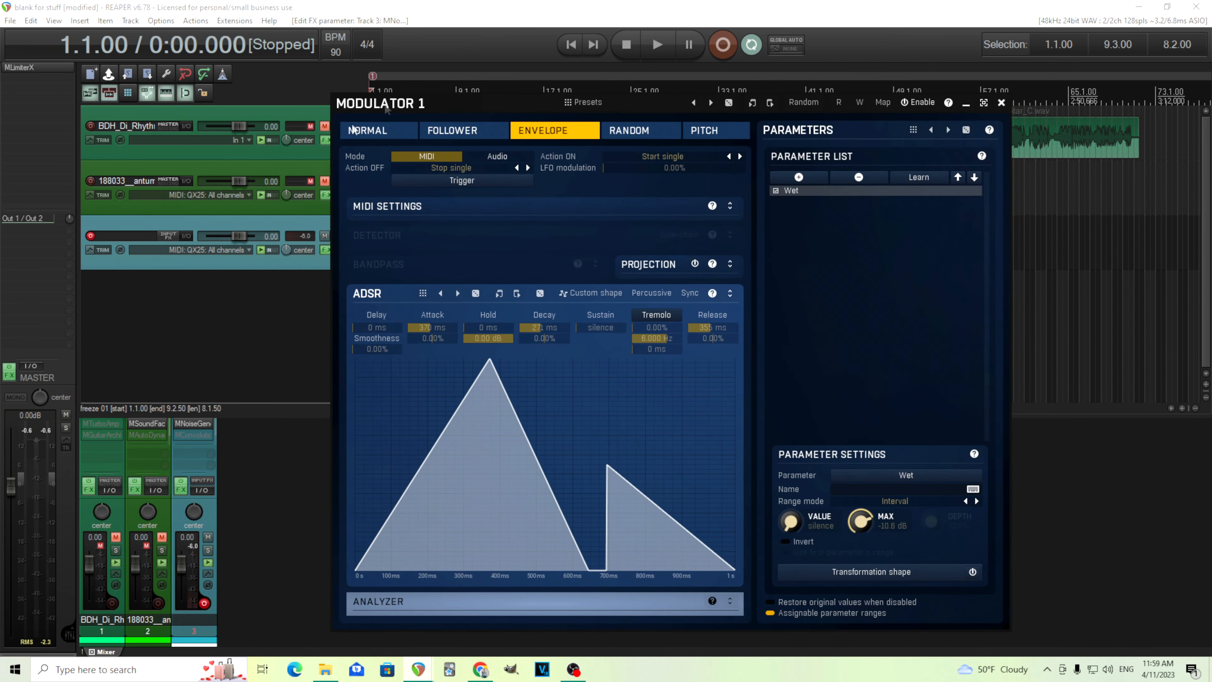
click(232, 252)
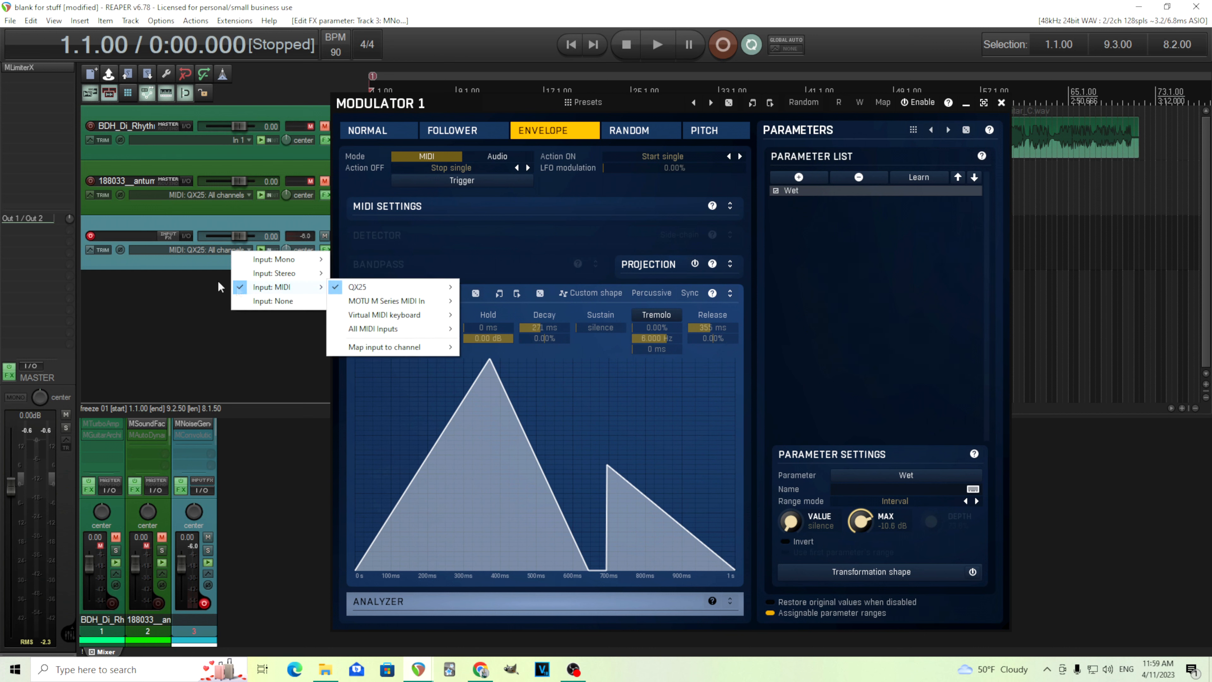
click(135, 263)
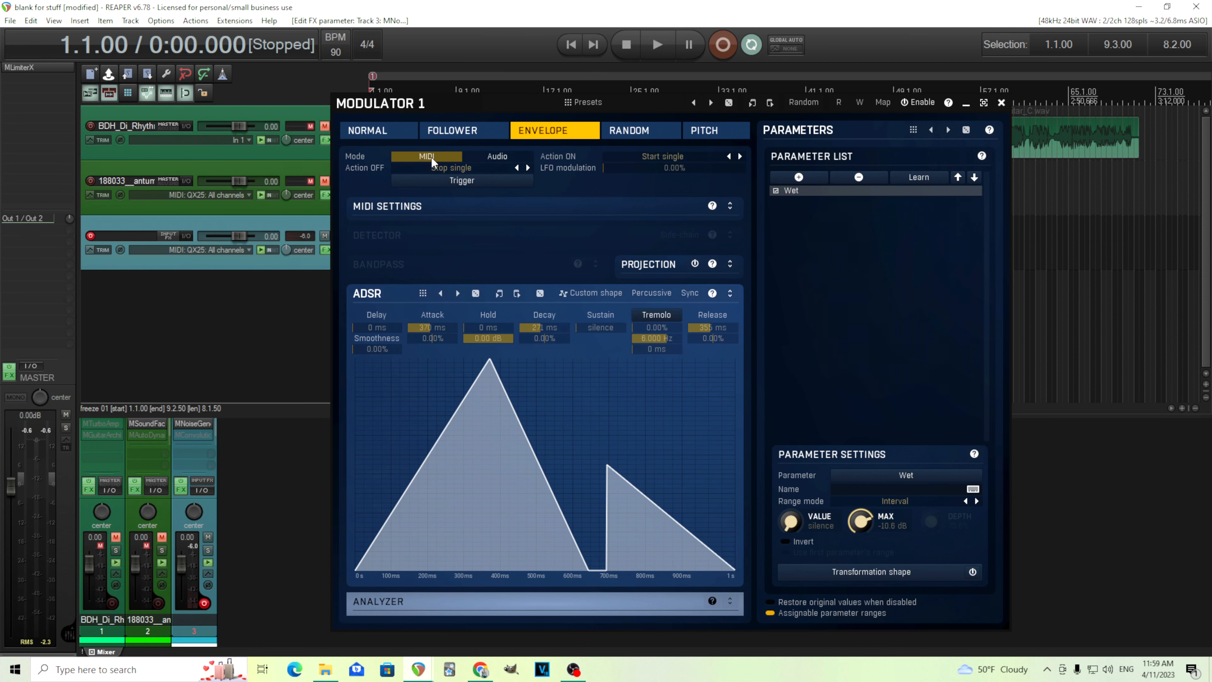
Enable Modulator 1 and set the envelope's attack to the tempo-synced length 2.
click(916, 104)
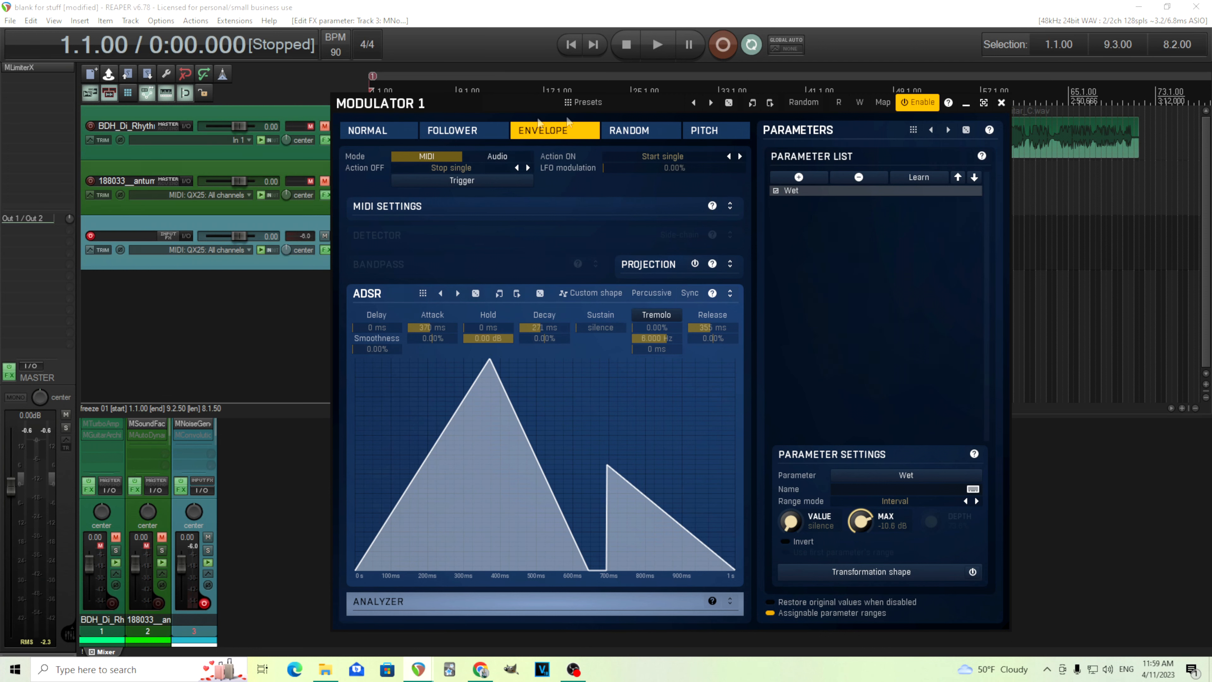
mouse_move(401, 108)
mouse_down()
mouse_move(616, 537)
mouse_move(411, 95)
mouse_up()
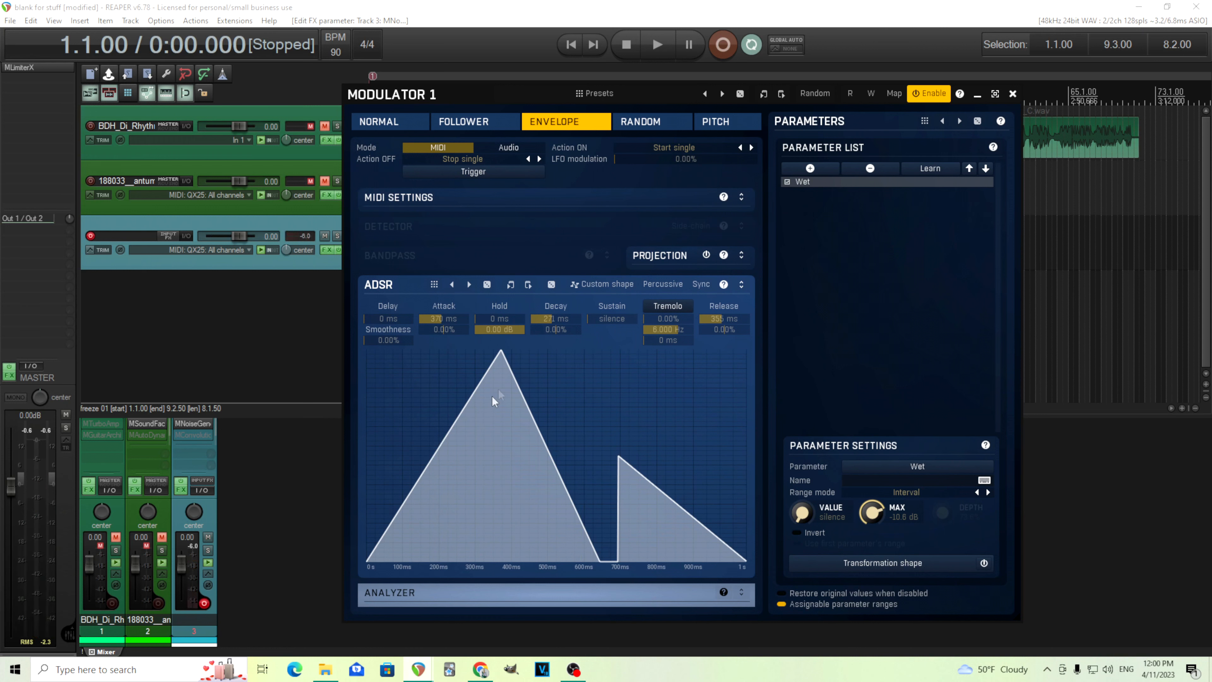
double_click(450, 320)
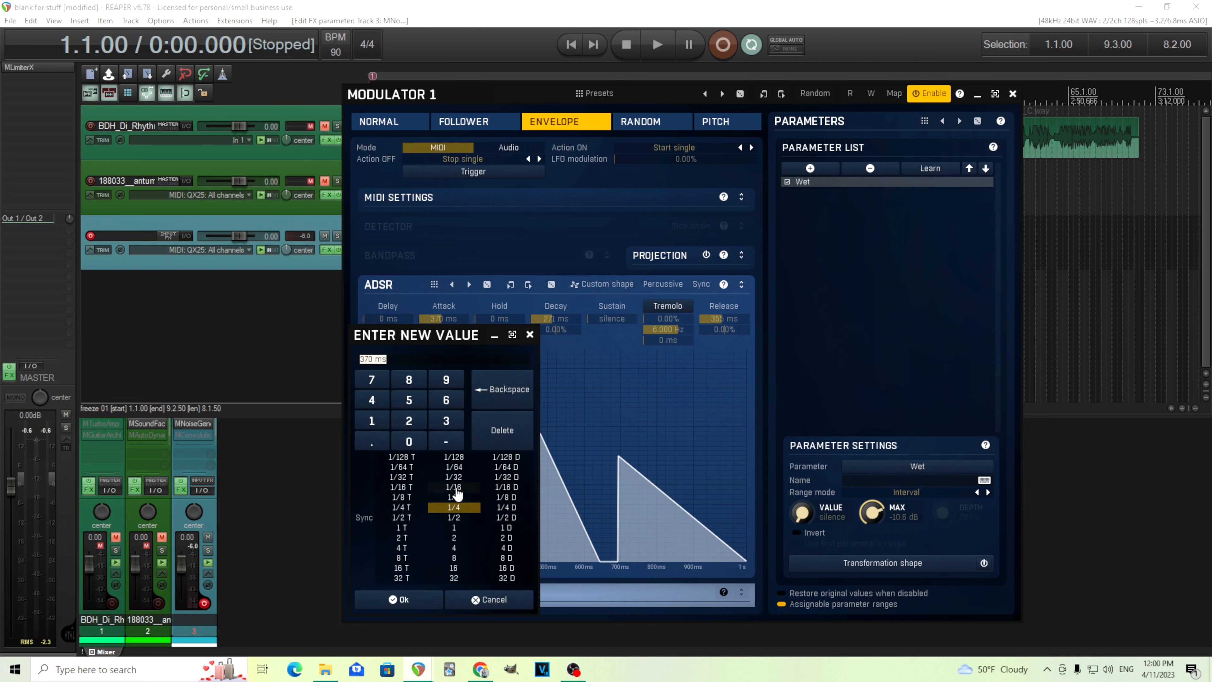
click(471, 540)
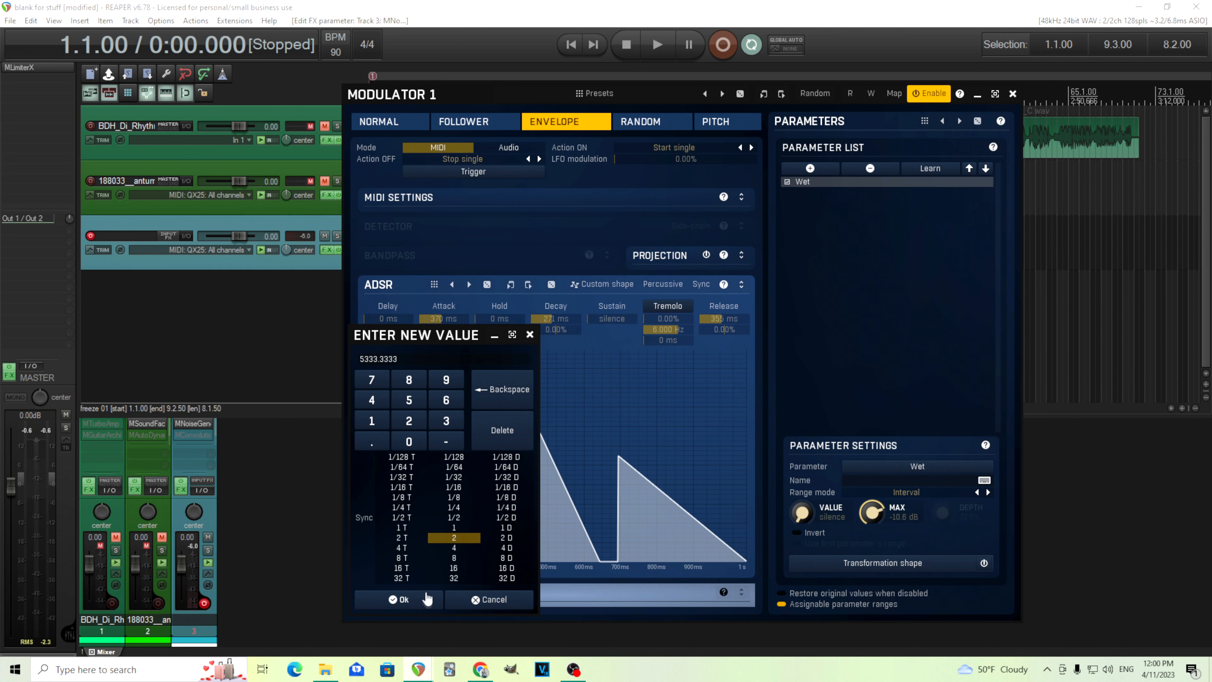
click(399, 600)
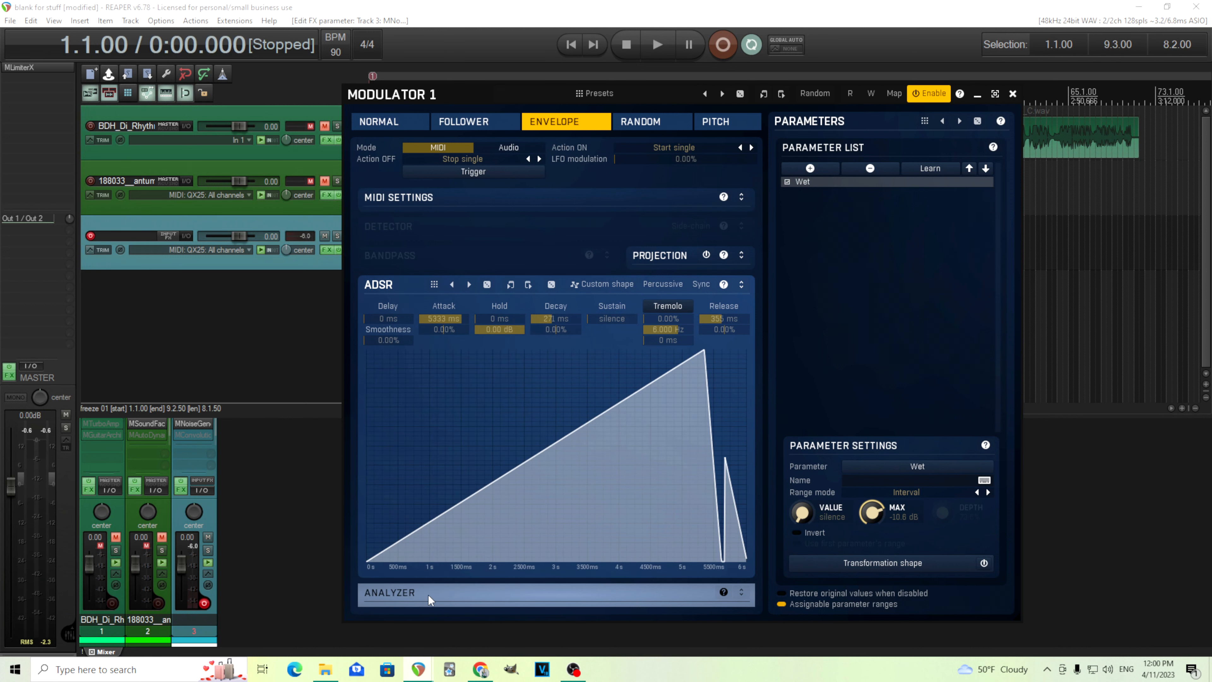
Set the envelope's release to the tempo-synced length 1/8.
drag(718, 316, 718, 344)
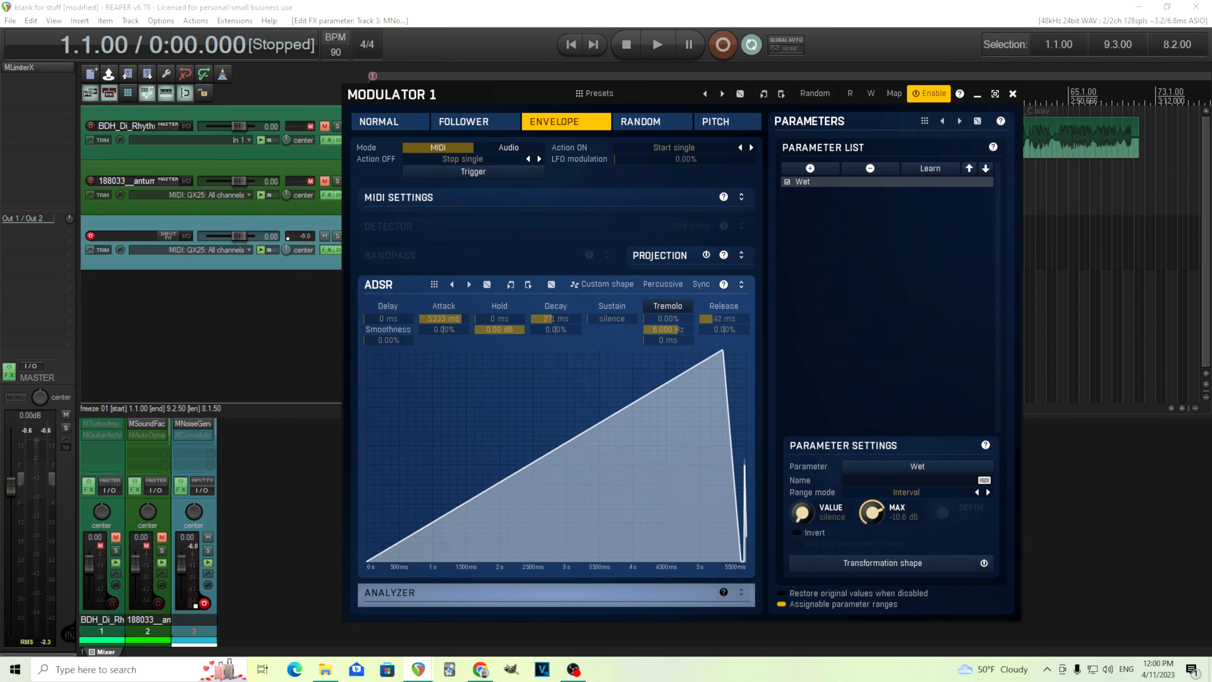
double_click(718, 318)
click(749, 499)
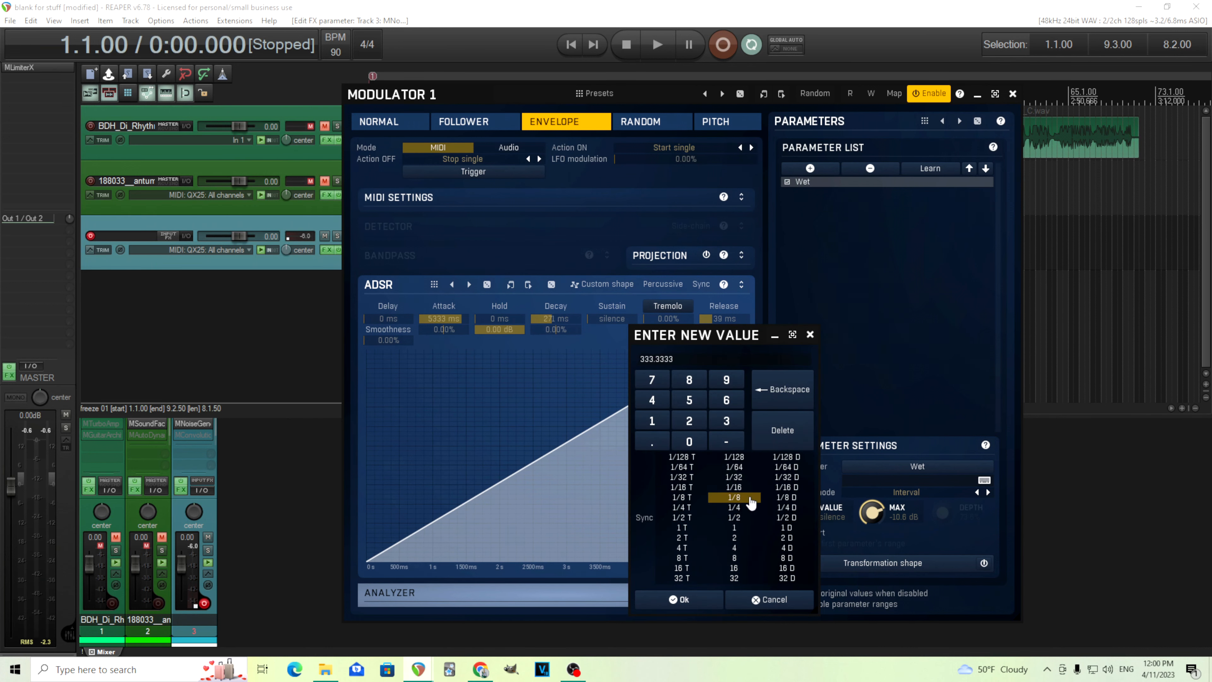
click(678, 599)
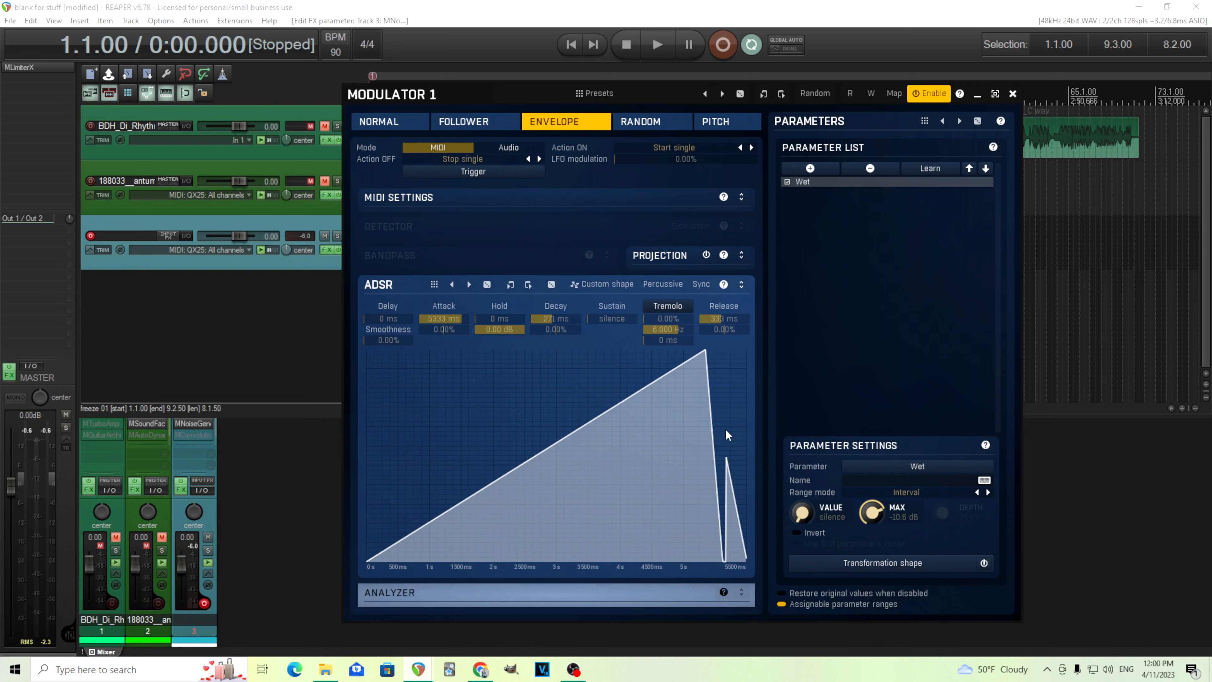
Set the envelope's release to the tempo-synced length 1/2.
double_click(725, 318)
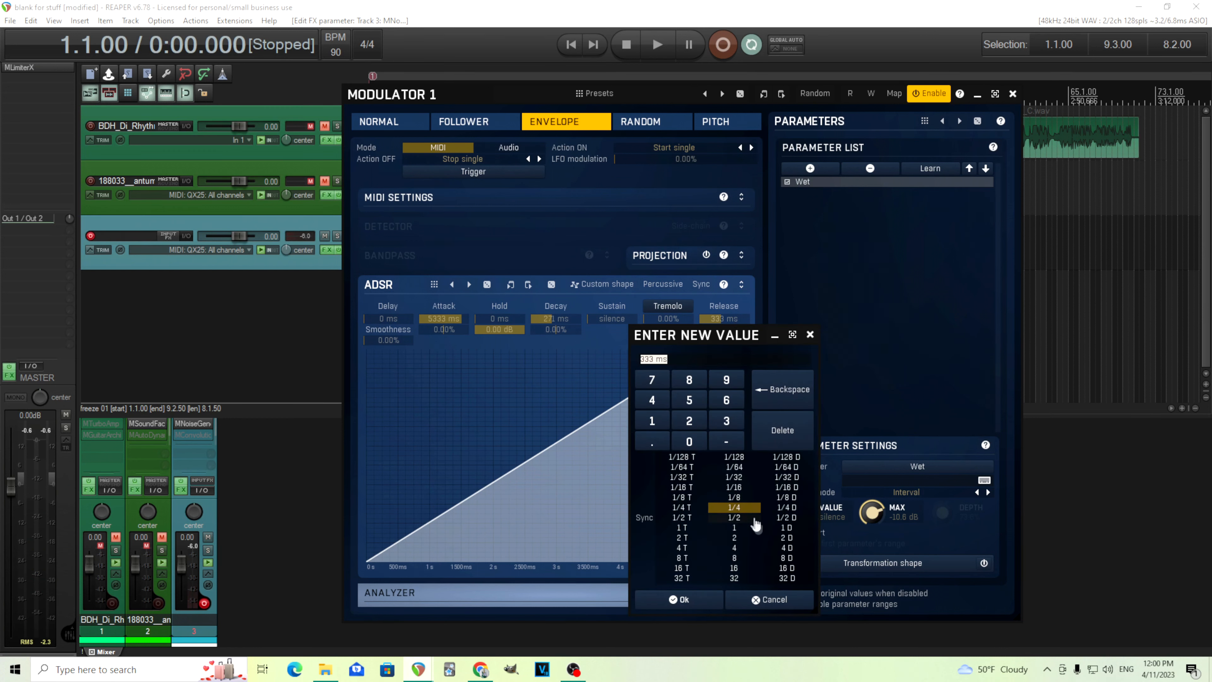
click(747, 508)
click(748, 517)
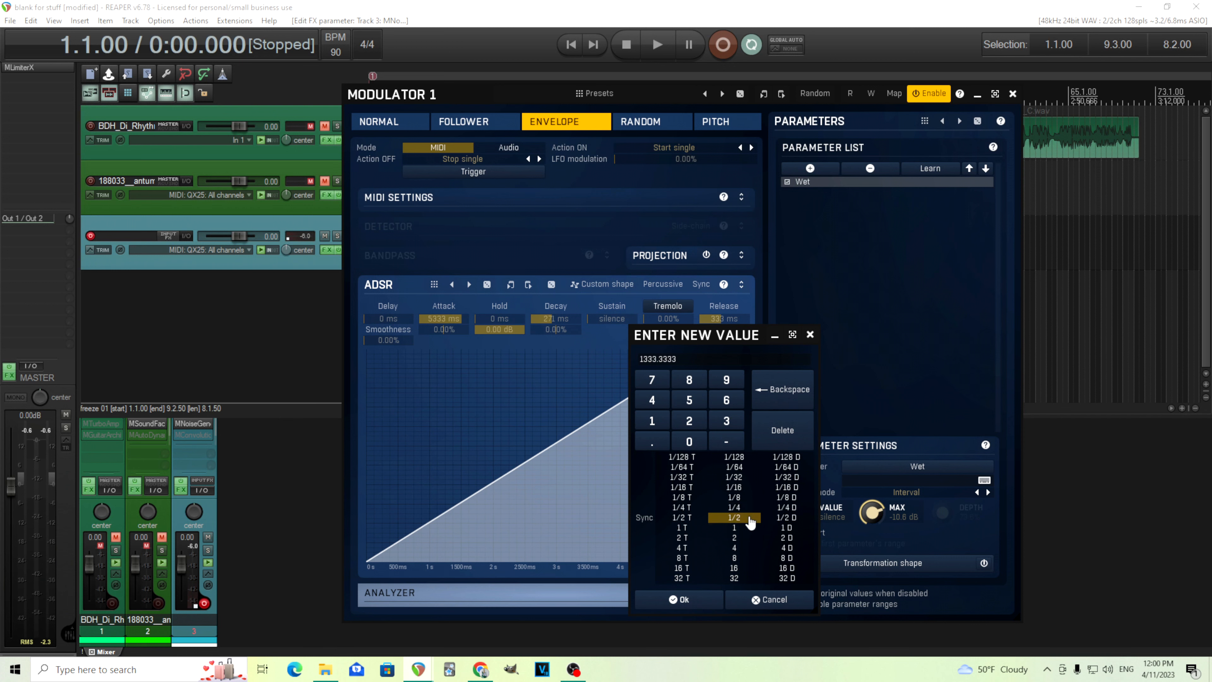
click(698, 603)
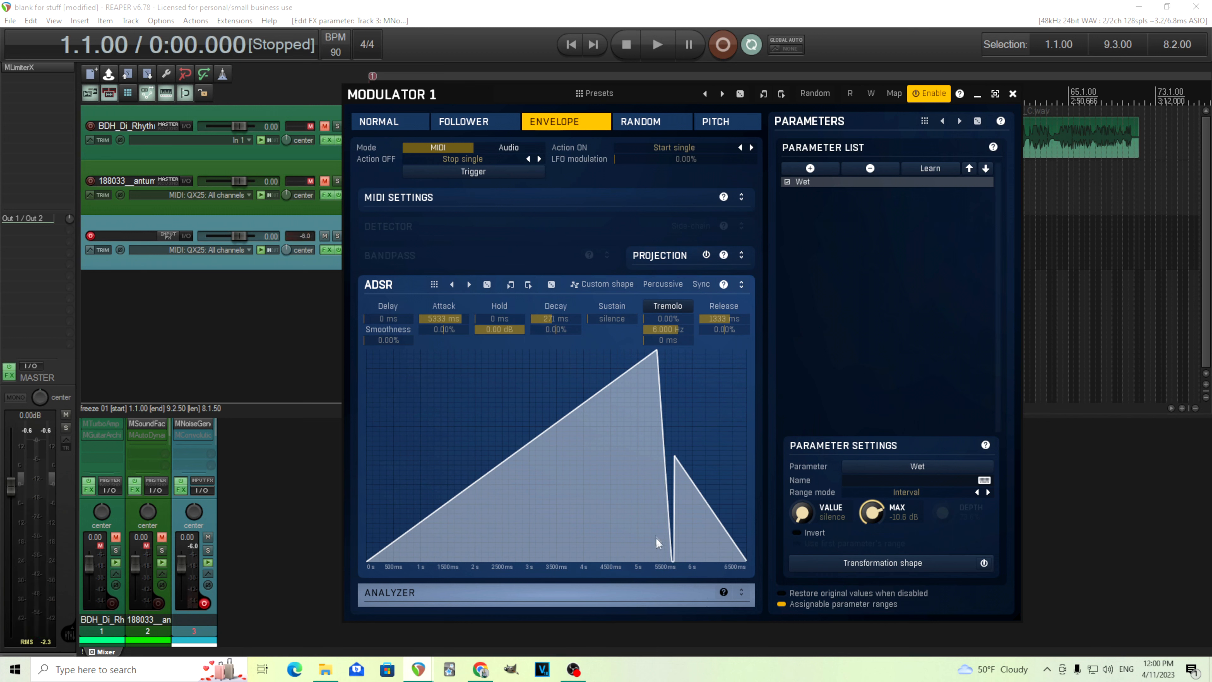
Set the envelope's release to 50 ms and its decay to the tempo-synced length 1/8.
double_click(734, 319)
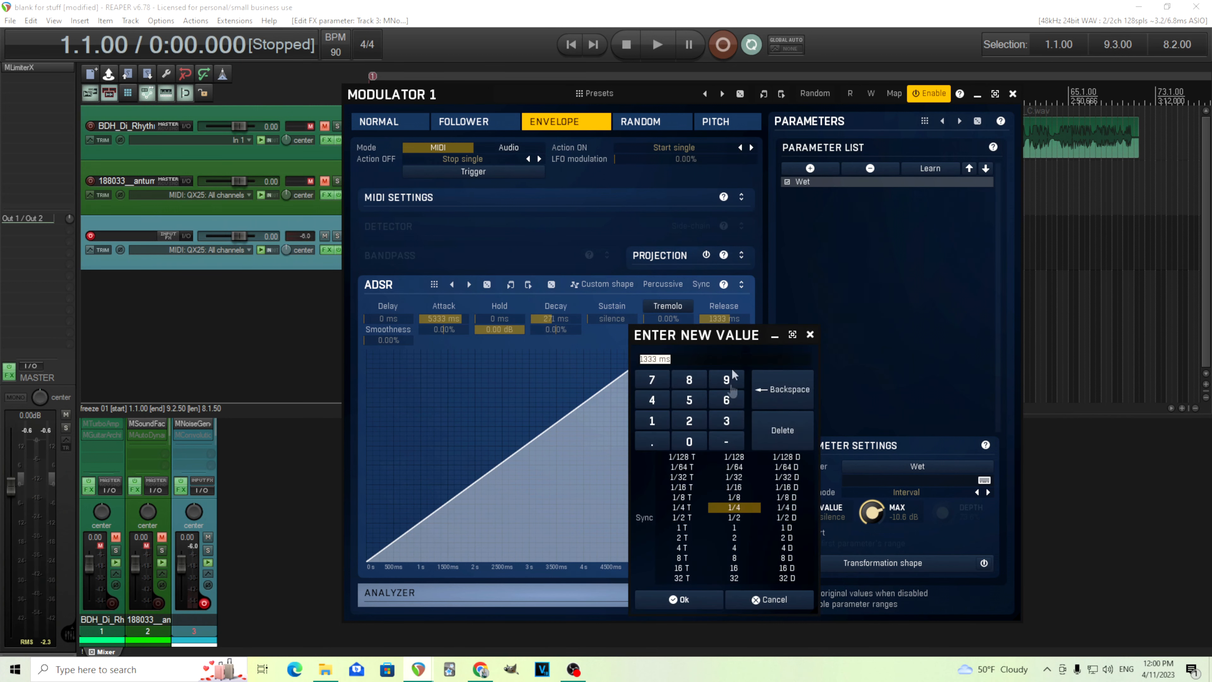
click(689, 400)
click(689, 441)
click(697, 600)
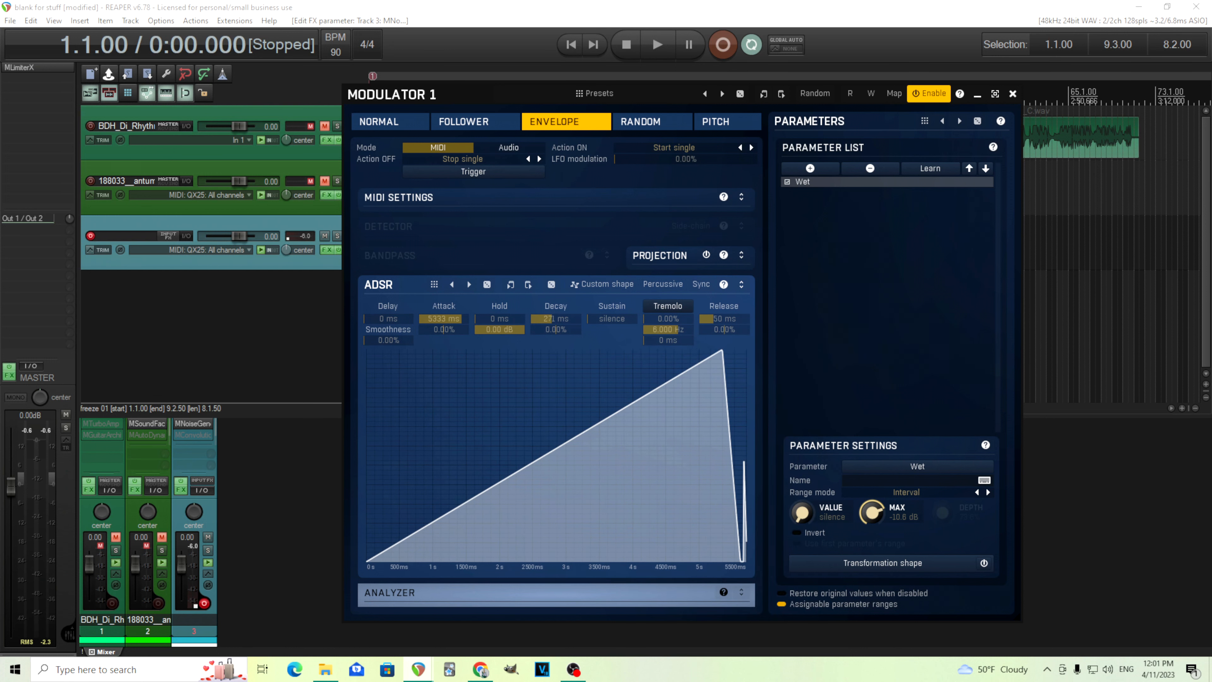
double_click(553, 319)
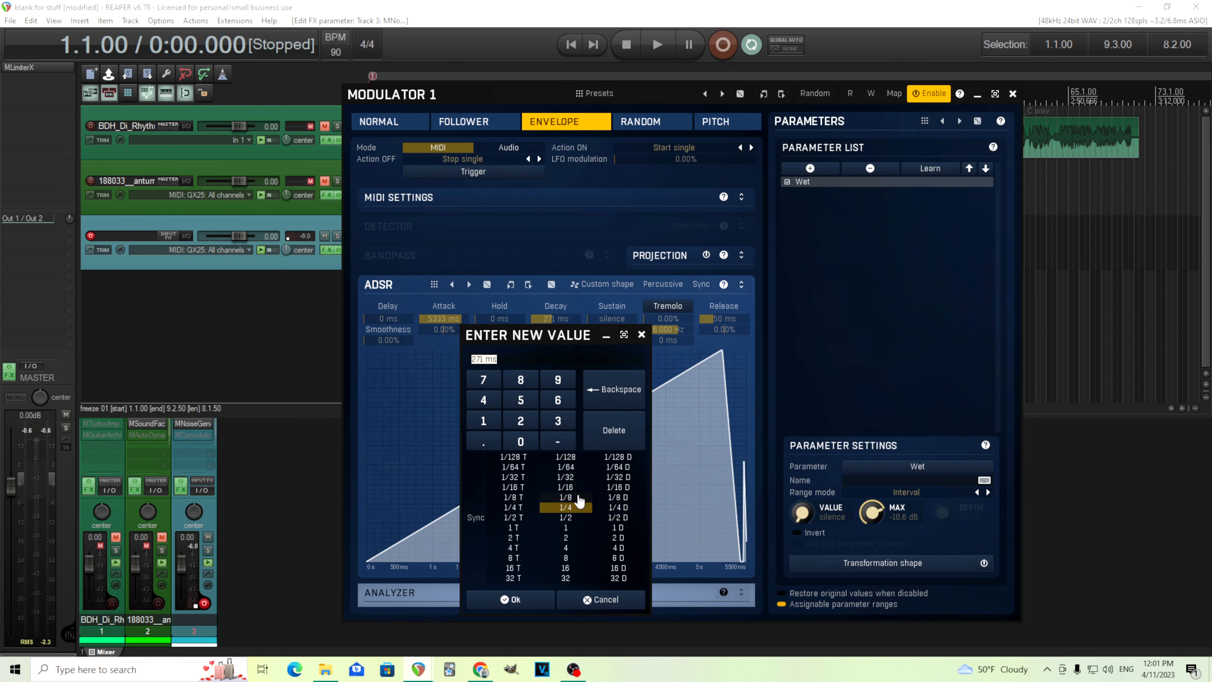
click(566, 497)
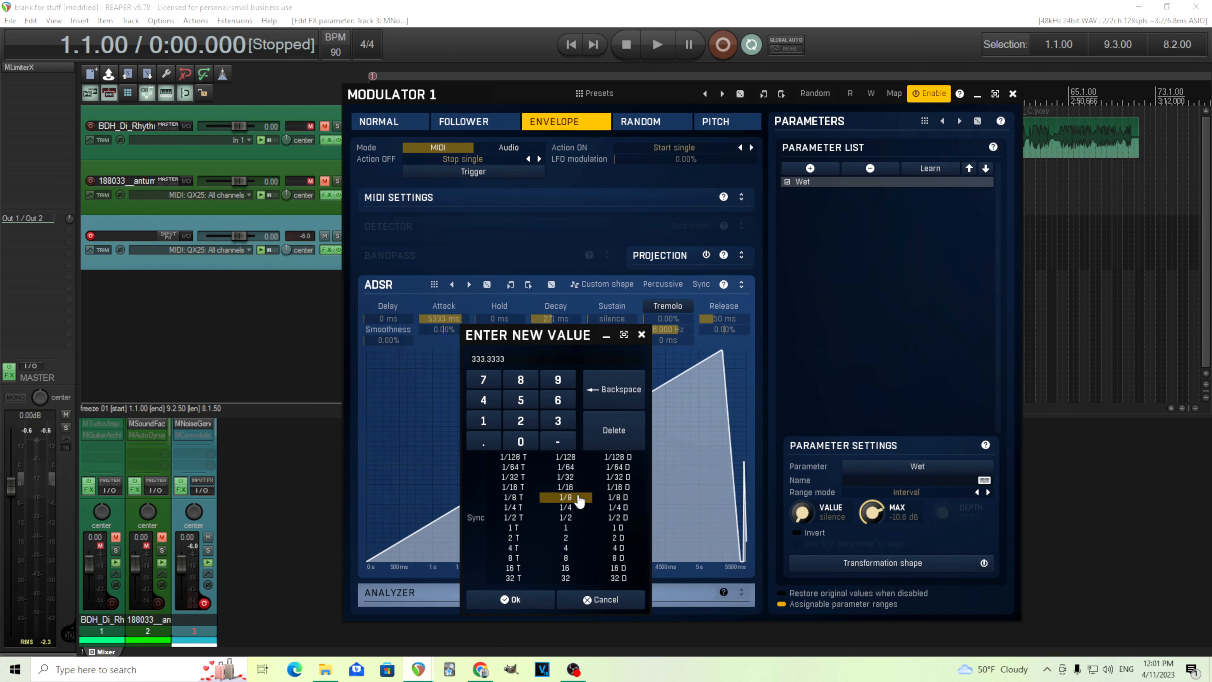
click(537, 601)
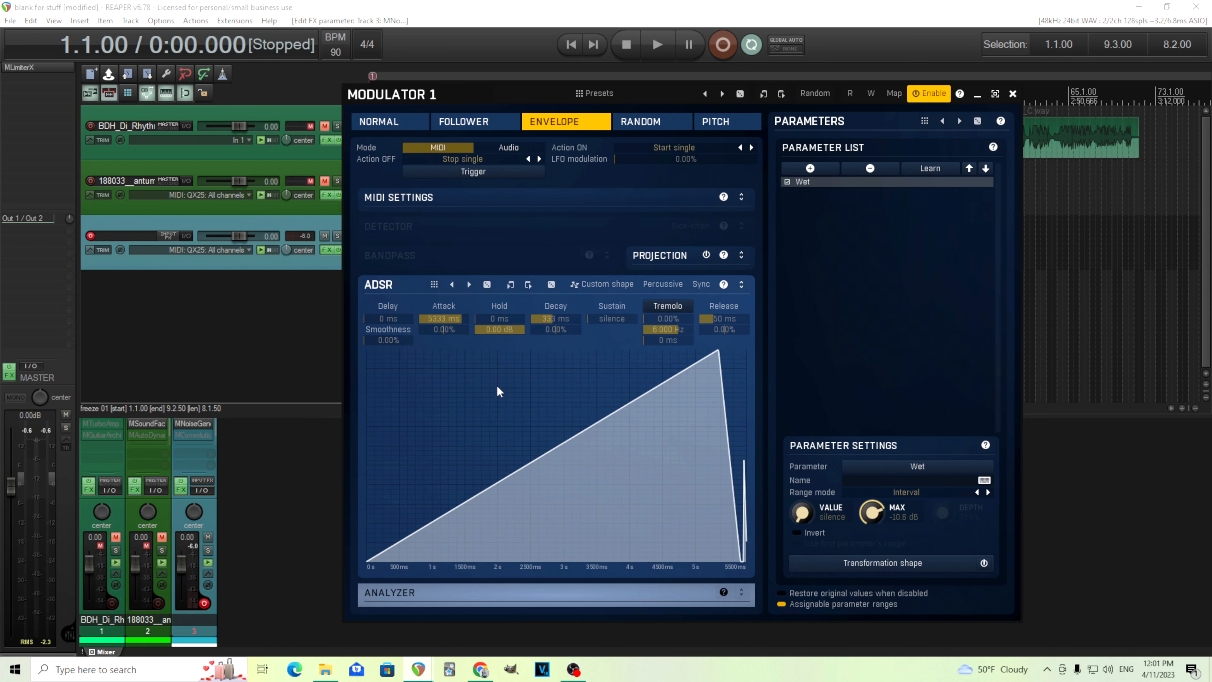
Bend the Wet parameter's transformation shape upward so it rises quickly at first, keeping the attack curve linear, and close Modulator 1.
drag(444, 330, 458, 329)
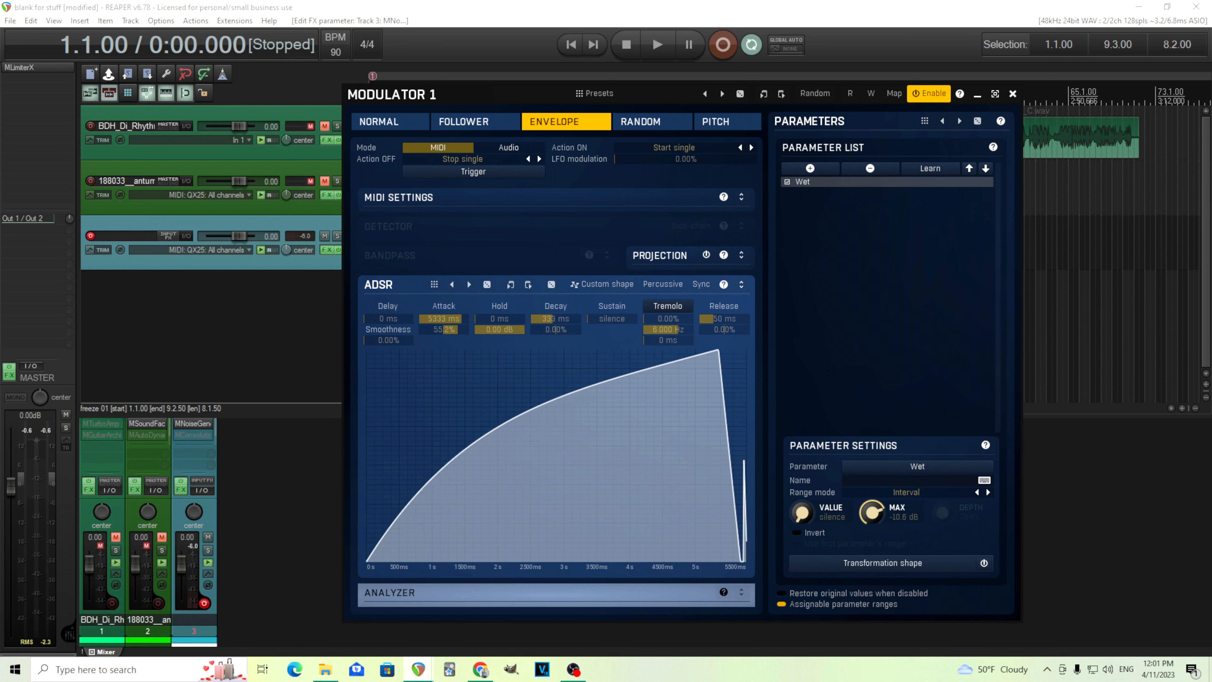
double_click(459, 329)
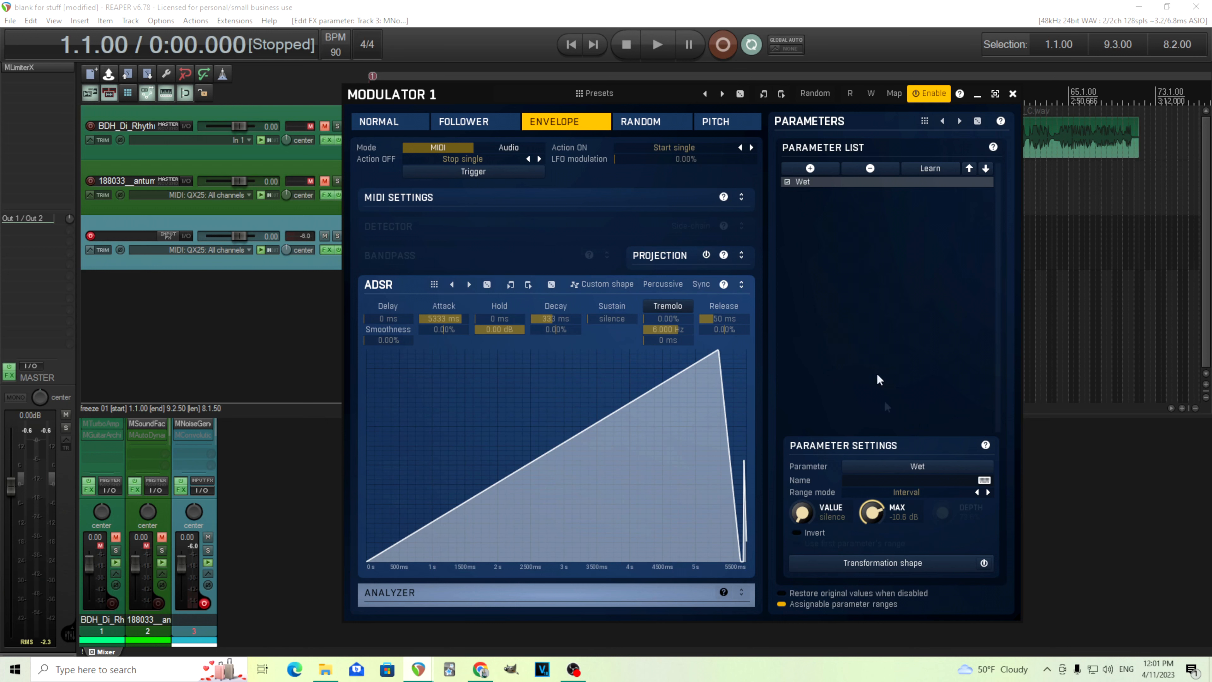
click(950, 566)
drag(611, 318, 579, 255)
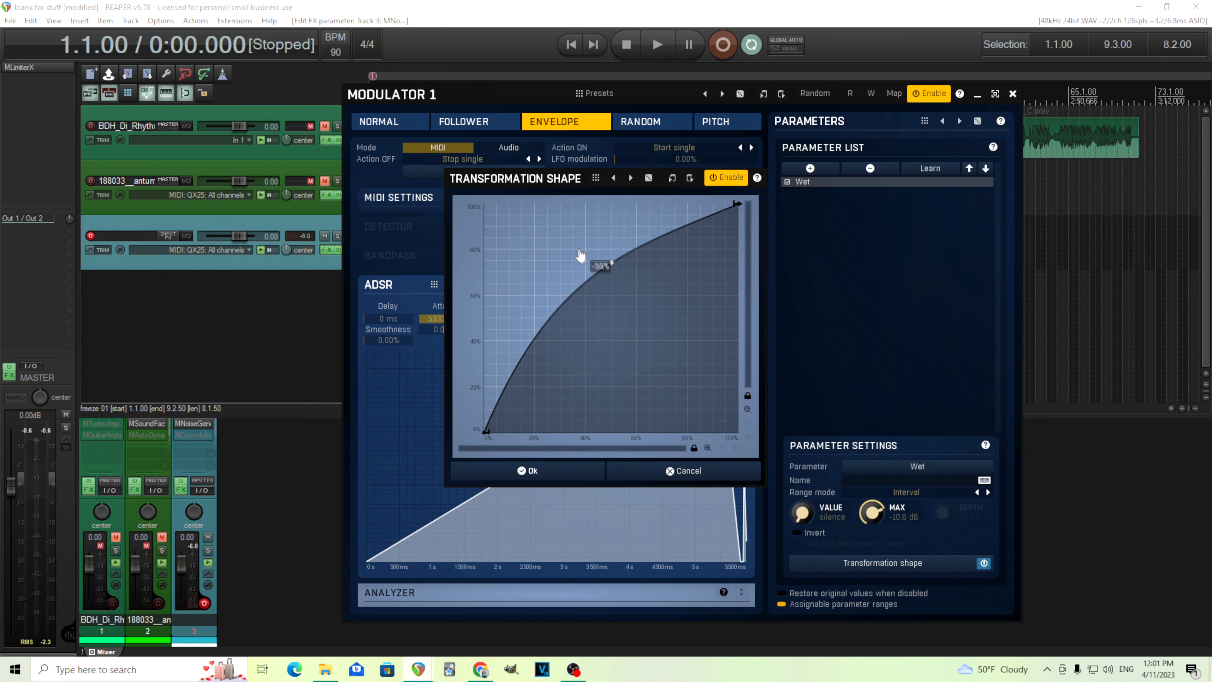
click(540, 463)
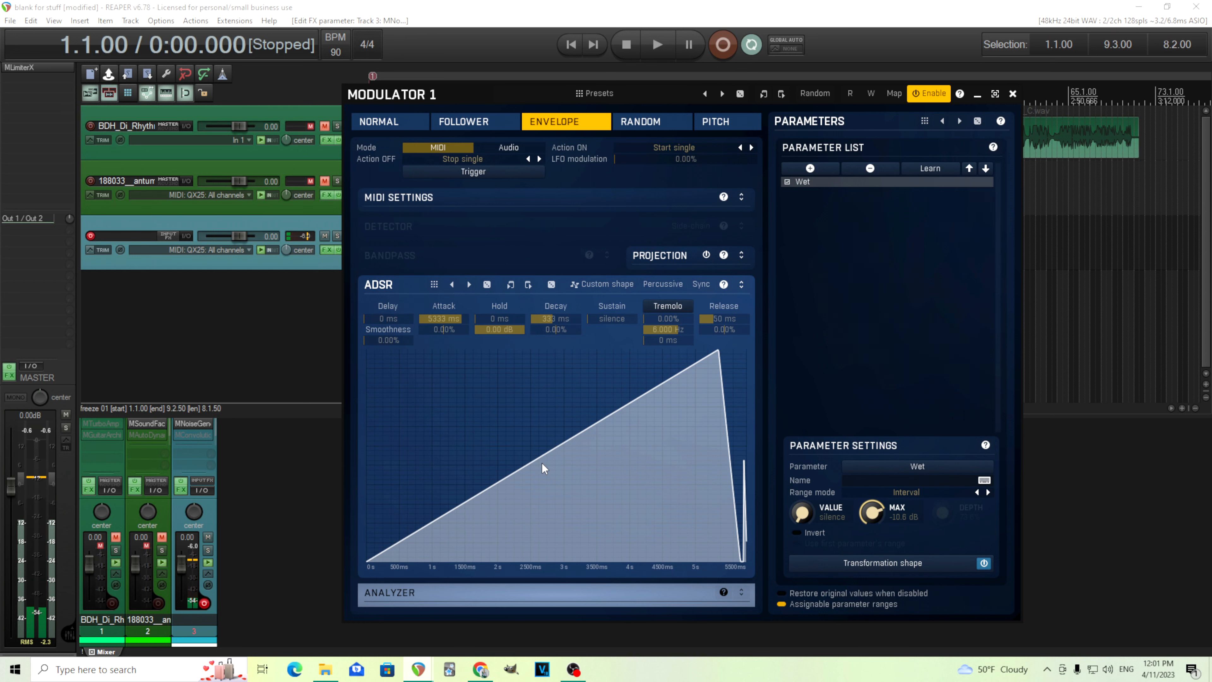
click(1018, 93)
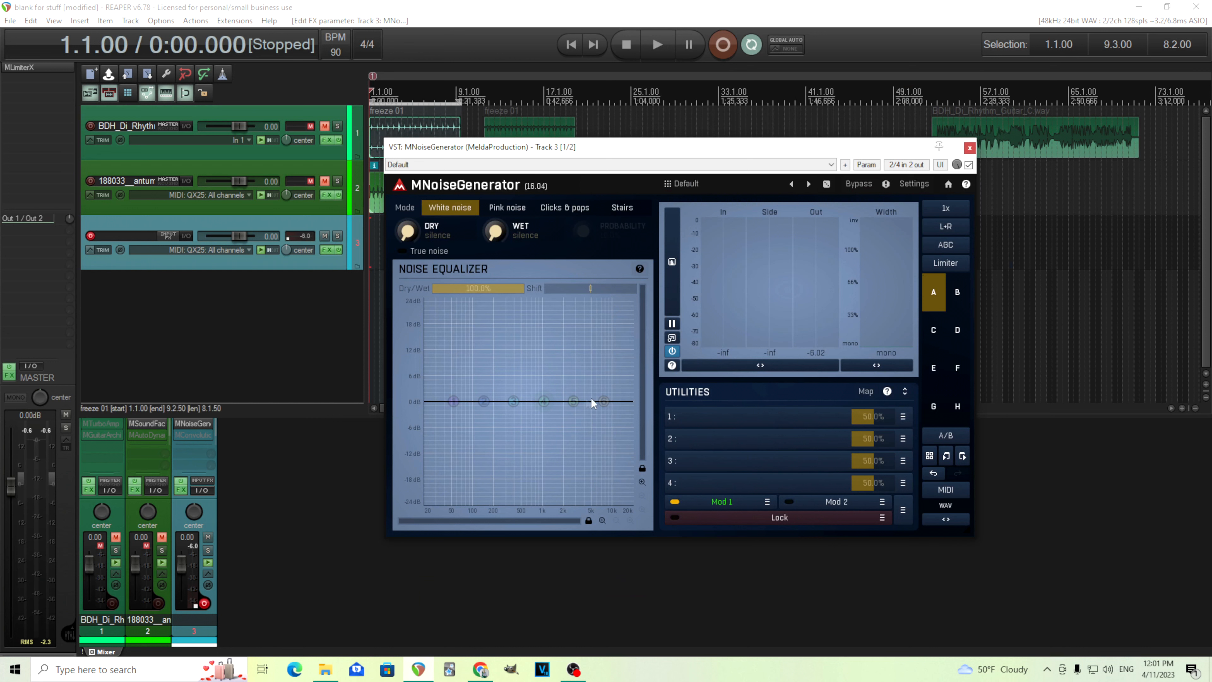
Enable noise equalizer band 4 as a peak with a gain of +12.46 dB and a Q of 2.14.
double_click(544, 401)
drag(544, 402, 533, 377)
right_click(533, 378)
drag(681, 370, 681, 366)
drag(537, 315, 621, 427)
drag(1029, 481, 1029, 464)
drag(888, 478, 889, 458)
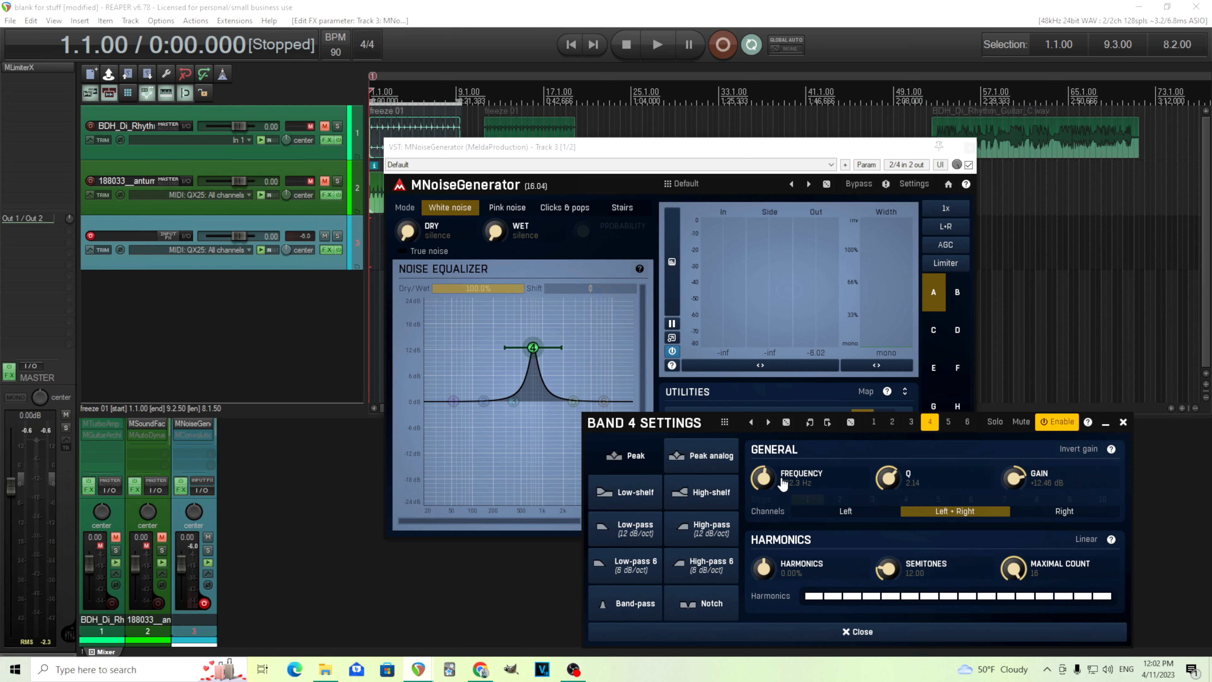
Turn off Modulator 1 and lower band 4's frequency to about 410 Hz, raising the Wet level only while auditioning it.
drag(657, 428, 698, 545)
click(675, 502)
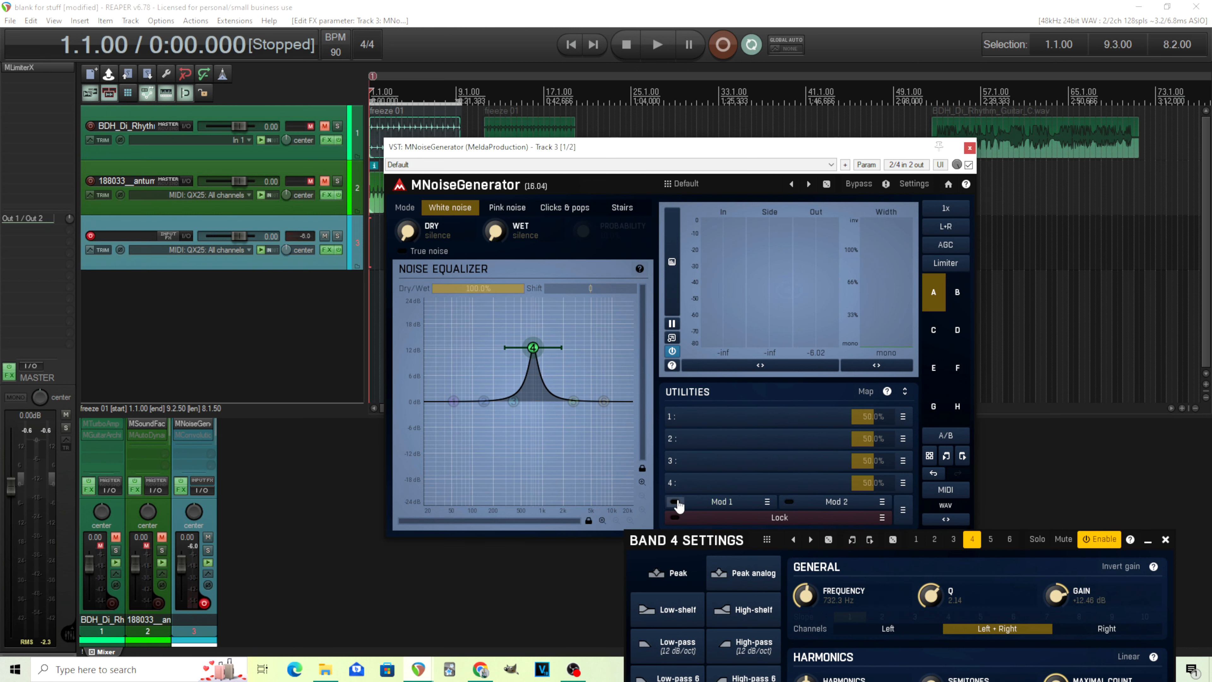
drag(678, 538, 665, 334)
drag(495, 231, 495, 200)
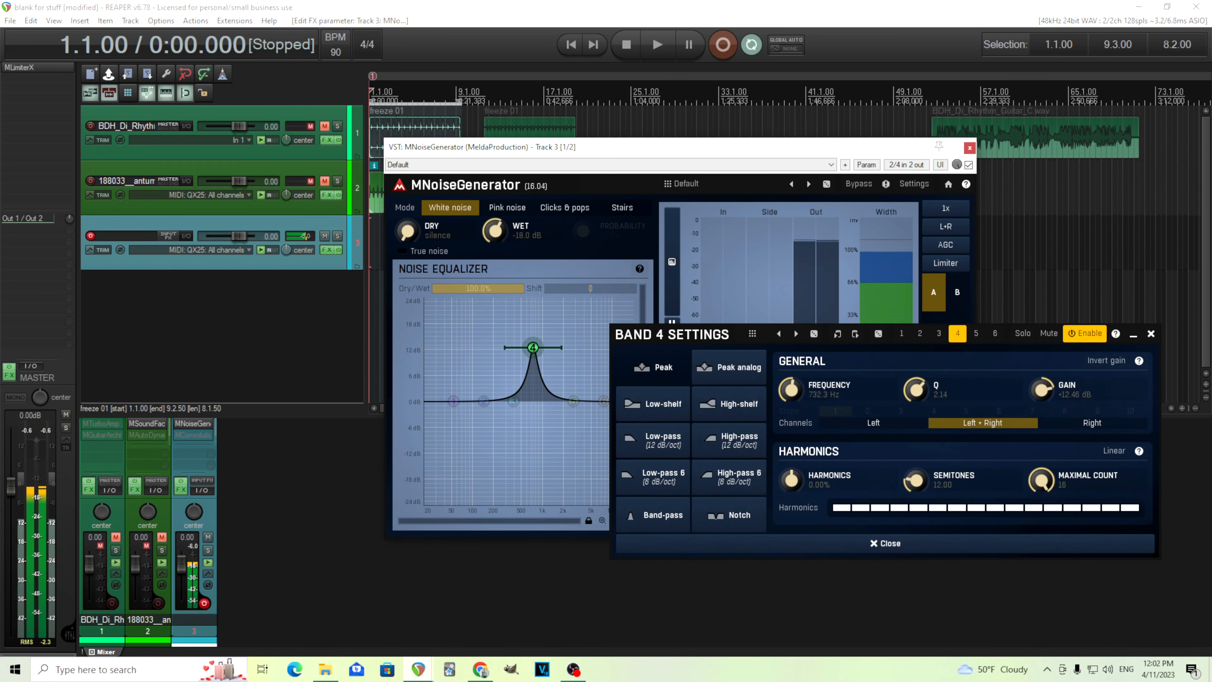
mouse_move(791, 389)
mouse_down()
mouse_move(791, 365)
mouse_move(791, 418)
mouse_move(791, 347)
mouse_move(792, 396)
mouse_up()
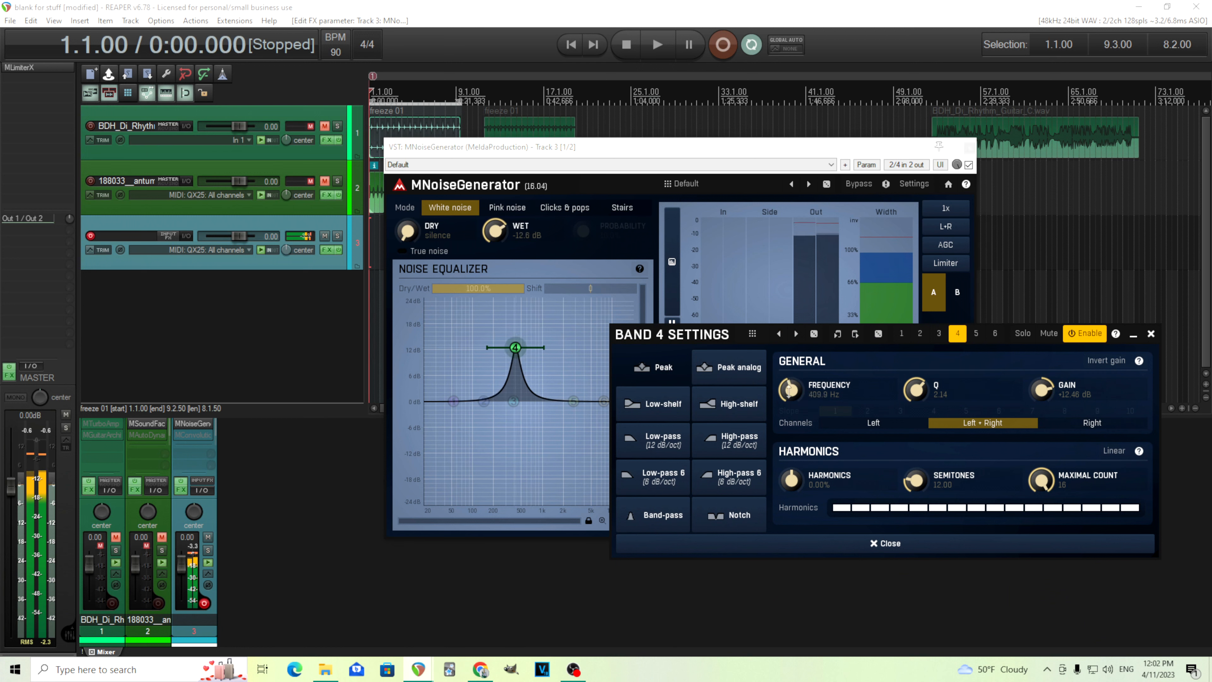
drag(499, 232, 499, 300)
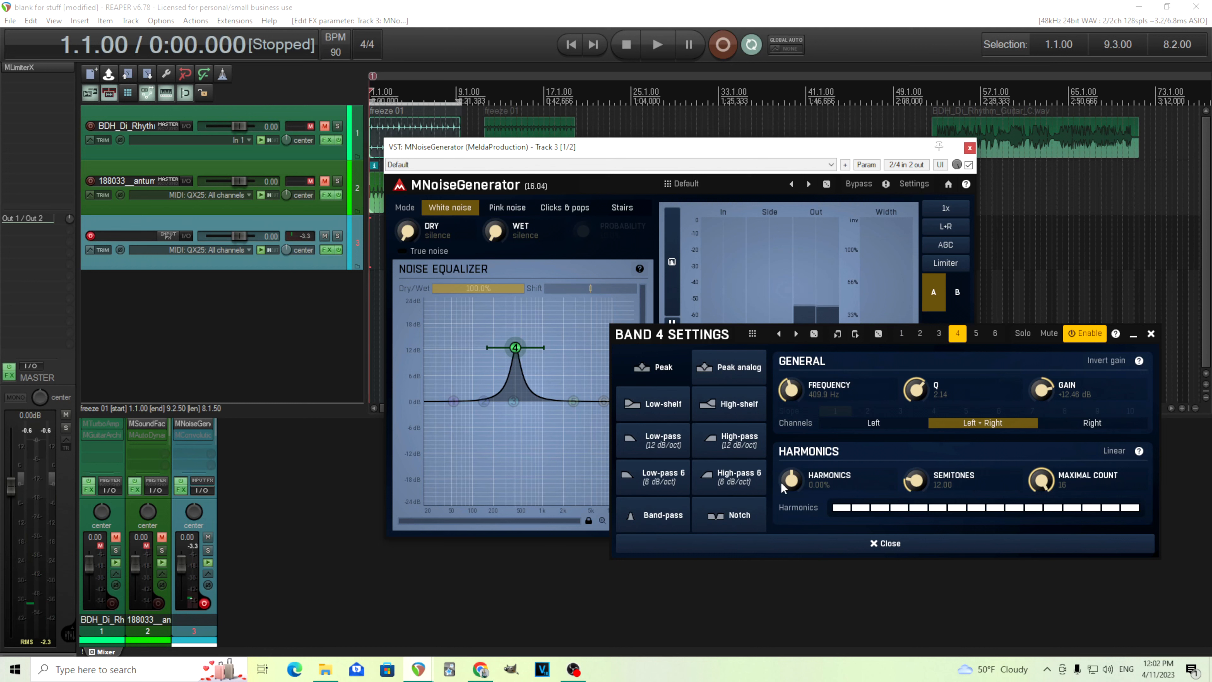
Set band 4's harmonics to about 89.6% and its Q to 2.42.
drag(670, 345, 763, 337)
drag(884, 472, 884, 425)
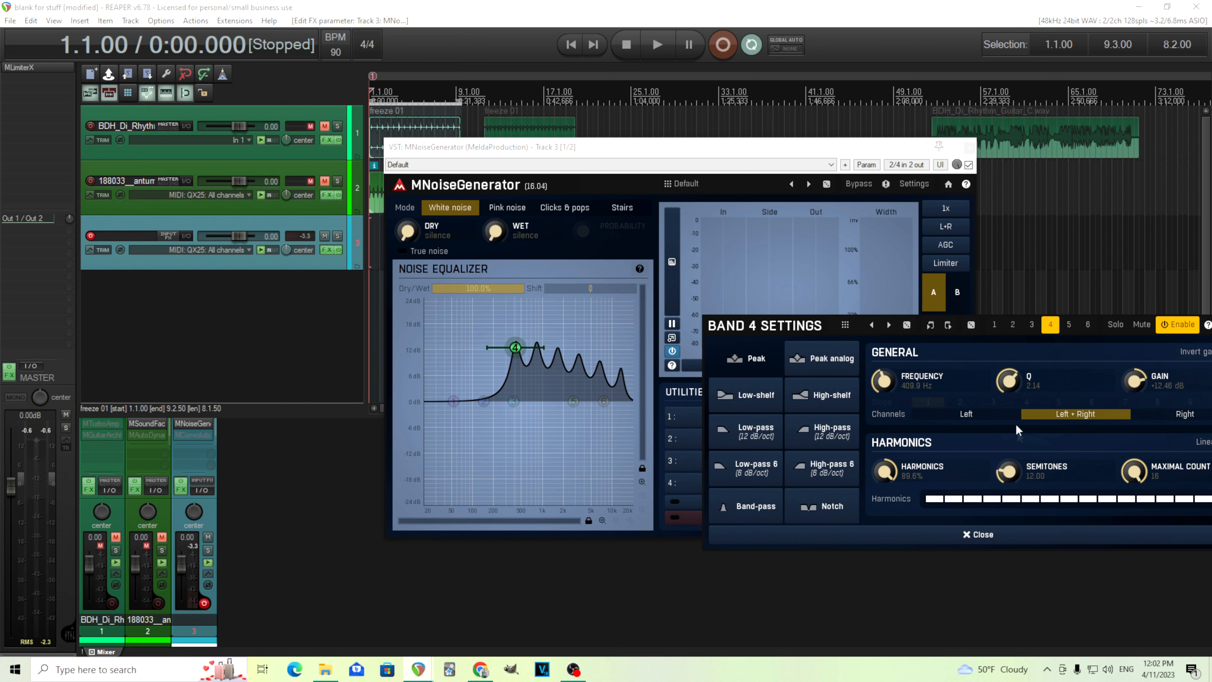
drag(1009, 381, 1009, 378)
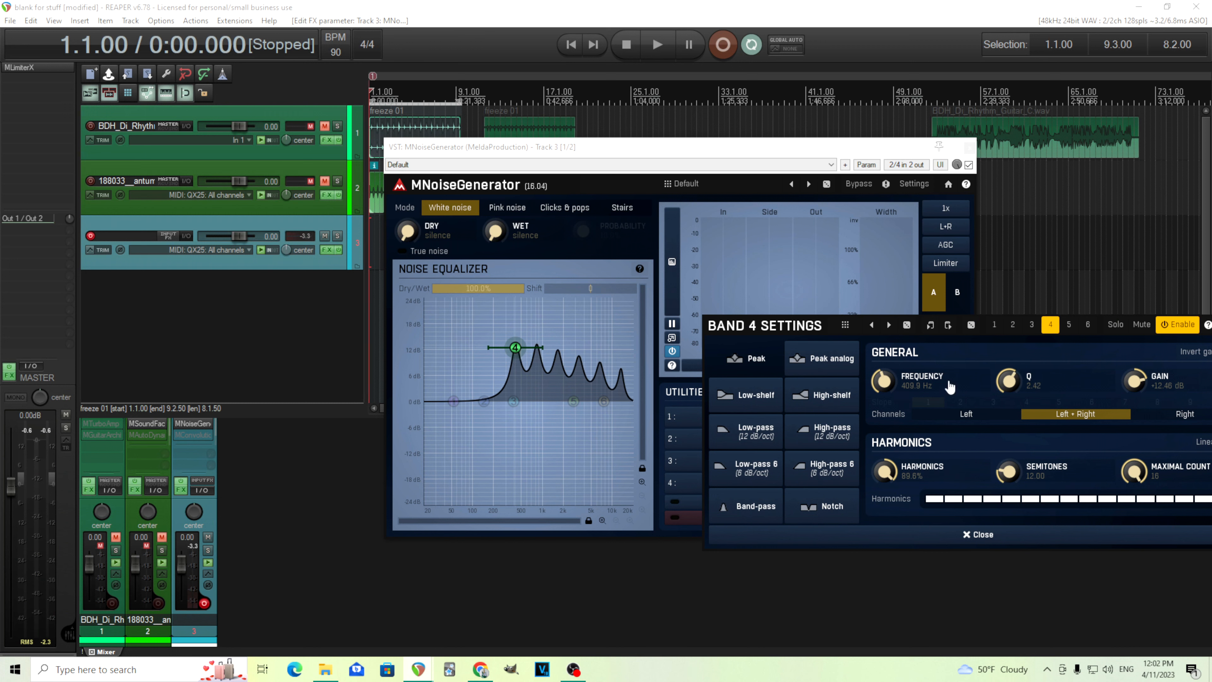
Lower band 4's frequency to about 97 Hz, raising the Wet level only while auditioning the change.
drag(495, 231, 494, 211)
mouse_move(884, 381)
mouse_down()
mouse_move(884, 397)
mouse_move(884, 370)
mouse_move(884, 391)
mouse_up()
drag(498, 231, 498, 270)
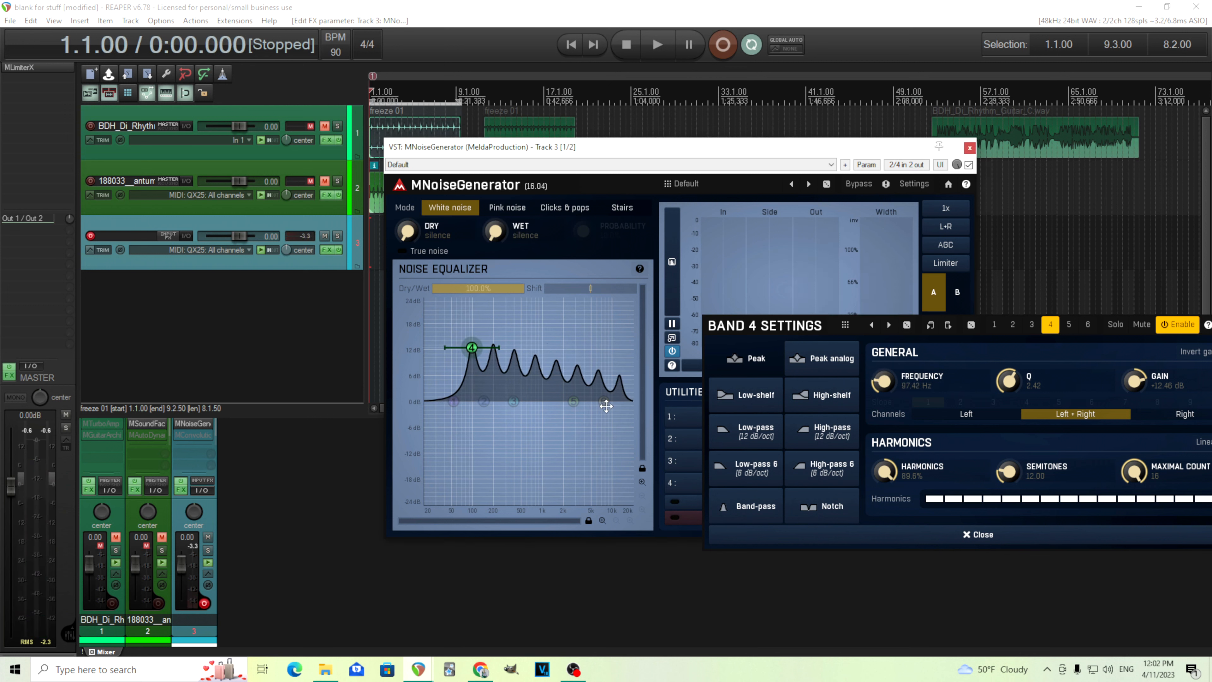
Enable band 6 as a low-pass filter with slope 2 and a frequency of about 11.0 kHz.
click(1088, 324)
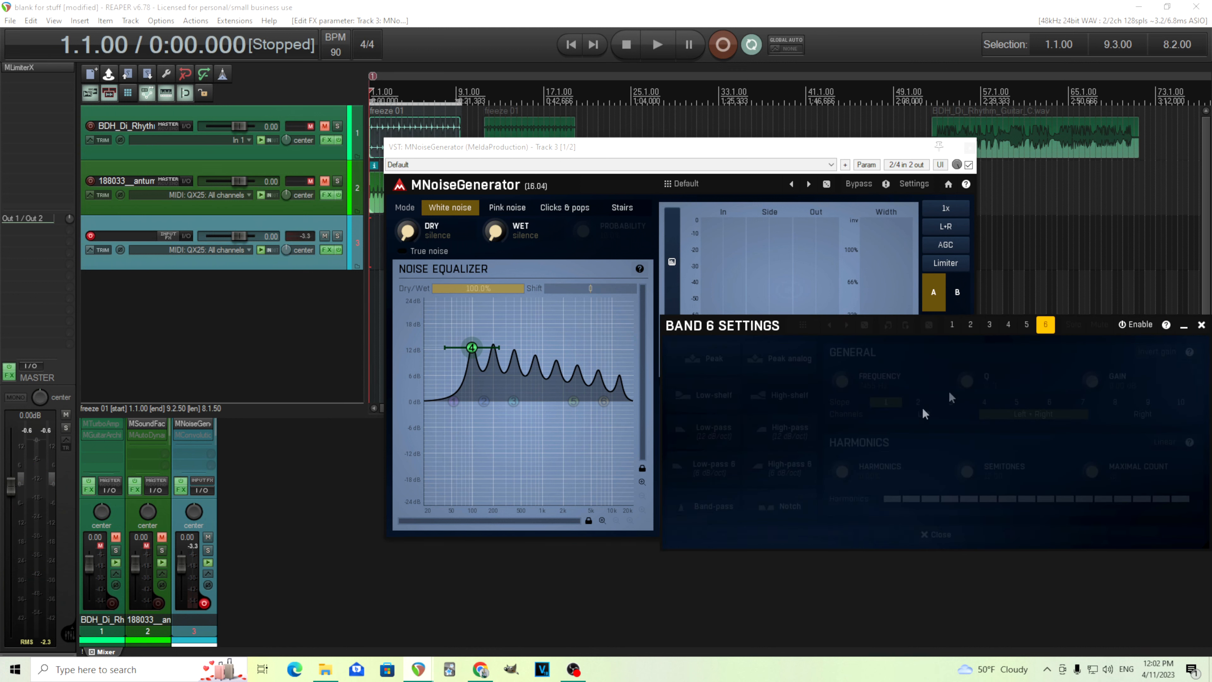
click(1145, 326)
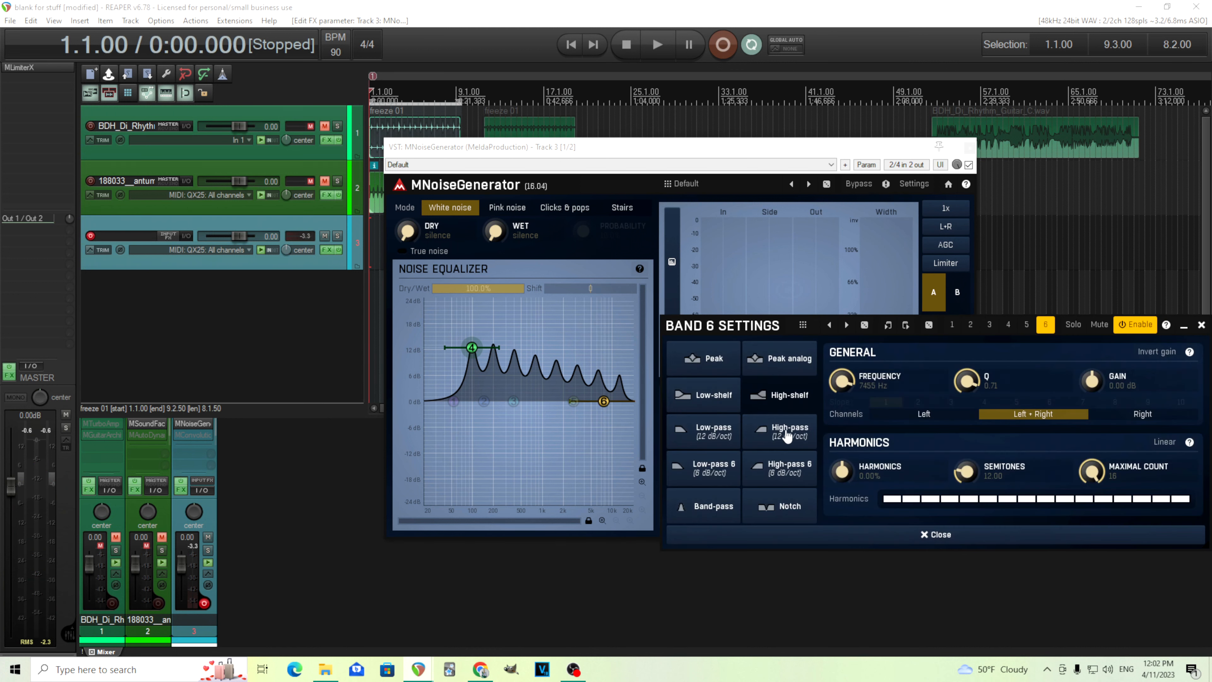
click(711, 441)
click(920, 405)
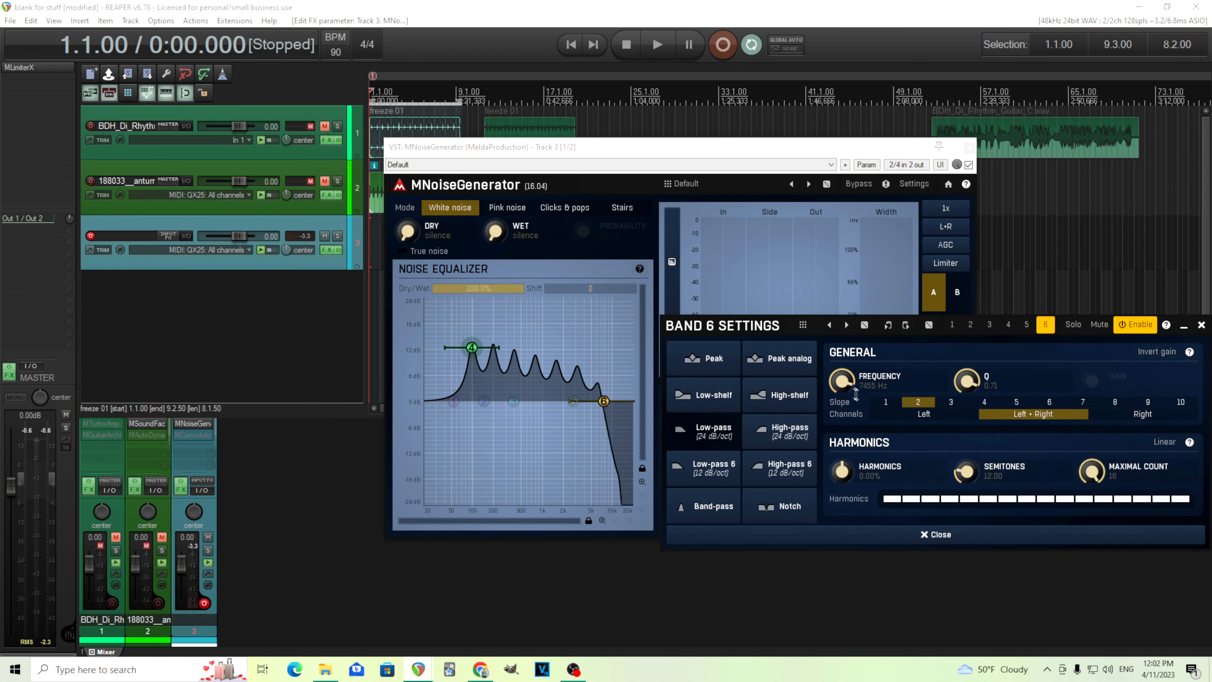
drag(608, 401, 618, 401)
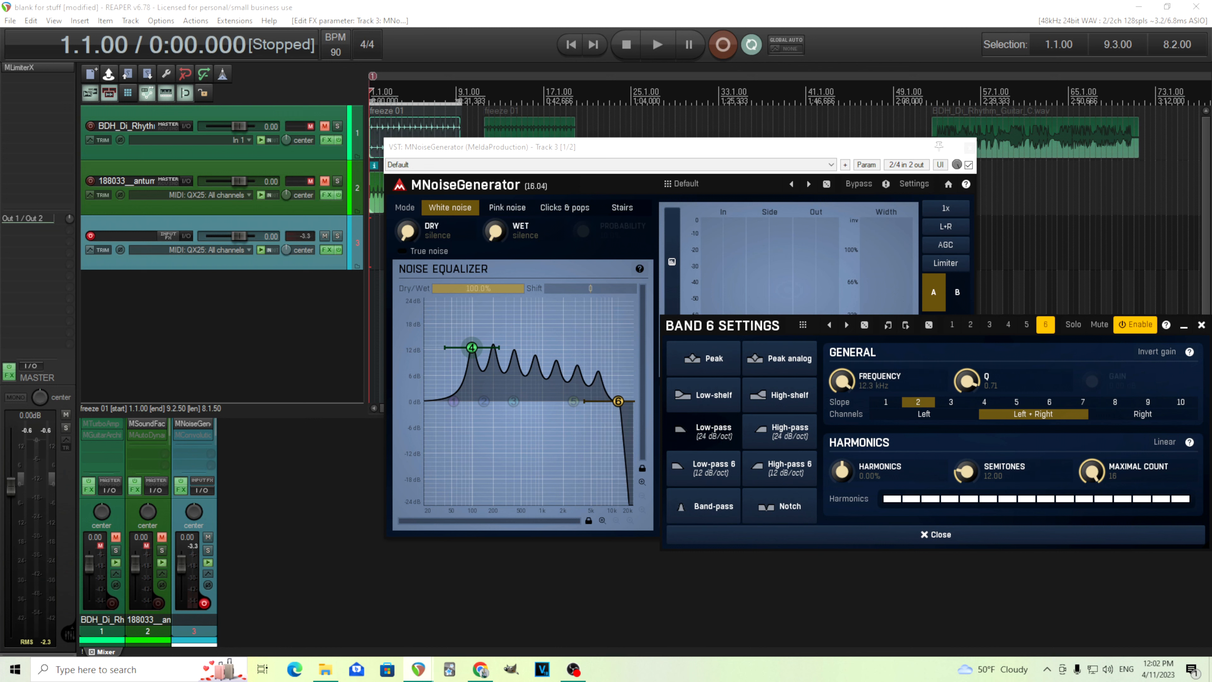
drag(852, 380, 852, 385)
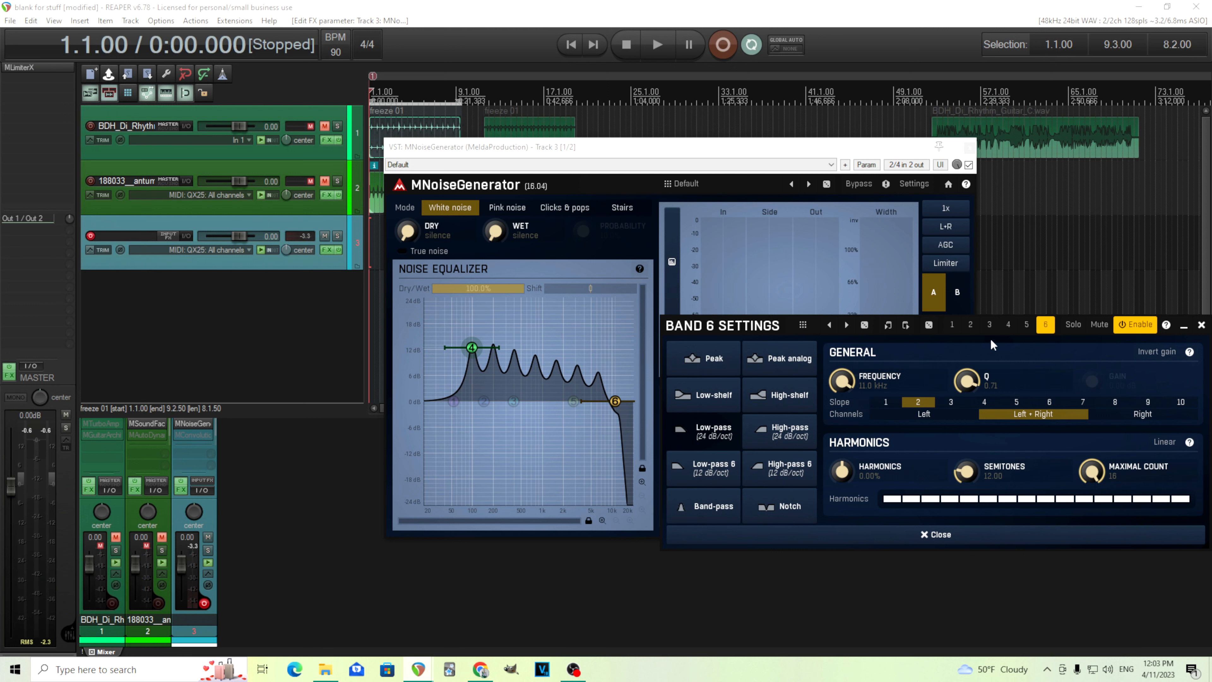
Audition band 4's frequency down to about 52 Hz with the Wet level raised, and restore it to 97.42 Hz.
click(1007, 325)
drag(493, 237, 494, 220)
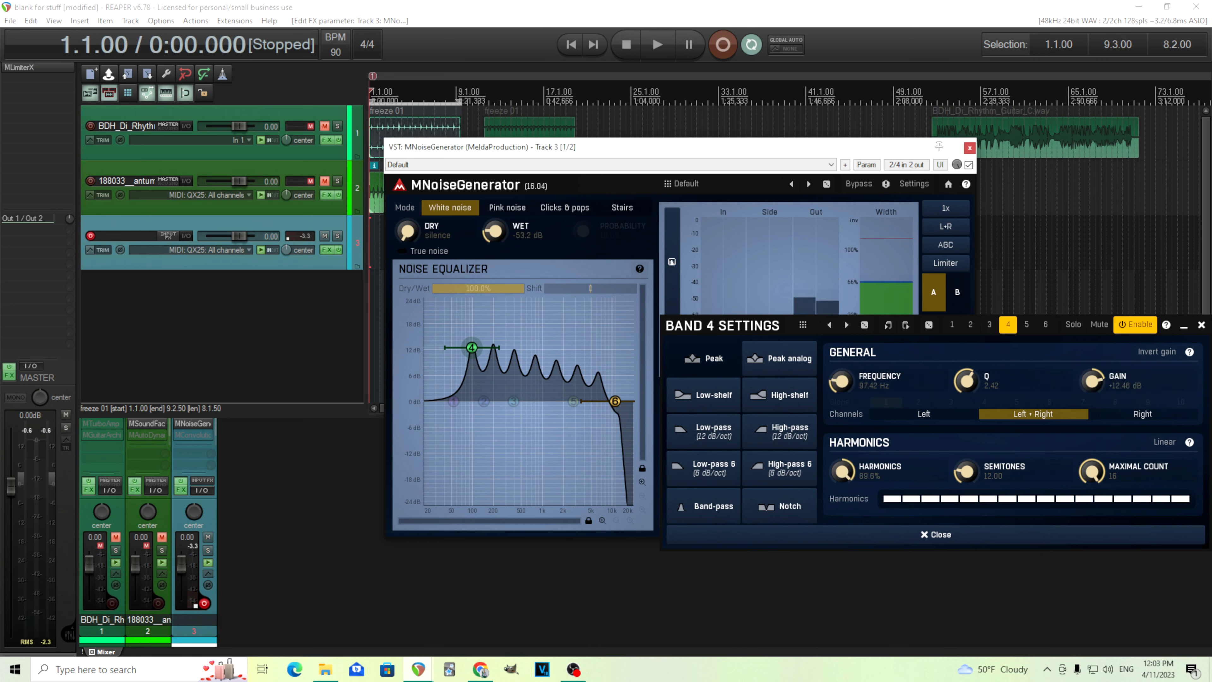
mouse_move(834, 387)
mouse_down()
mouse_move(834, 368)
mouse_move(834, 387)
mouse_up()
double_click(501, 225)
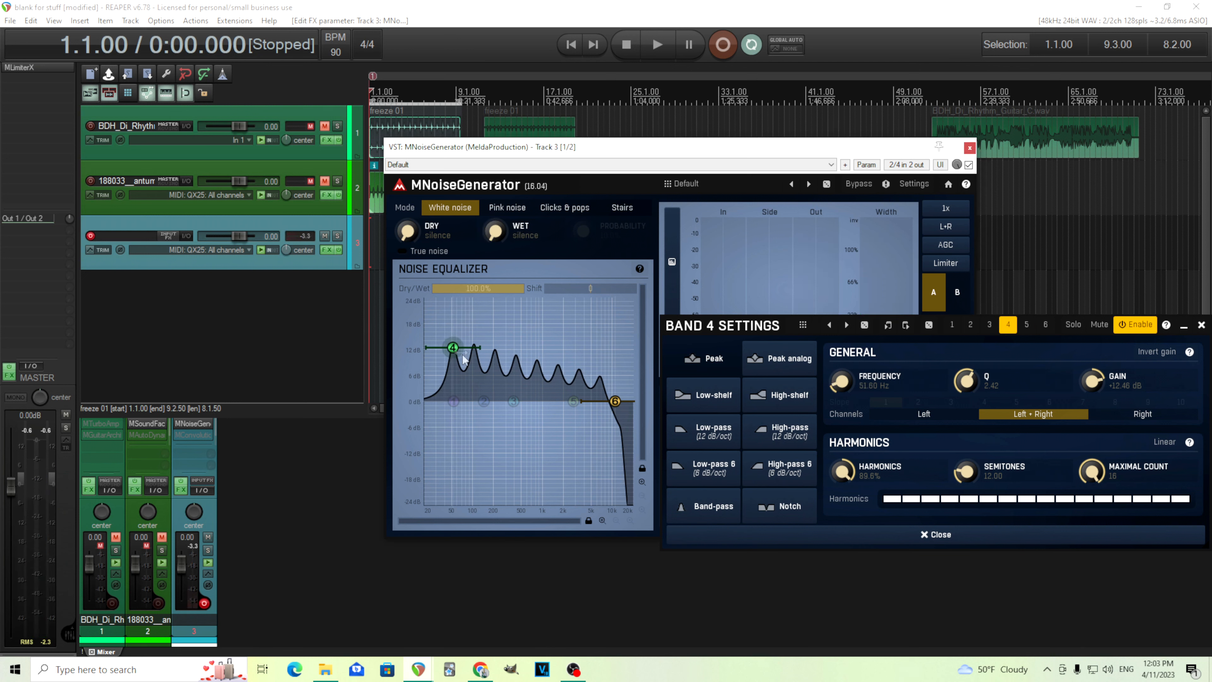
drag(833, 380, 833, 369)
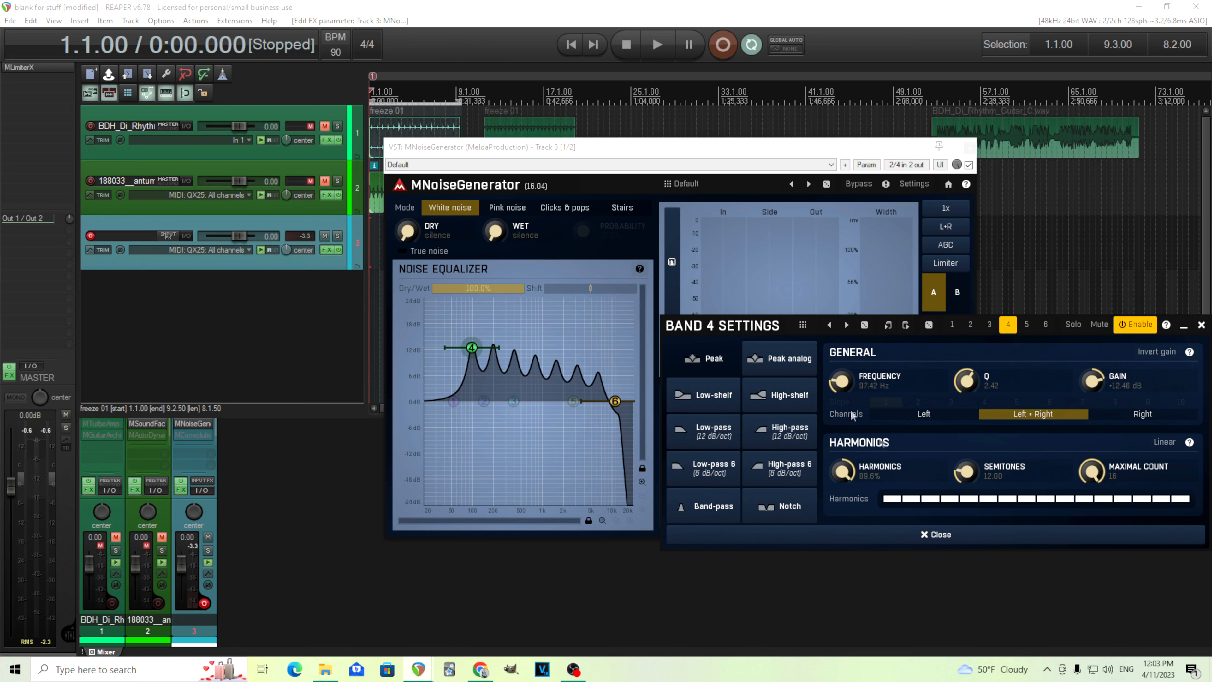
Close the band settings, re-enable Modulator 1 and copy its envelope settings into Modulator 2.
click(935, 535)
click(674, 502)
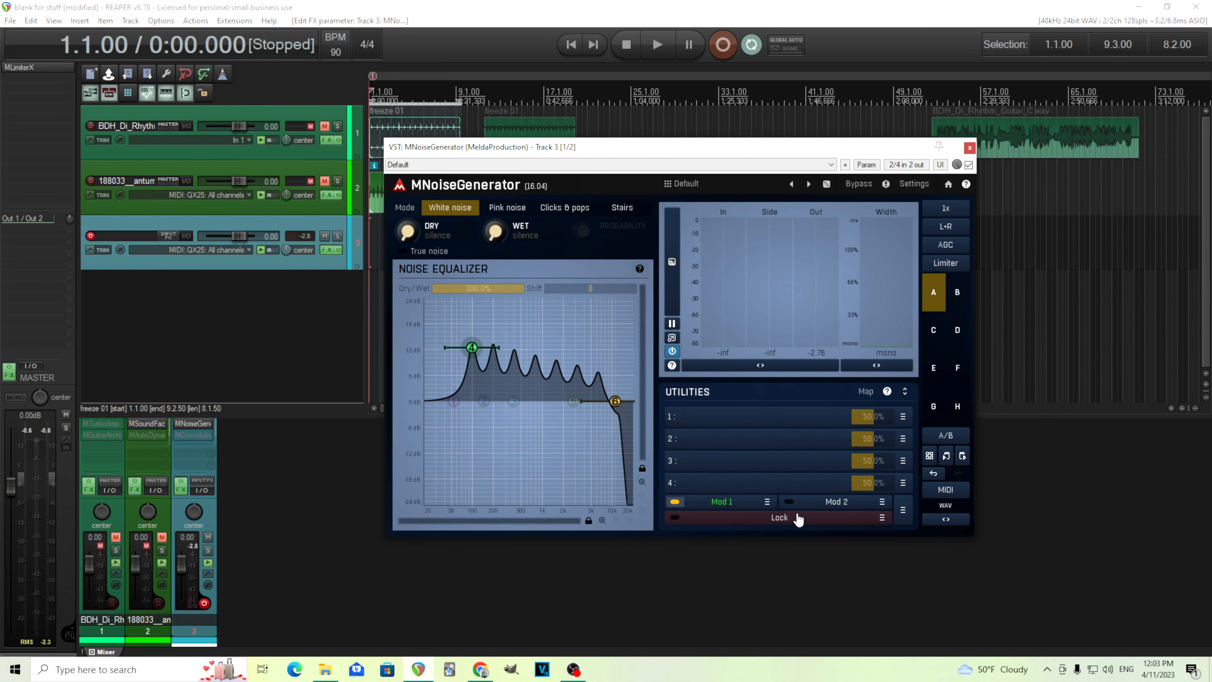
click(720, 501)
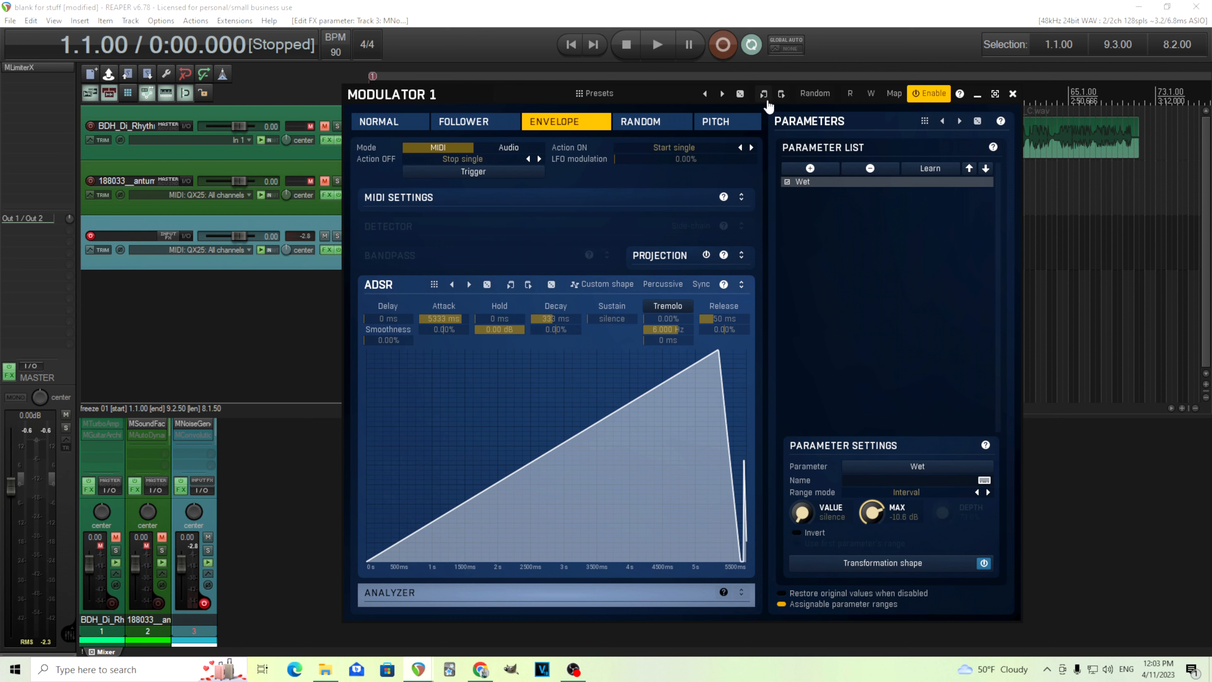
click(1012, 94)
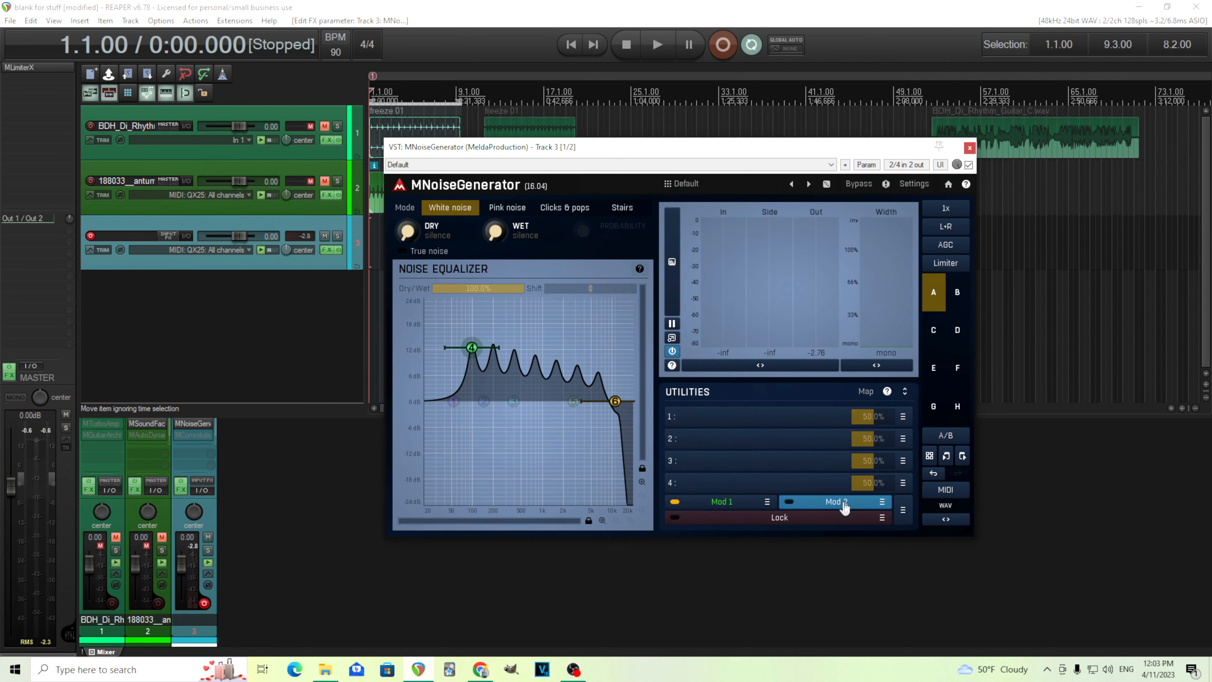
click(847, 504)
click(781, 93)
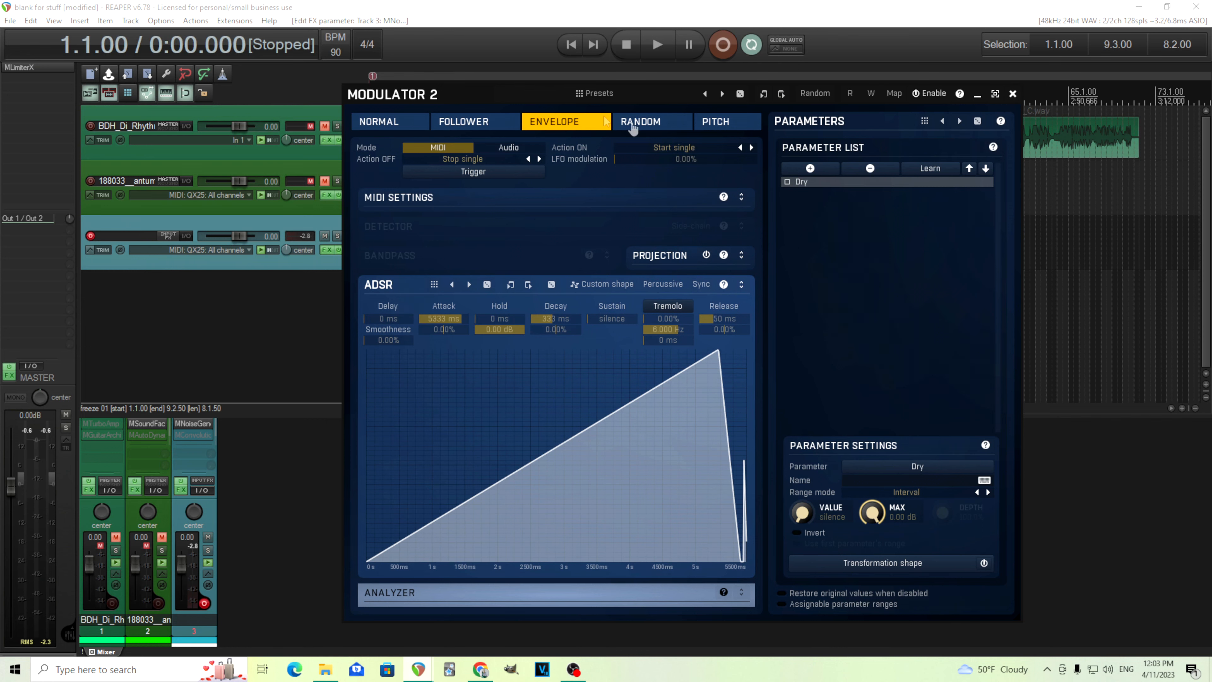
Learn equalizer band 4's frequency as a parameter of Modulator 2 and remove Dry from its parameter list.
drag(459, 96, 532, 425)
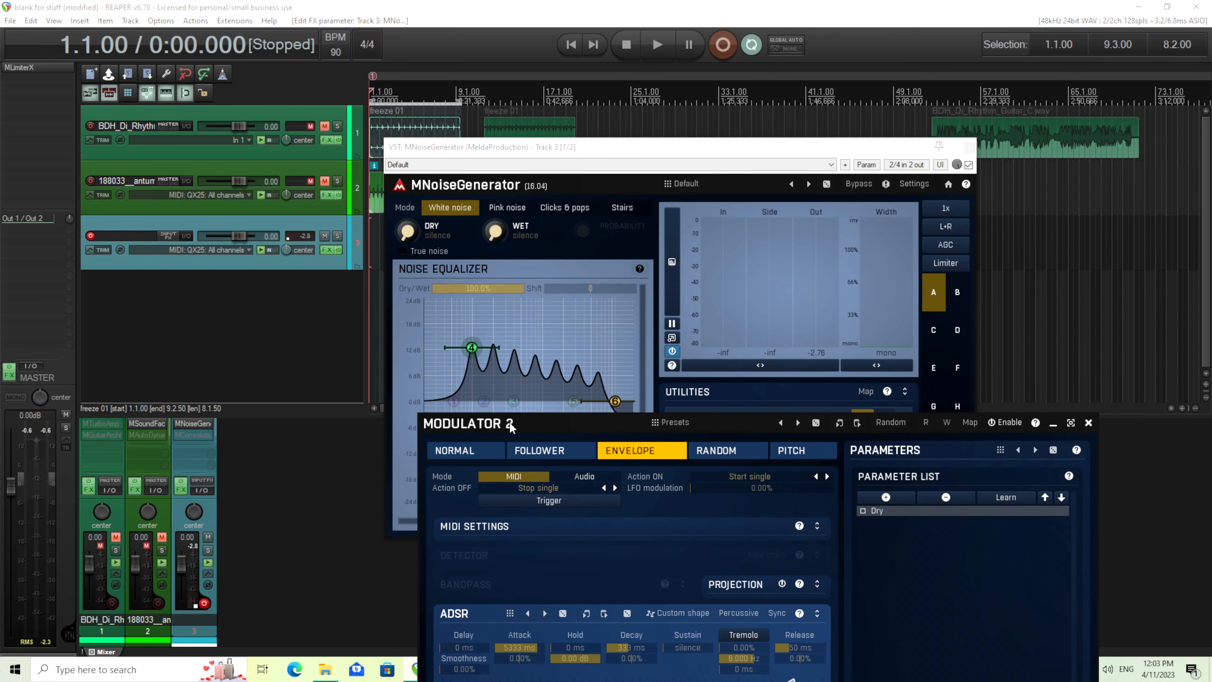
right_click(472, 351)
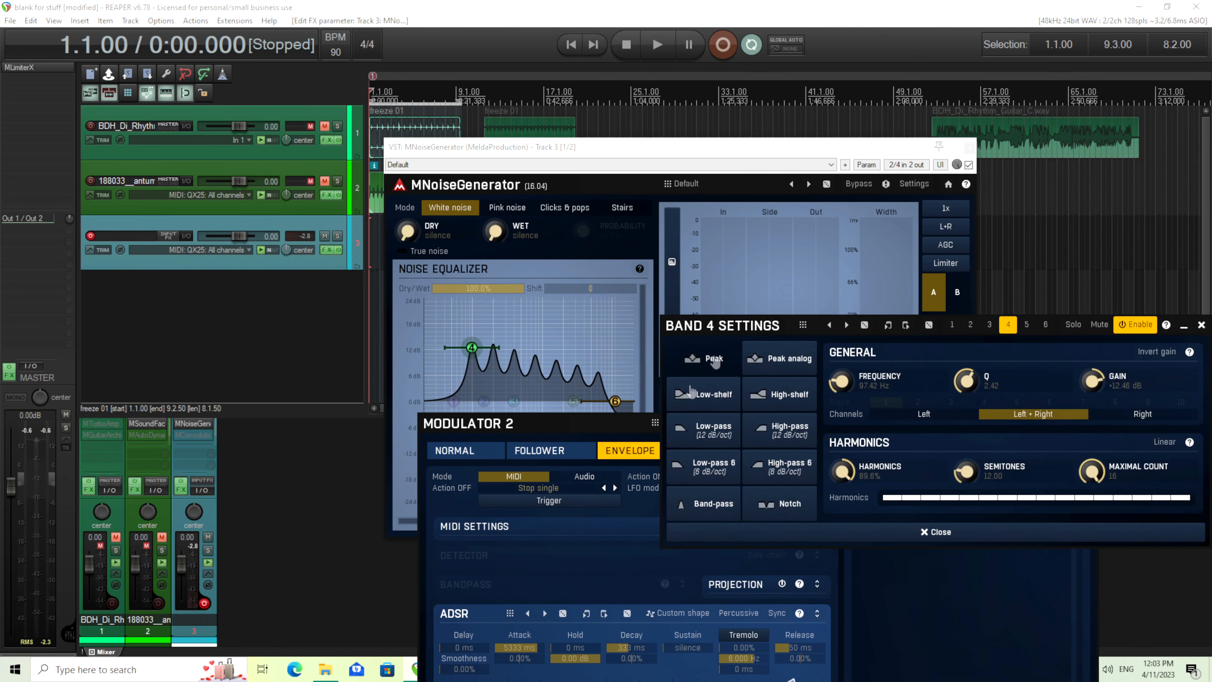
drag(735, 327, 119, 202)
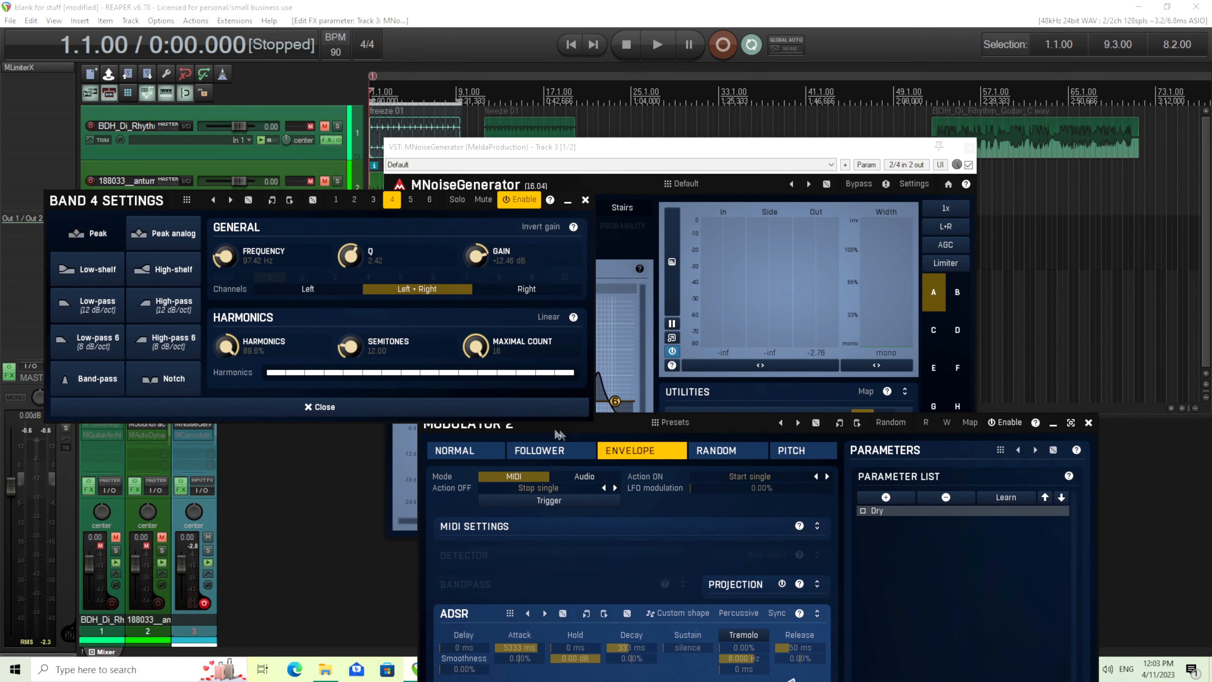
click(1012, 497)
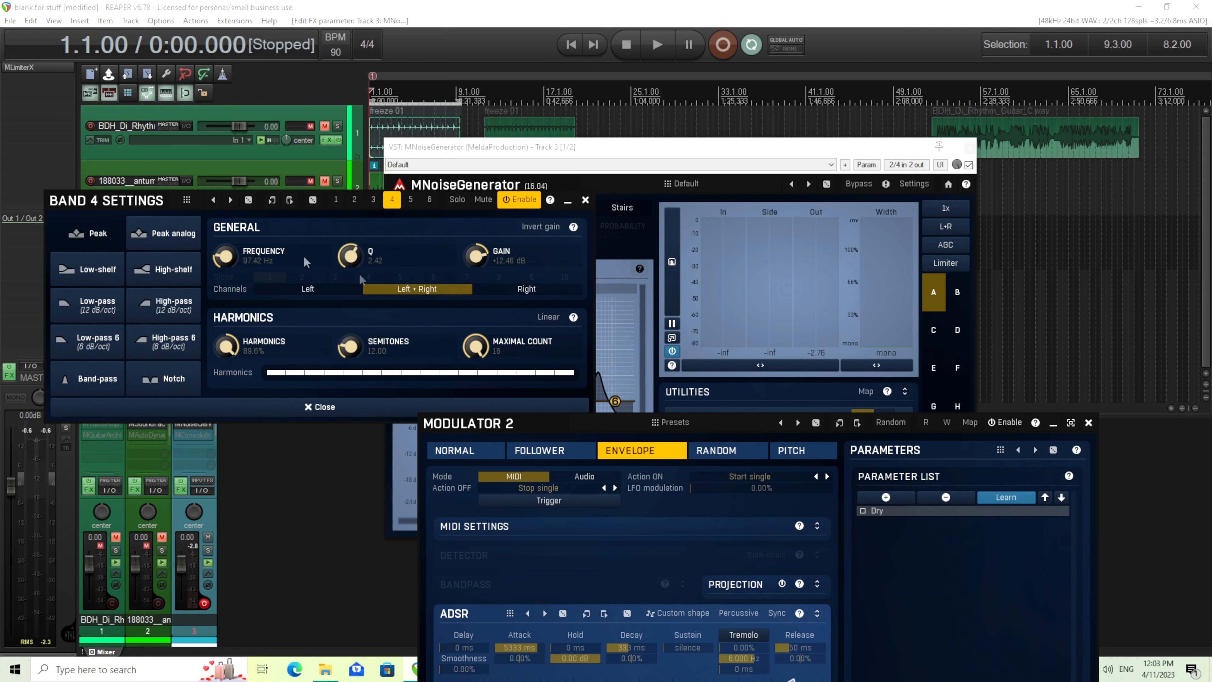
drag(225, 256, 225, 250)
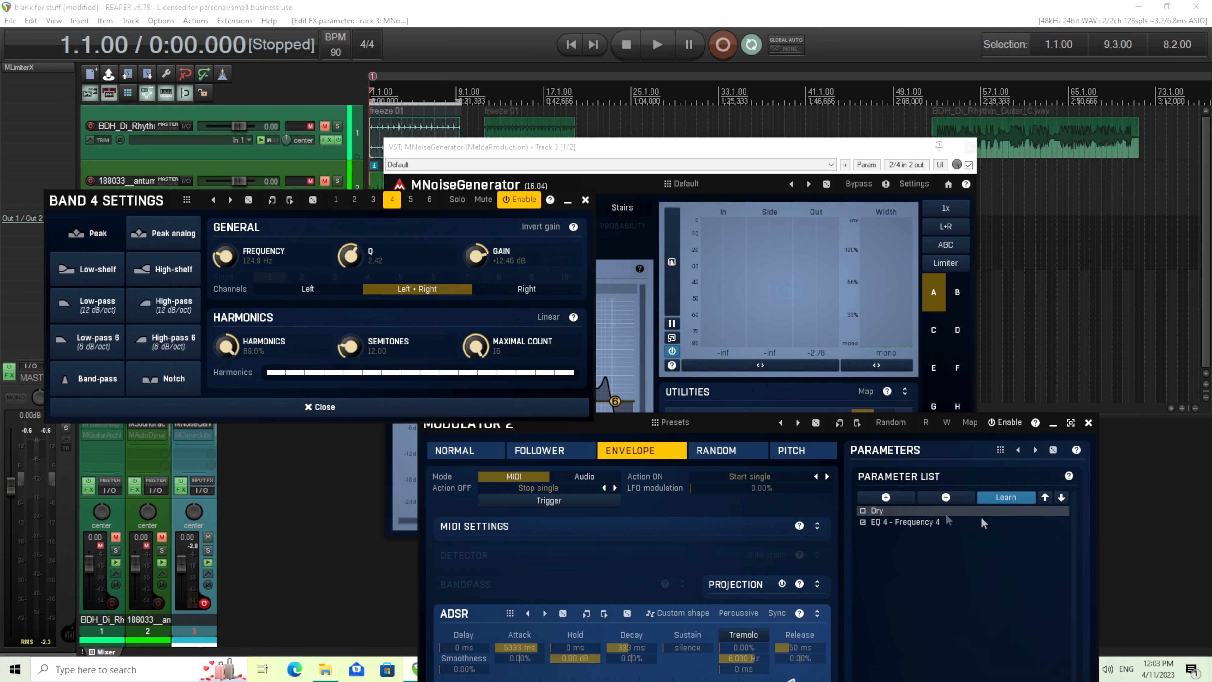
click(1025, 503)
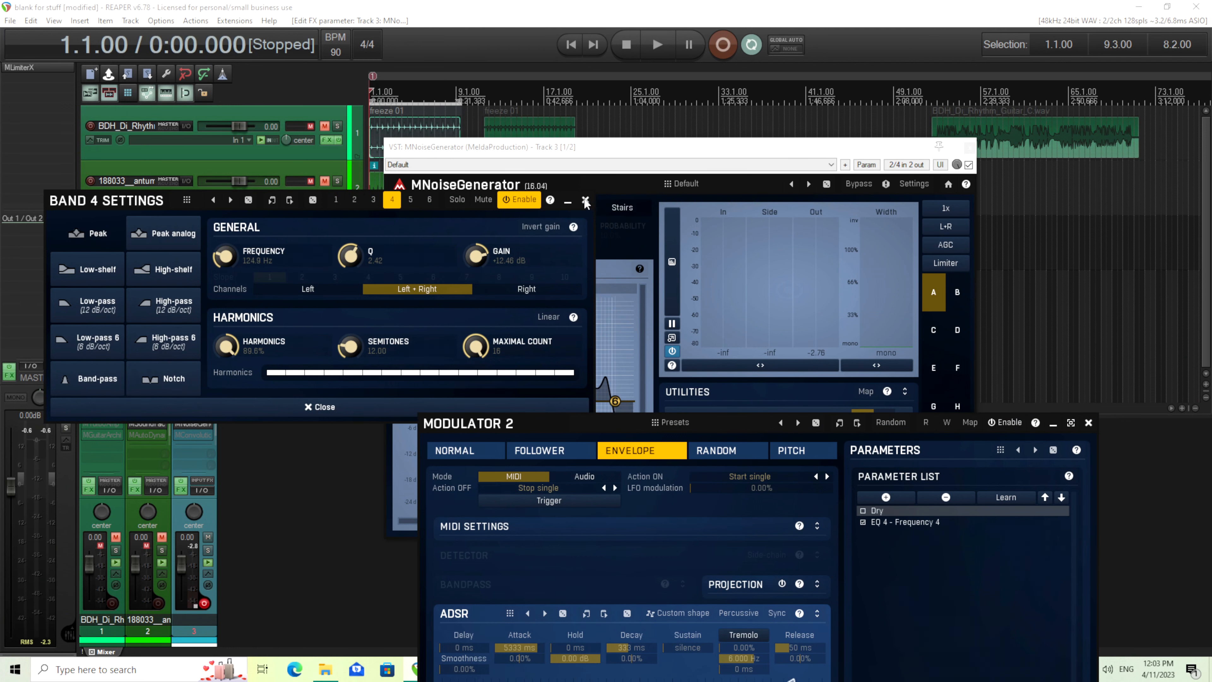
click(585, 199)
drag(544, 426, 424, 140)
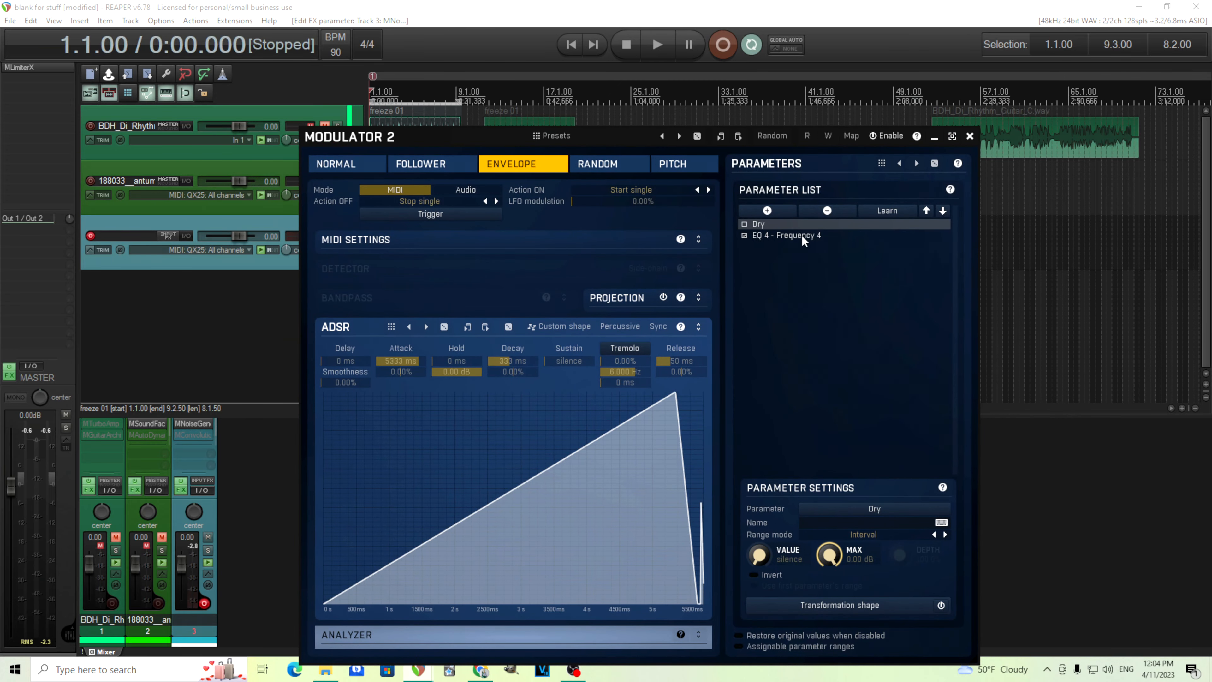
click(834, 213)
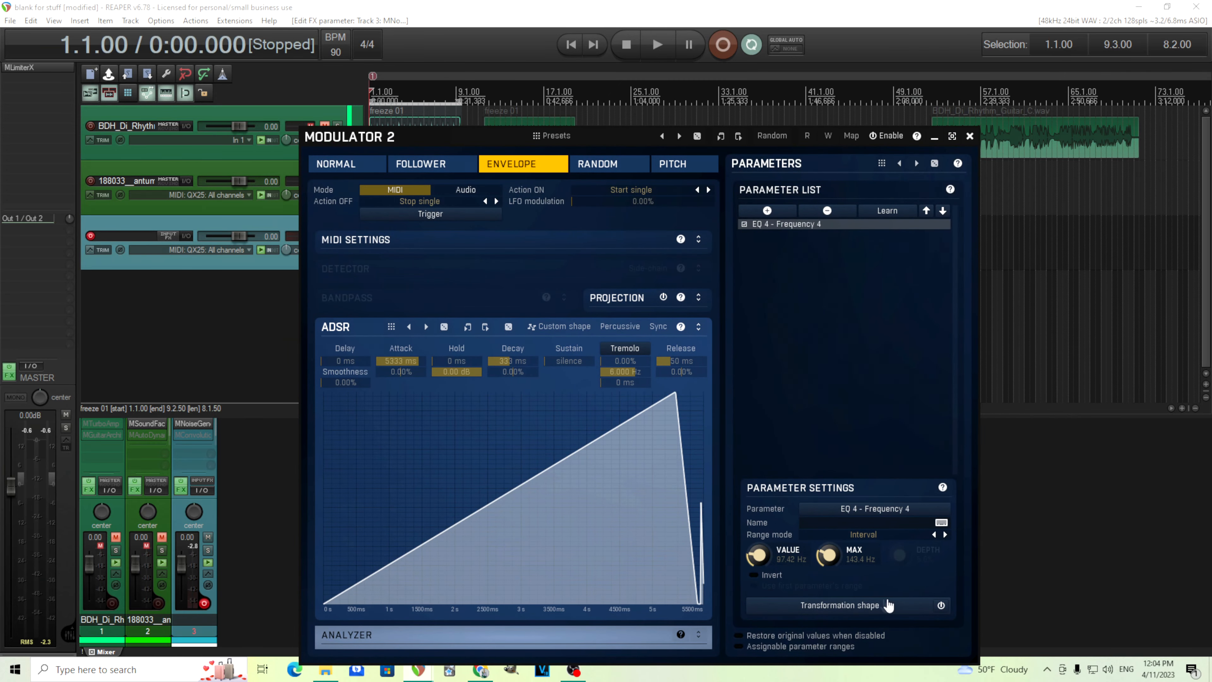
Set the EQ 4 frequency parameter's range from 100 Hz to a maximum of 1000 Hz, and close Modulator 2 with it enabled.
double_click(764, 559)
click(673, 593)
click(751, 615)
click(751, 640)
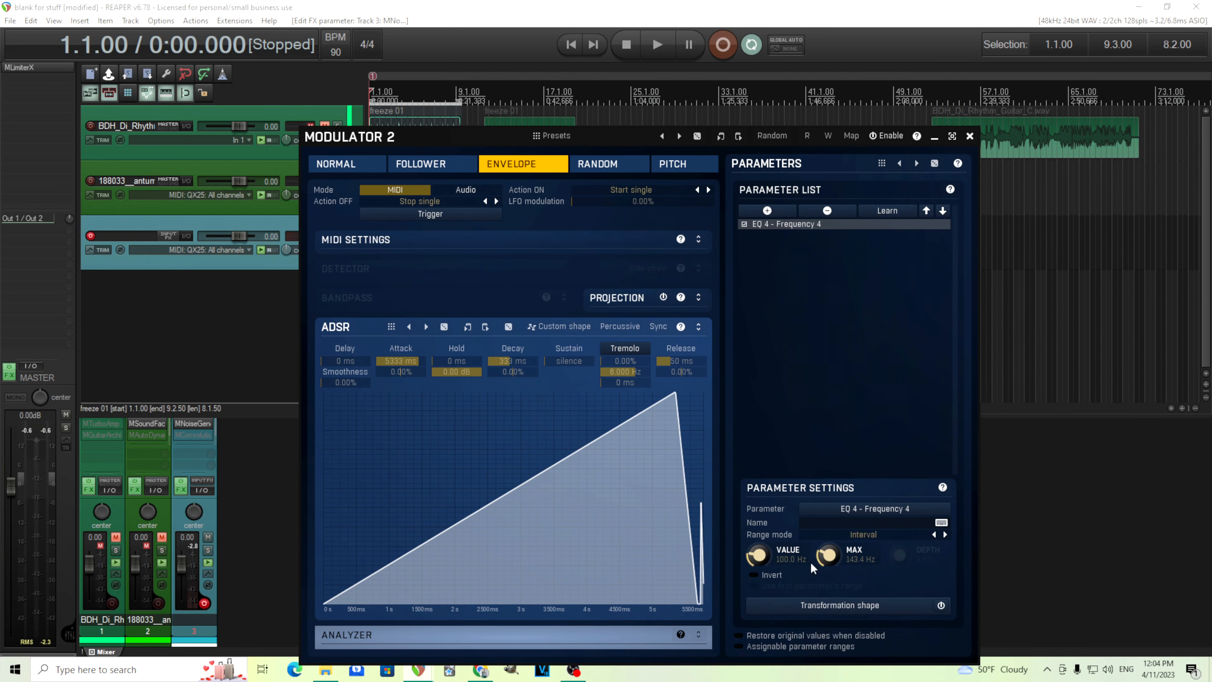
double_click(830, 554)
click(761, 594)
click(813, 614)
click(813, 615)
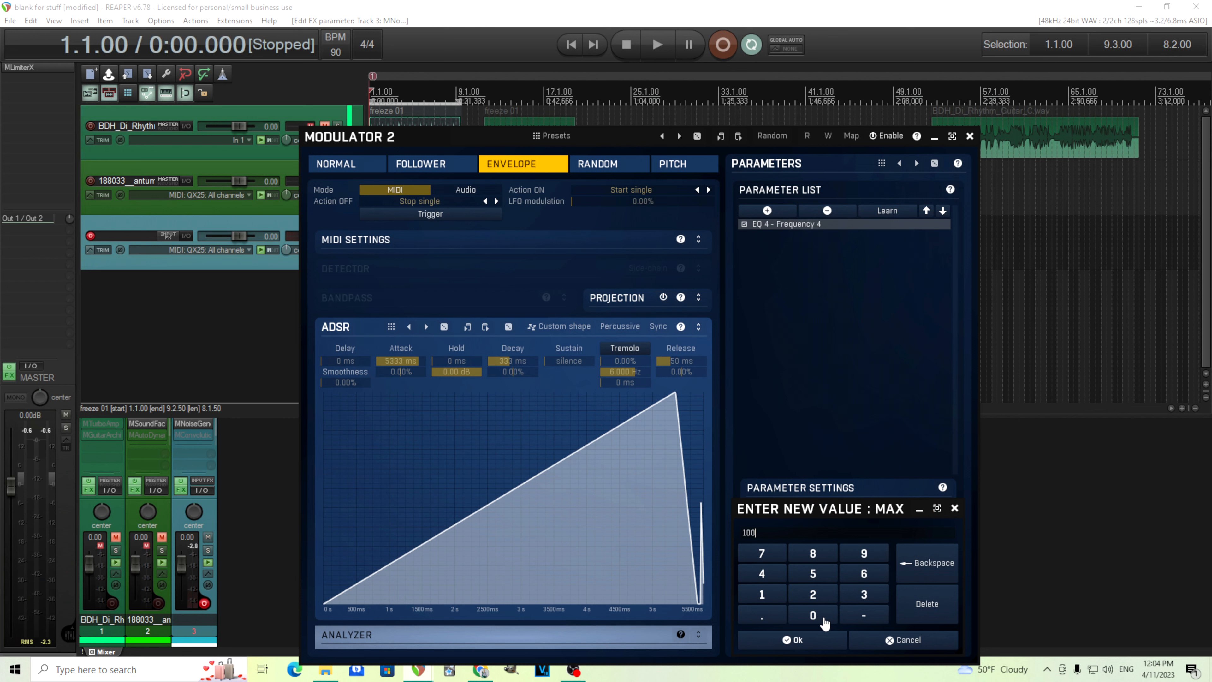
click(822, 645)
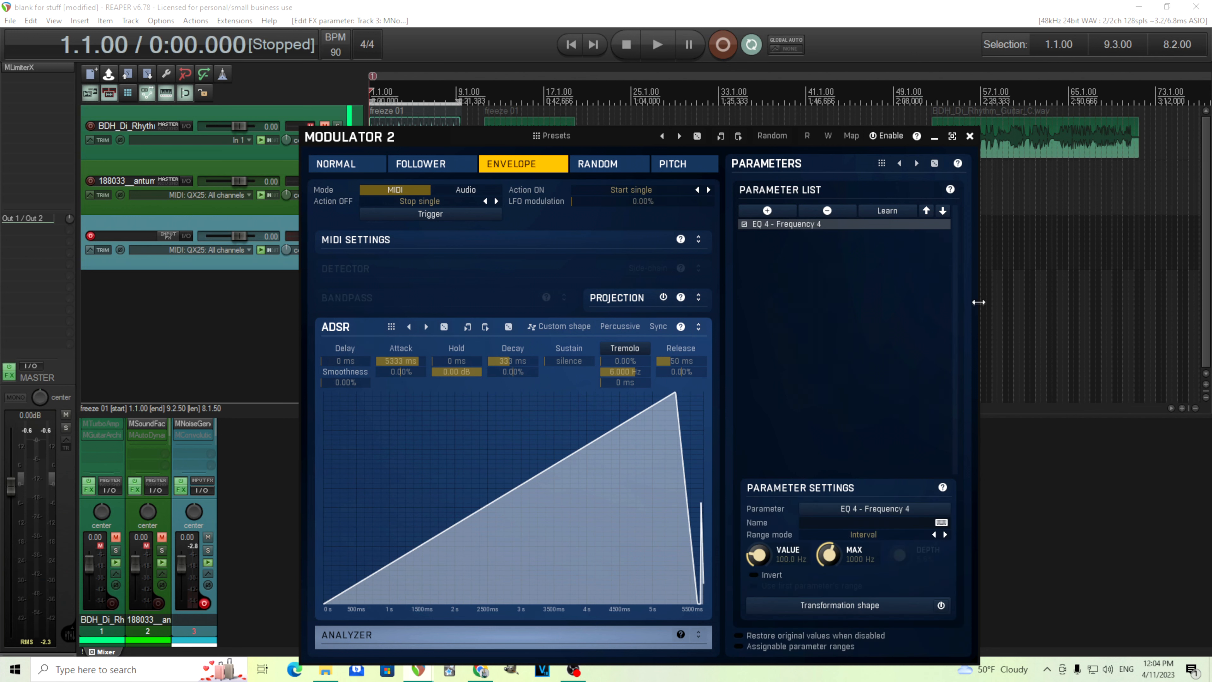
click(969, 136)
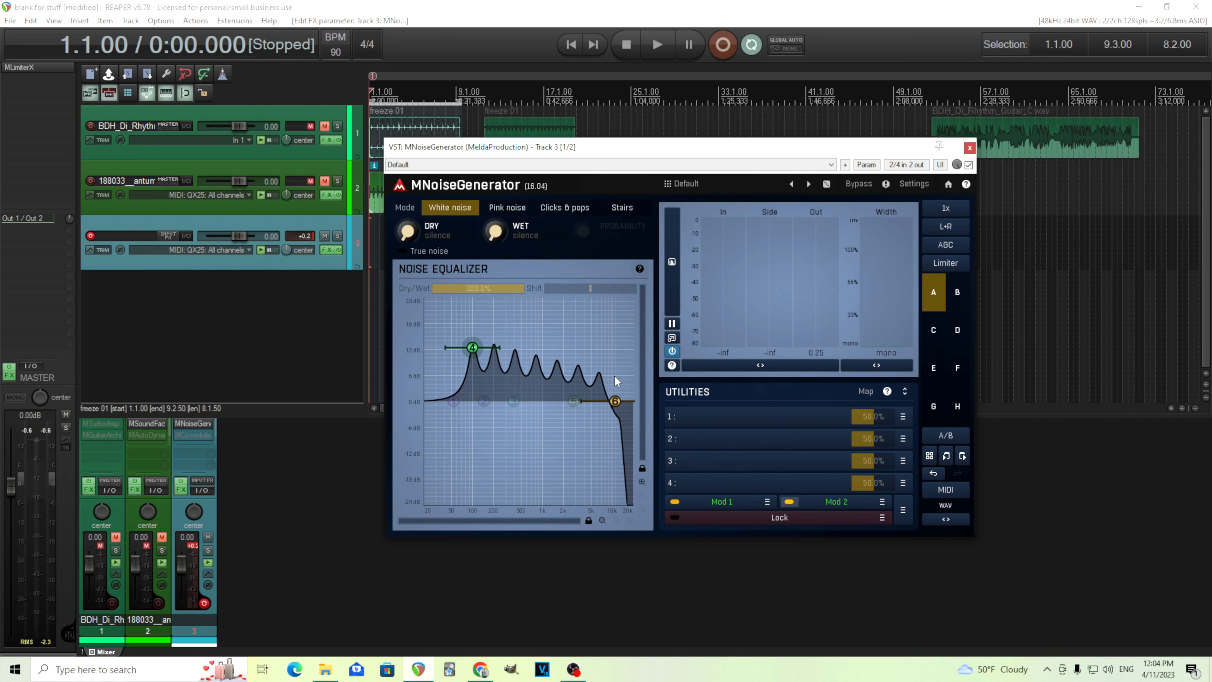
Set Modulator 2's envelope decay to 10 ms and its hold to 333 ms.
click(821, 502)
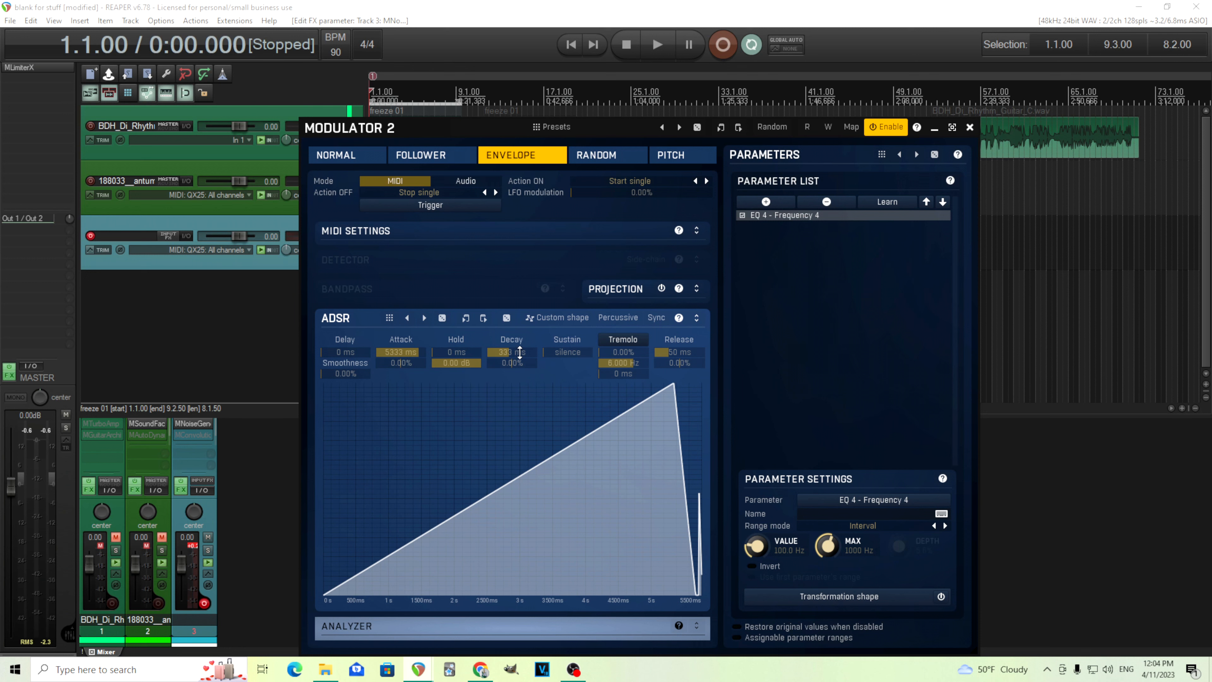
drag(519, 353, 519, 352)
double_click(458, 352)
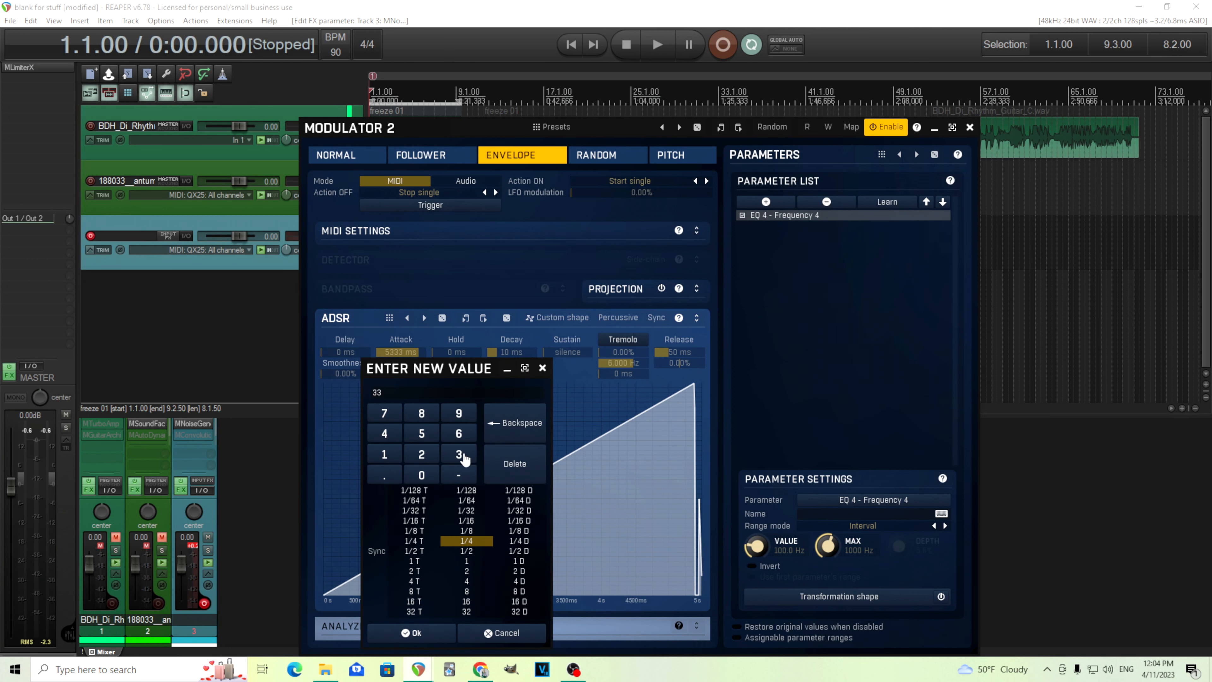
click(449, 457)
click(431, 635)
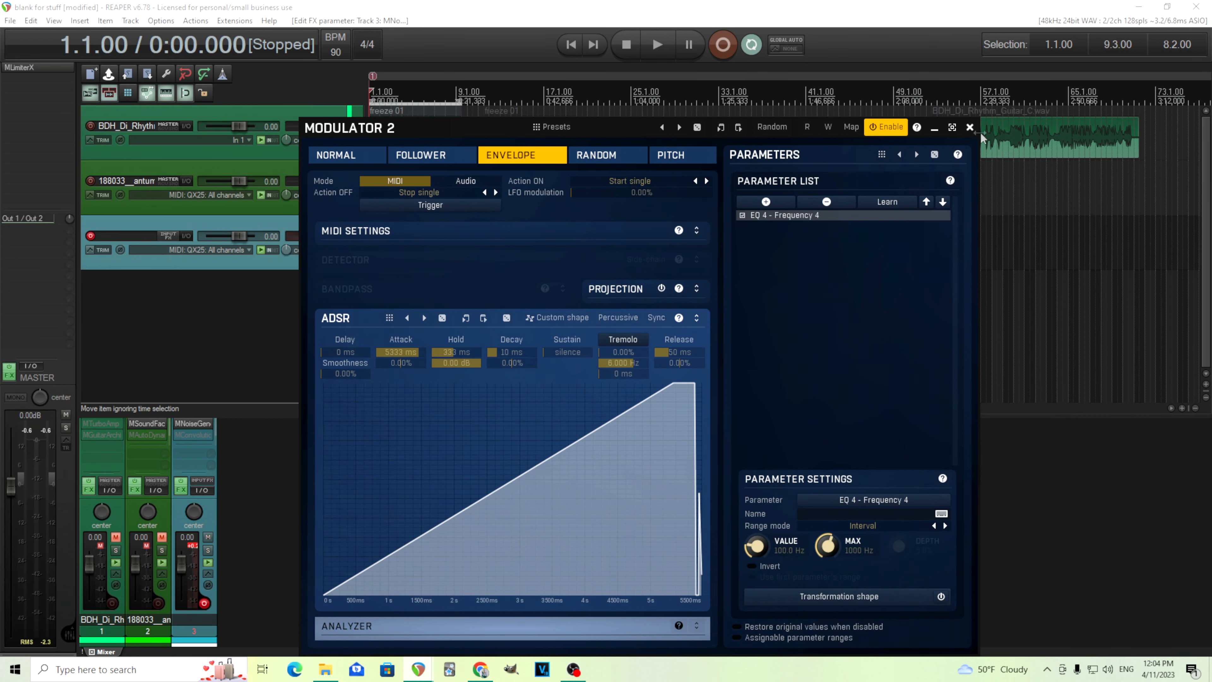
Invert the EQ 4 frequency parameter's modulation in Modulator 2 and close the modulator window.
click(969, 127)
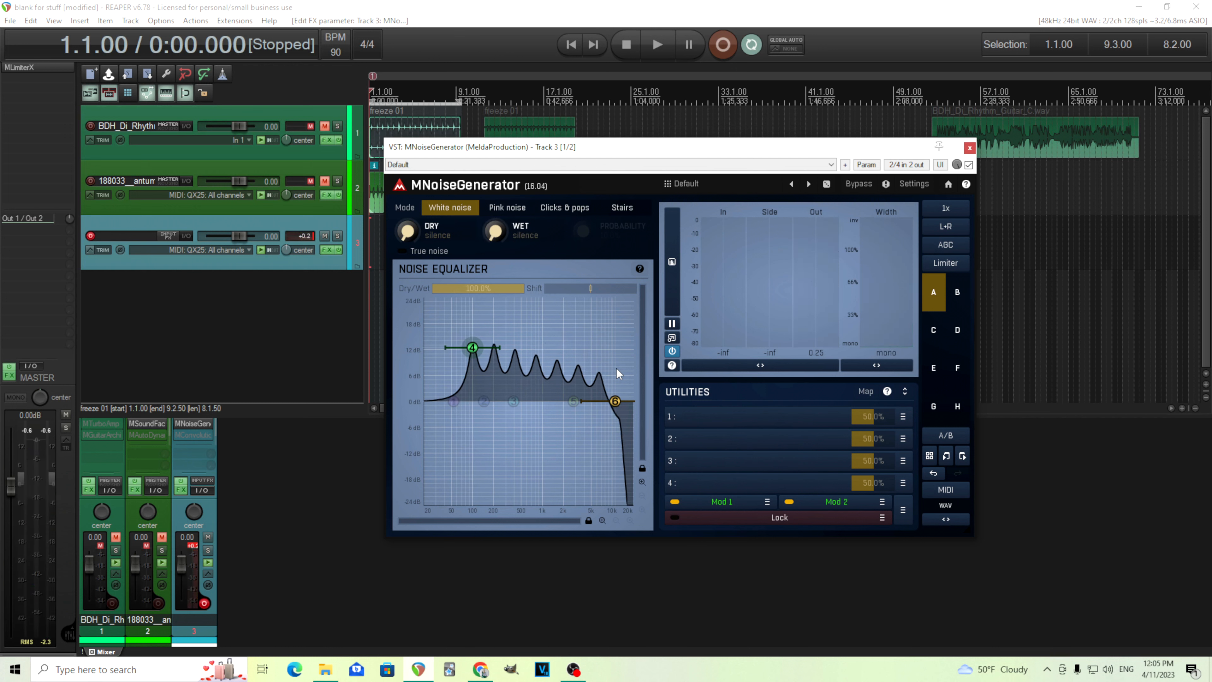
click(725, 502)
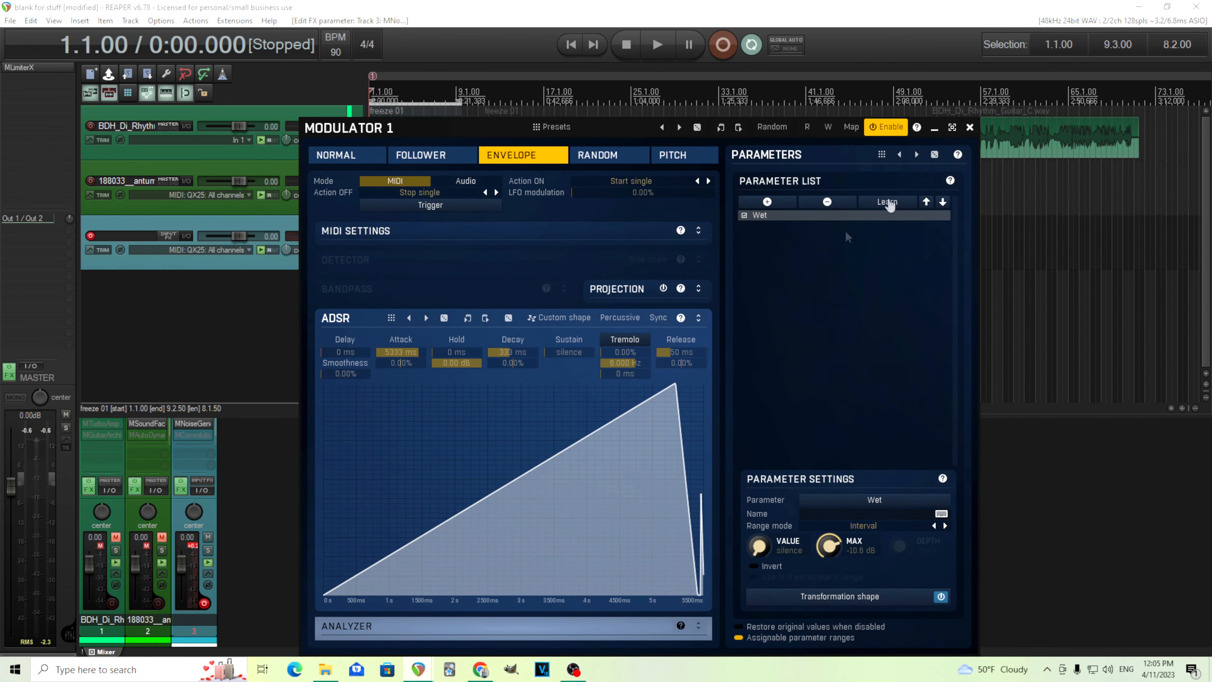
click(970, 126)
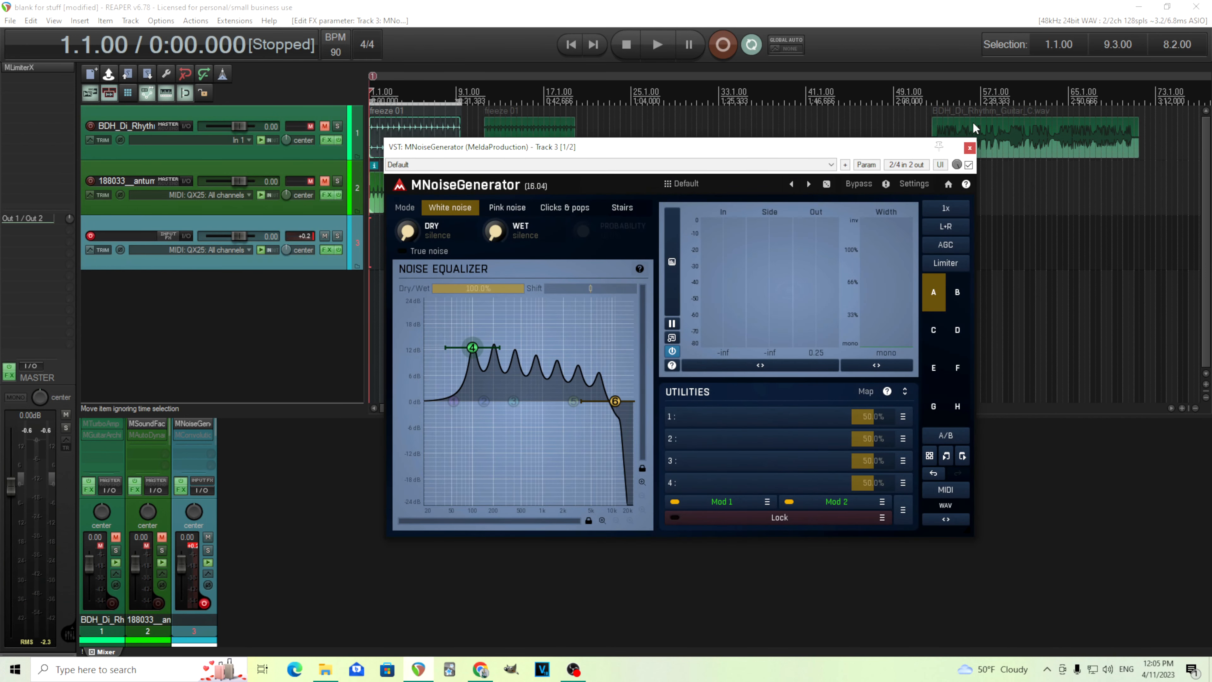
click(837, 501)
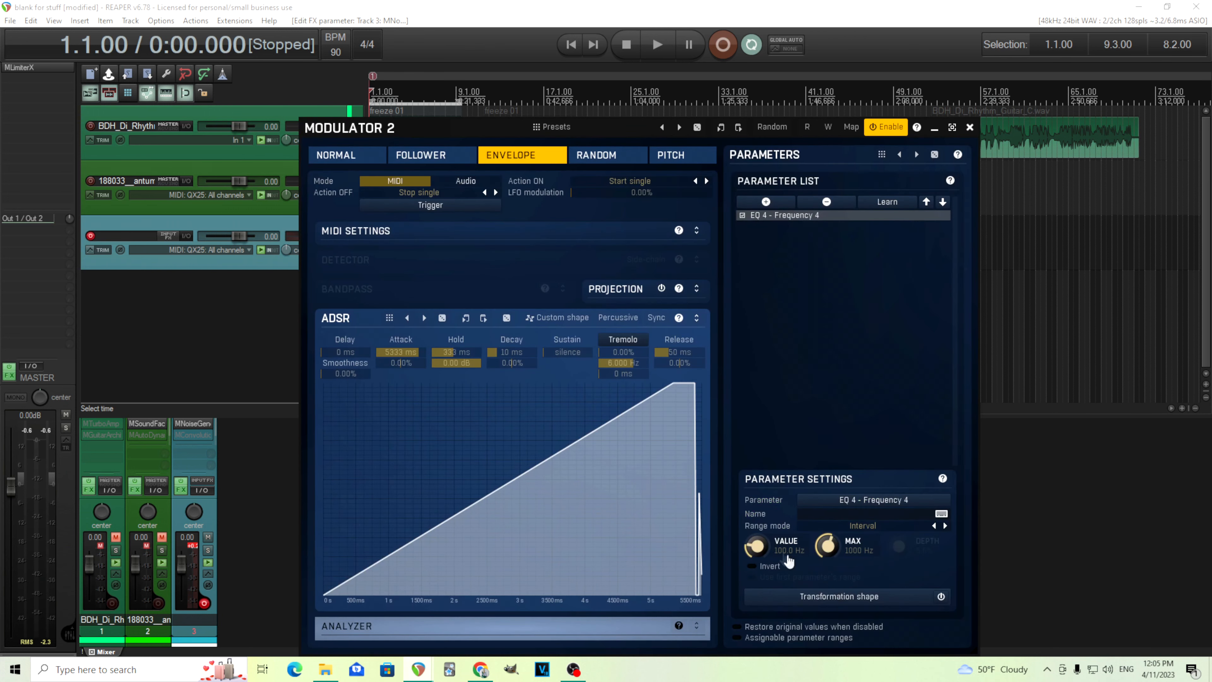
click(758, 566)
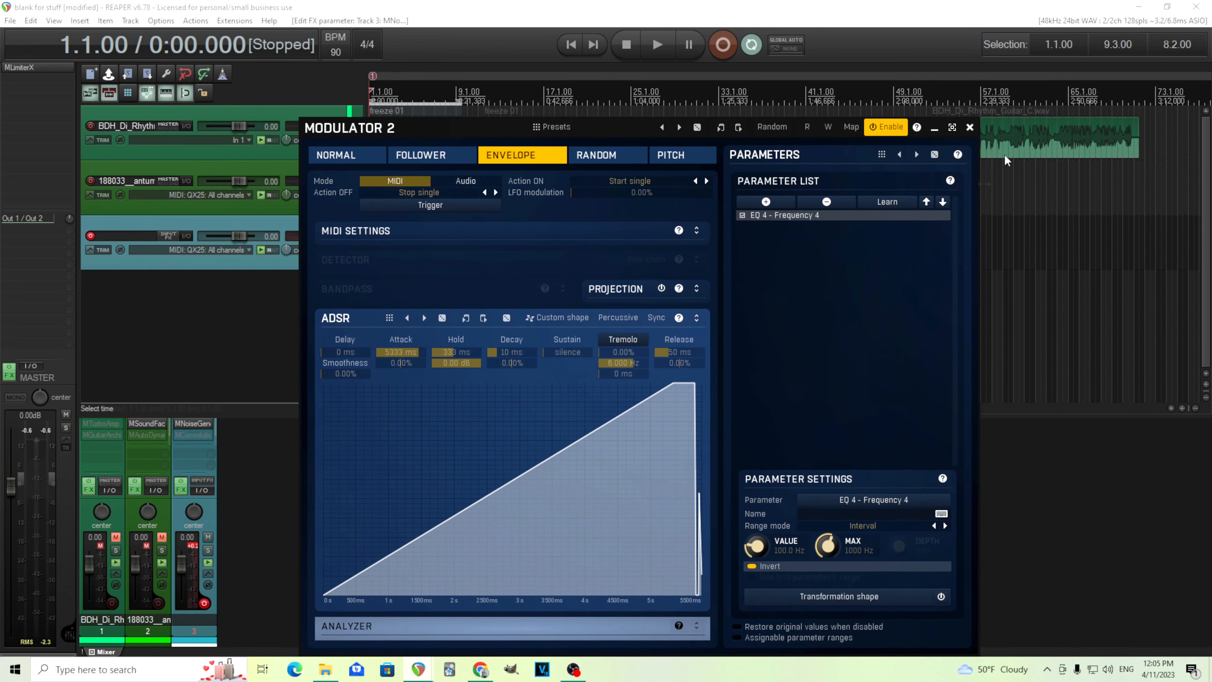
click(970, 127)
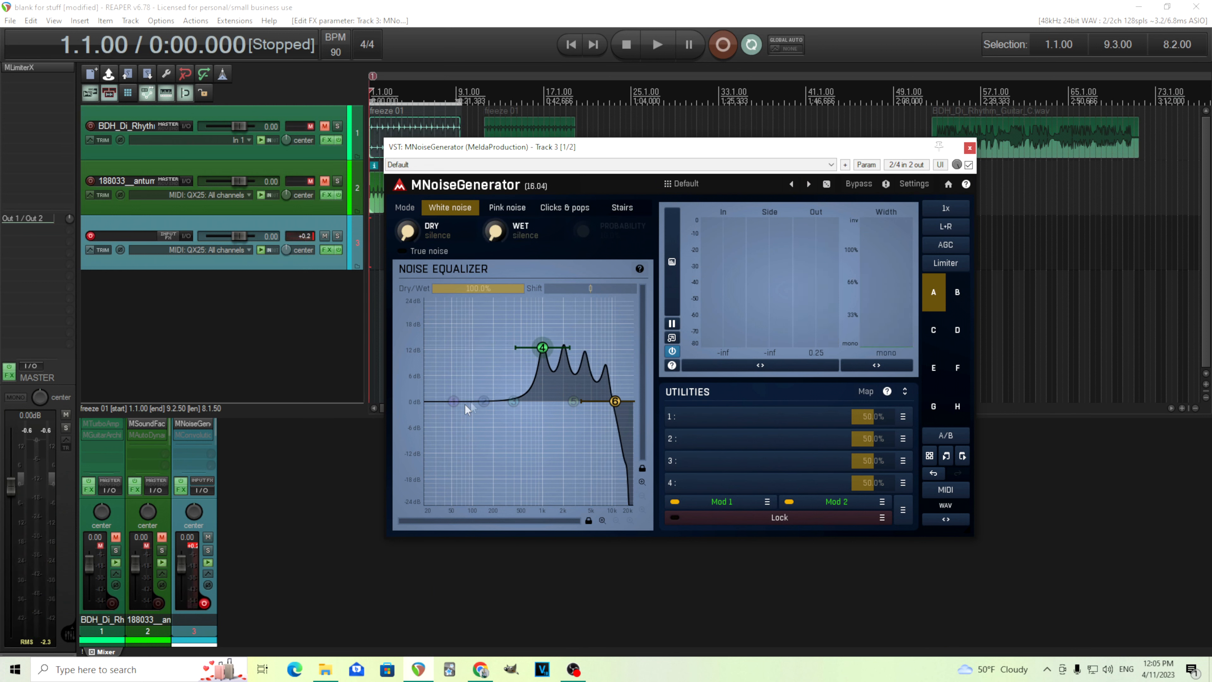
Raise noise equalizer band 2 by about 5.4 dB and try the Notch filter type in its settings.
drag(484, 402, 484, 378)
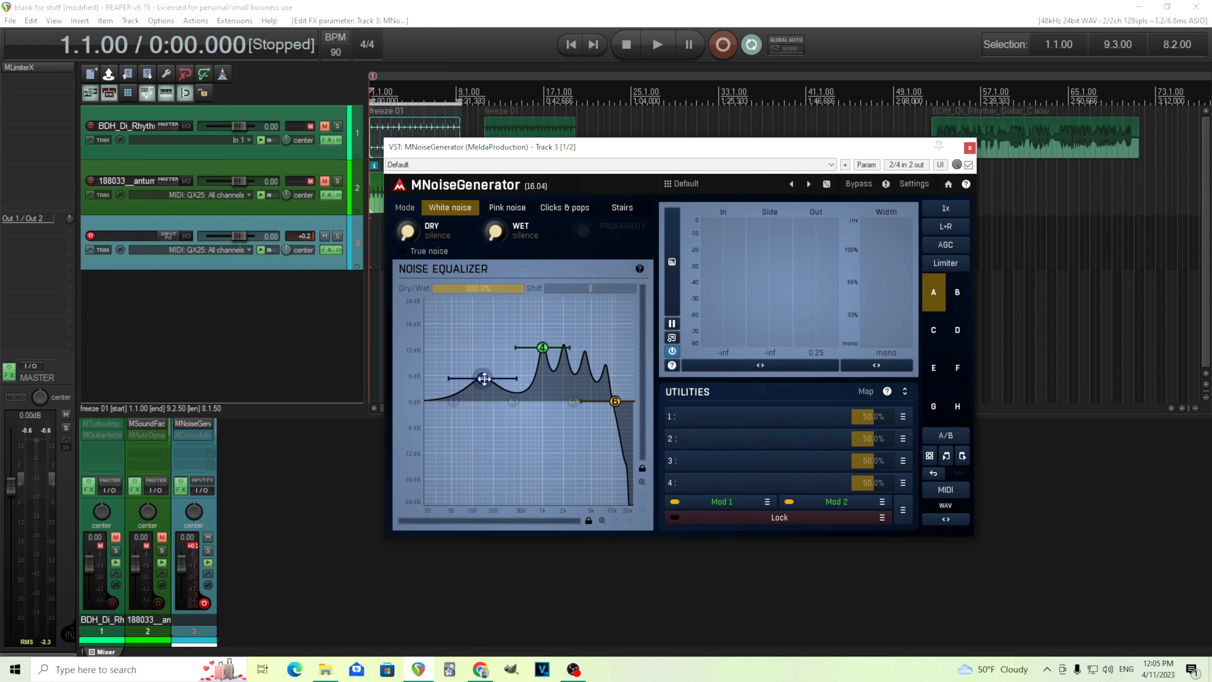
double_click(484, 378)
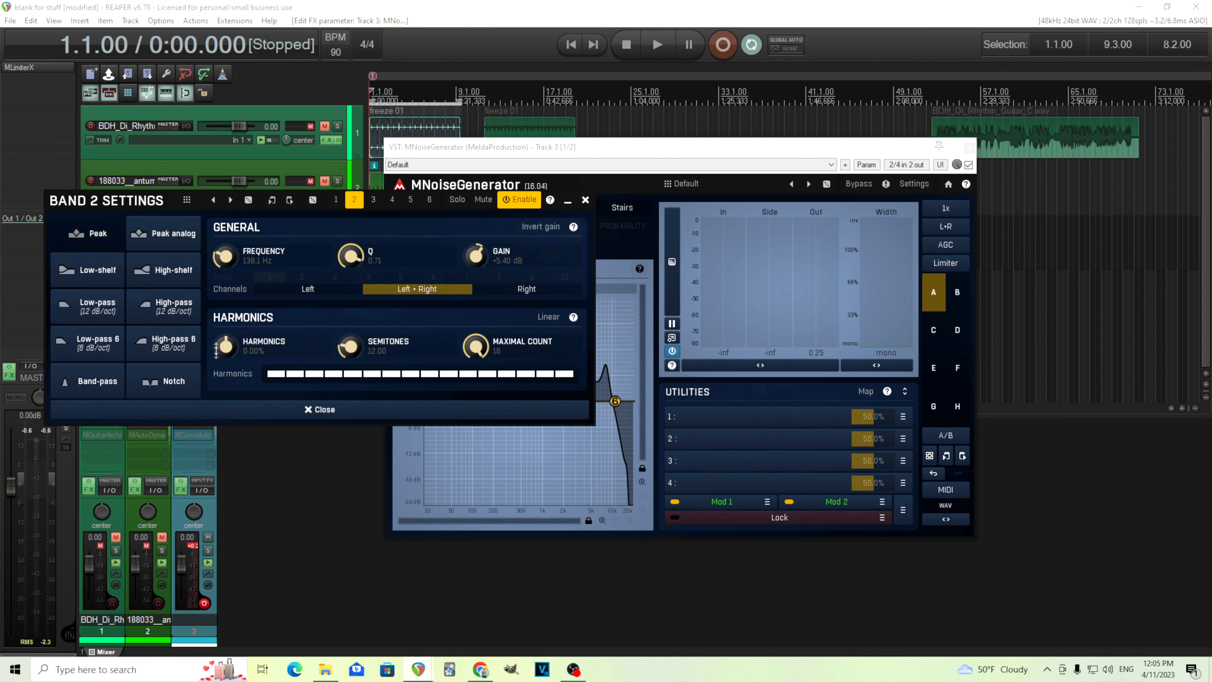
click(175, 382)
drag(110, 203, 622, 206)
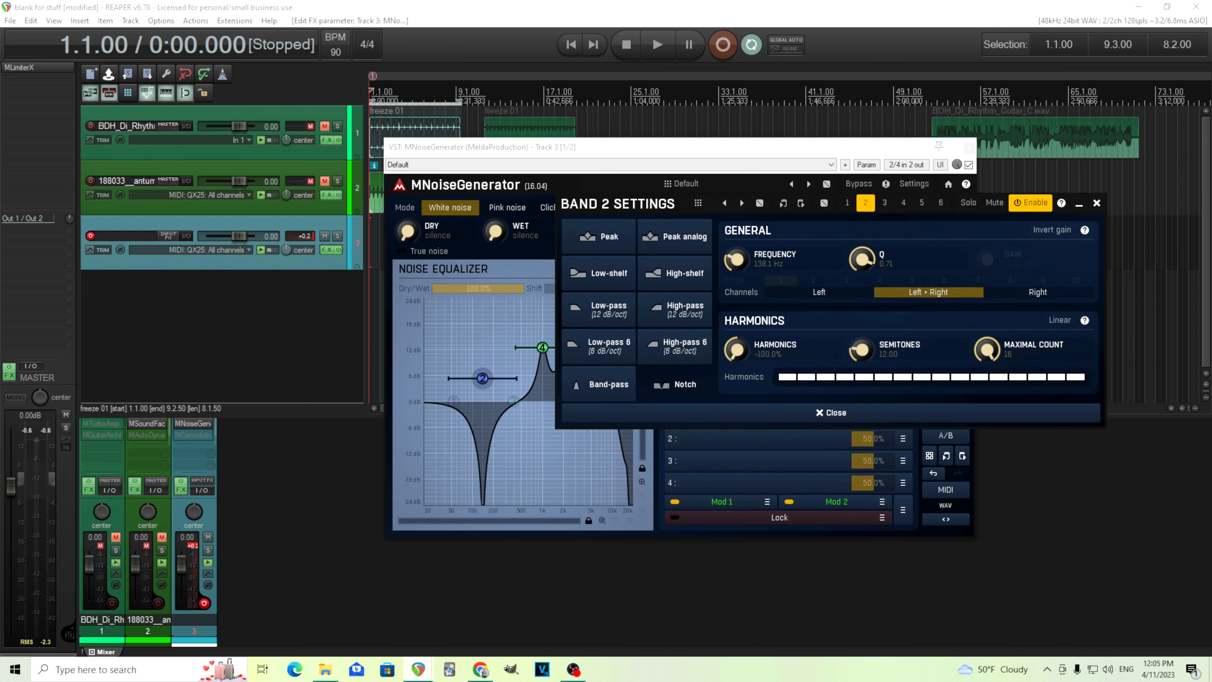
Try the band-pass, notch, high-pass, low-pass and low-shelf filter types on band 2, and disable the band.
click(619, 396)
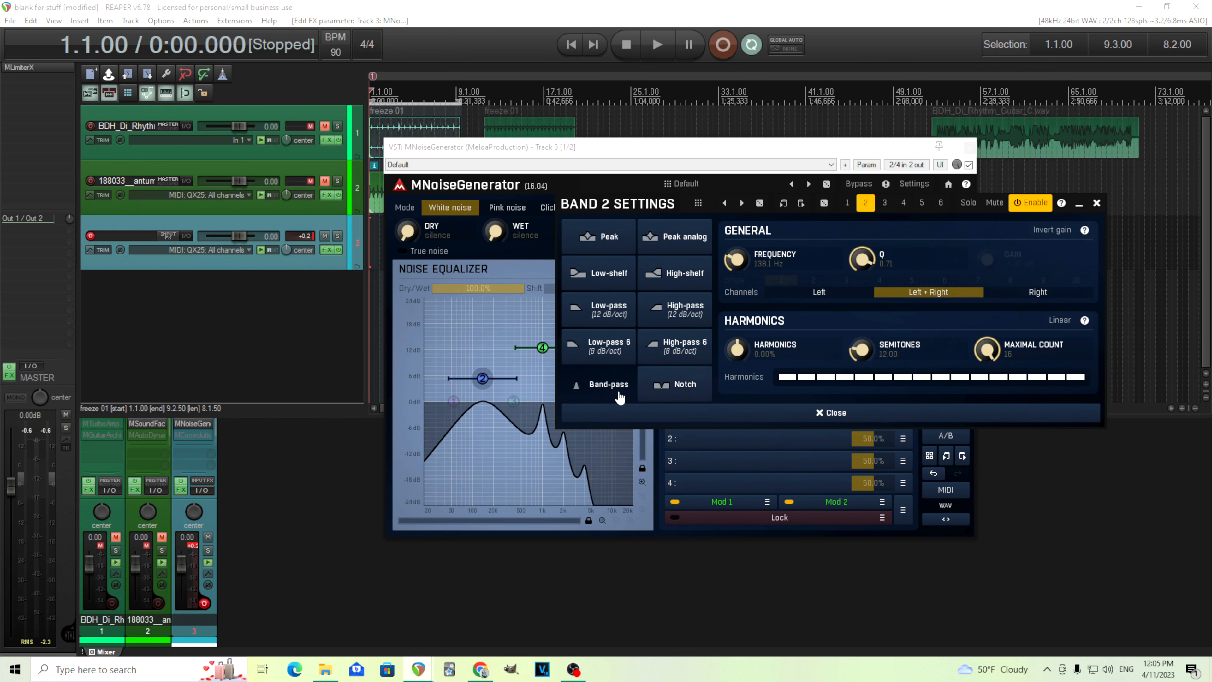
click(675, 385)
click(678, 347)
click(609, 344)
click(604, 310)
click(606, 279)
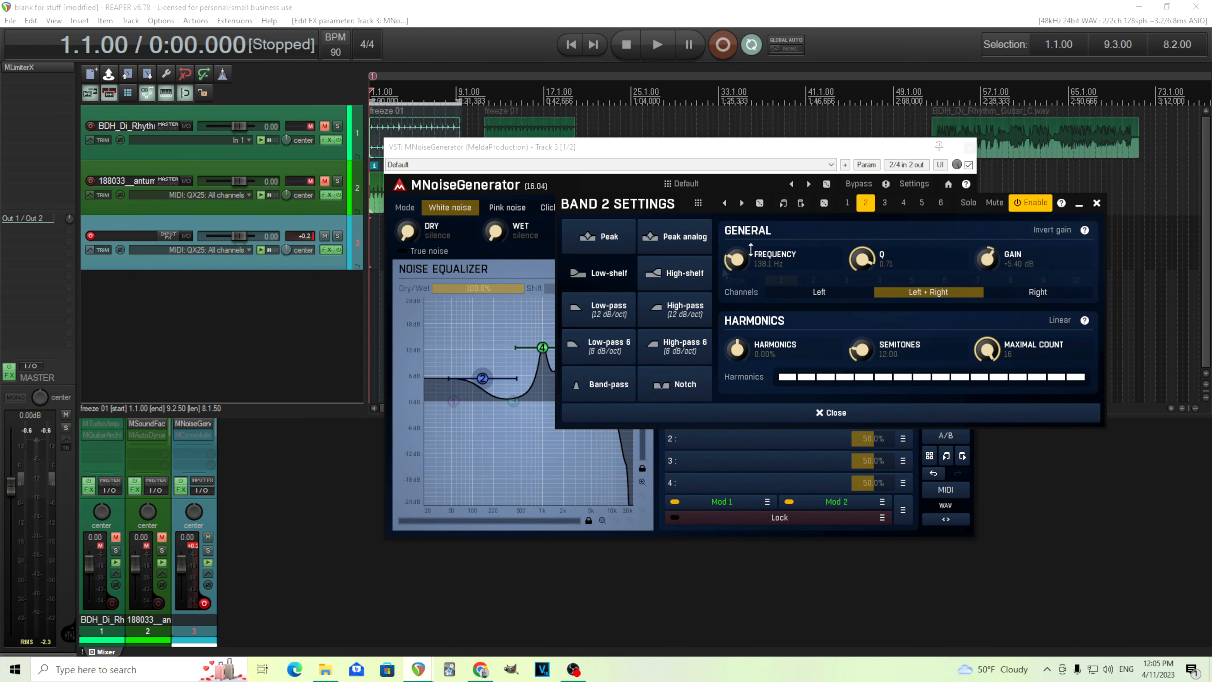
click(1042, 208)
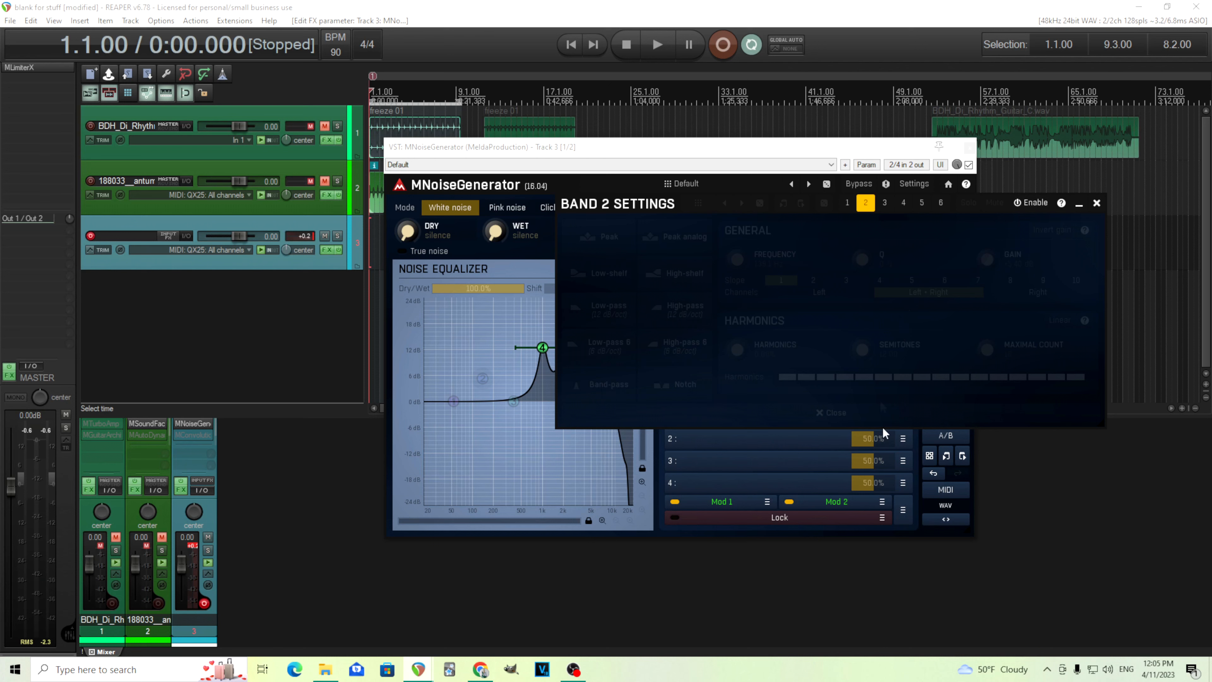
click(1097, 203)
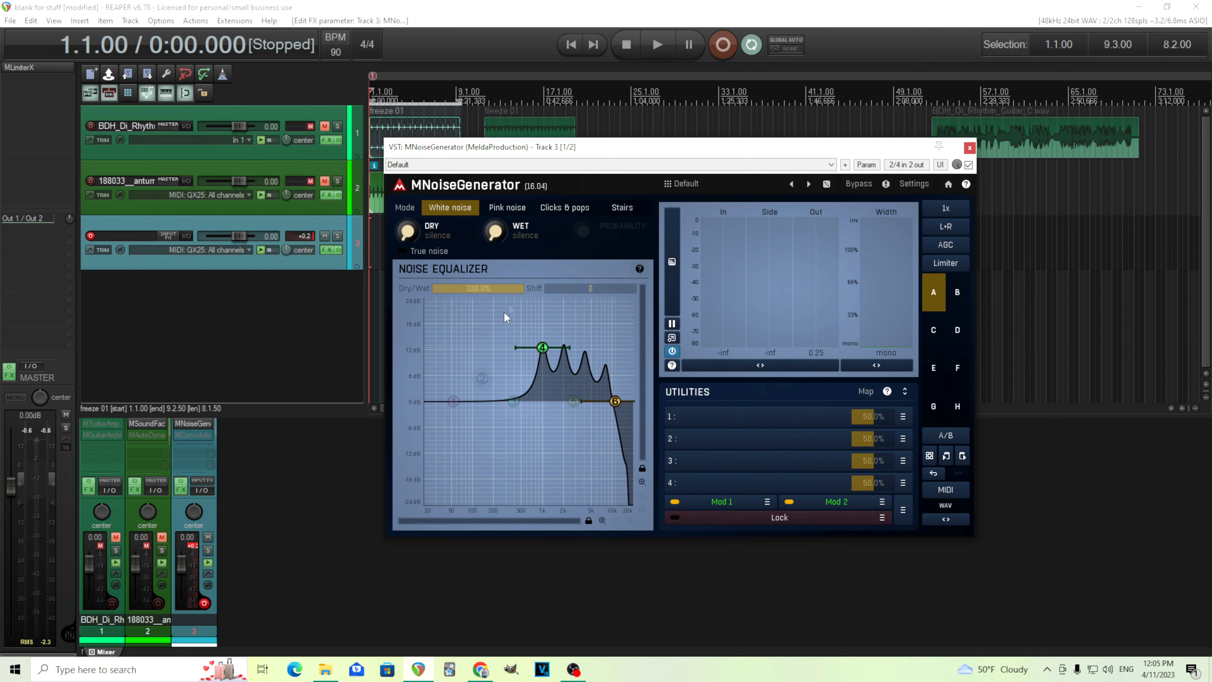
Reset MNoiseGenerator by loading the Default preset, and move the plugin window clear of the clips.
click(700, 187)
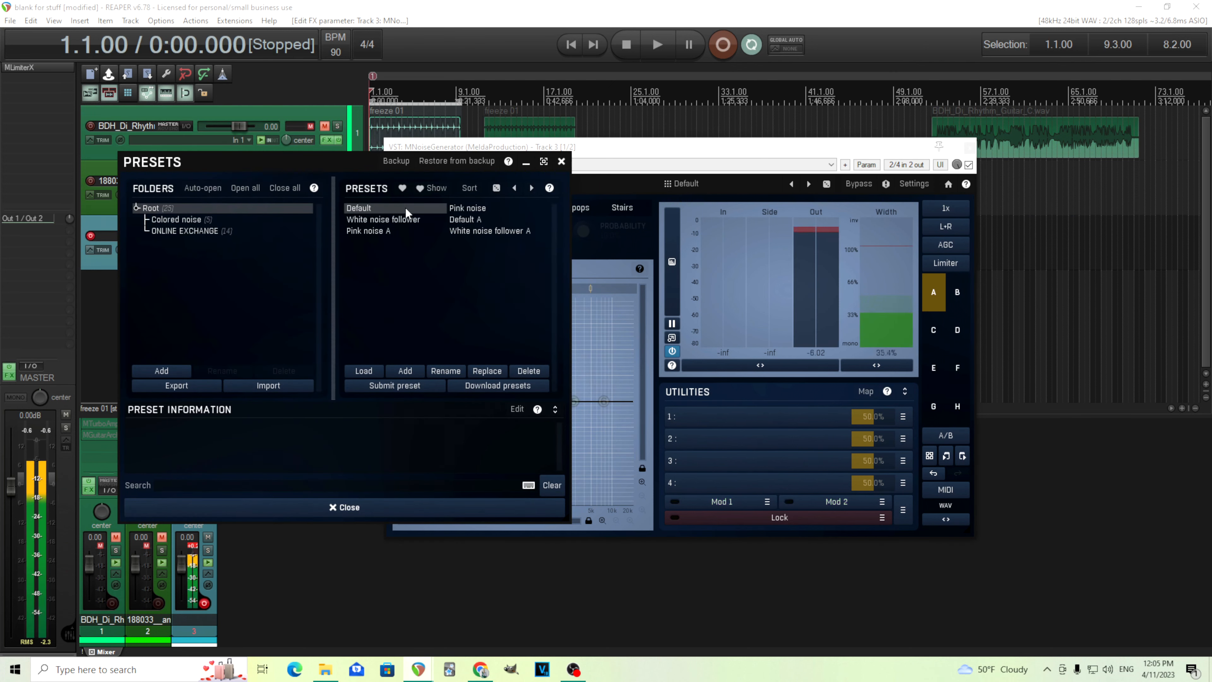
click(561, 161)
drag(480, 146, 596, 164)
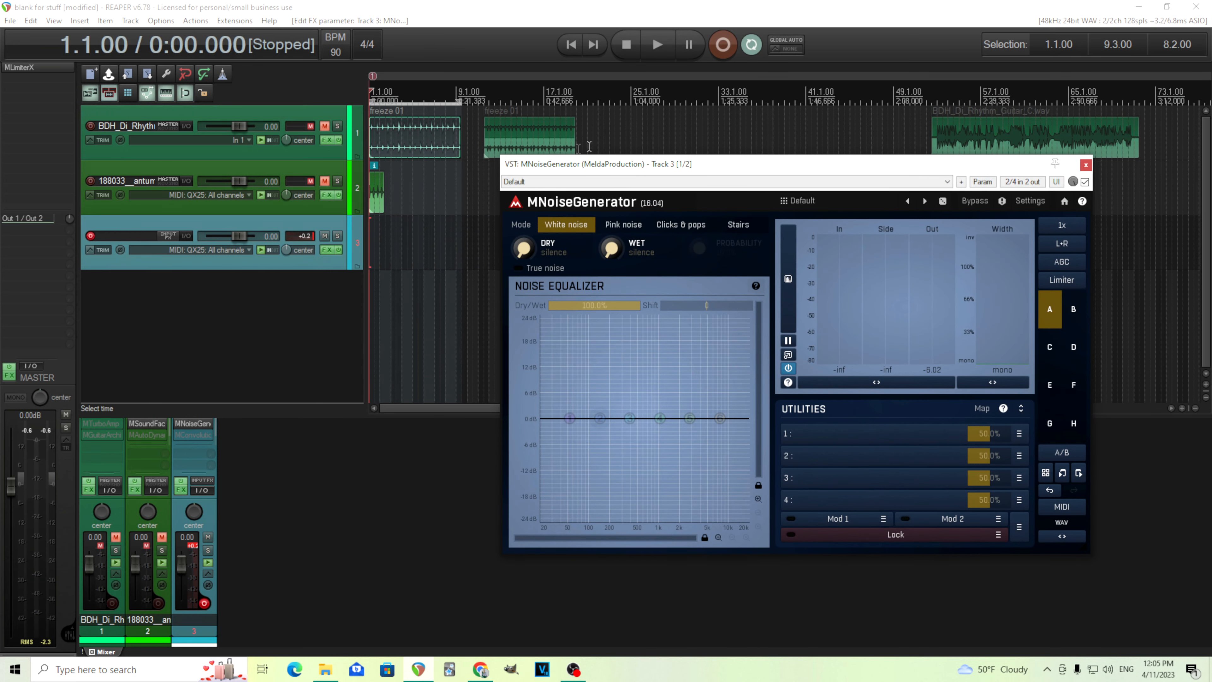
Move the first freeze 01 clip from track 1 to the start of track 3 and audition it with the plugin bypassed.
drag(407, 131, 407, 242)
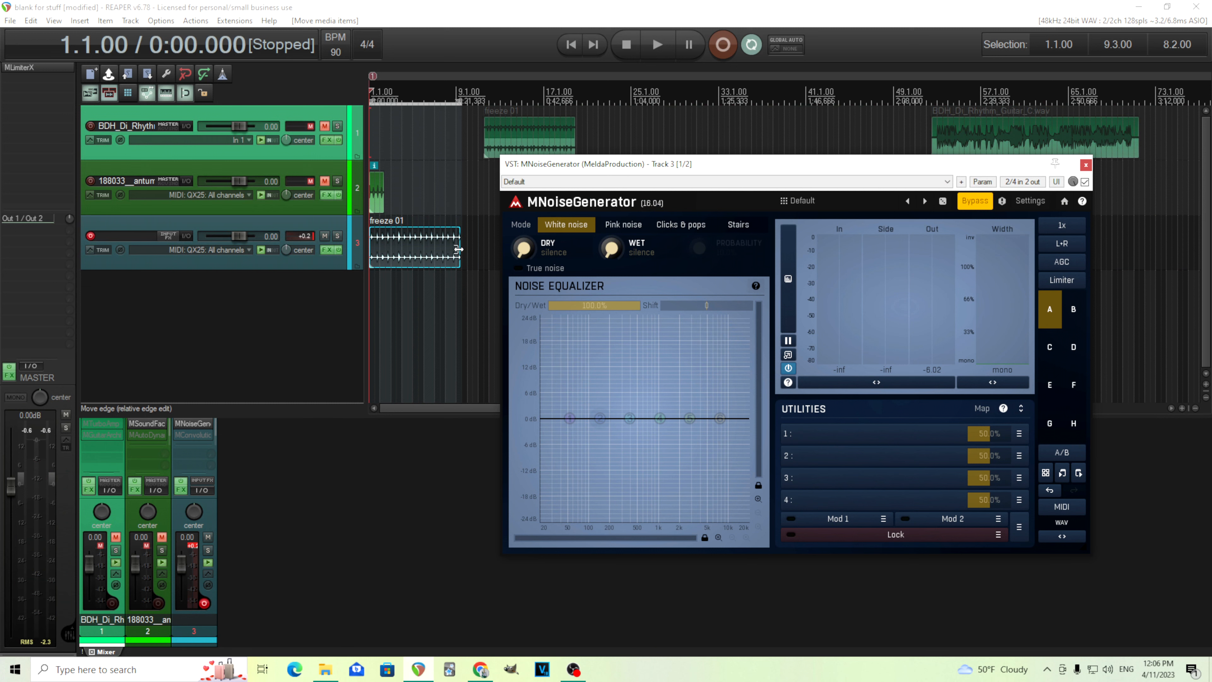
click(657, 44)
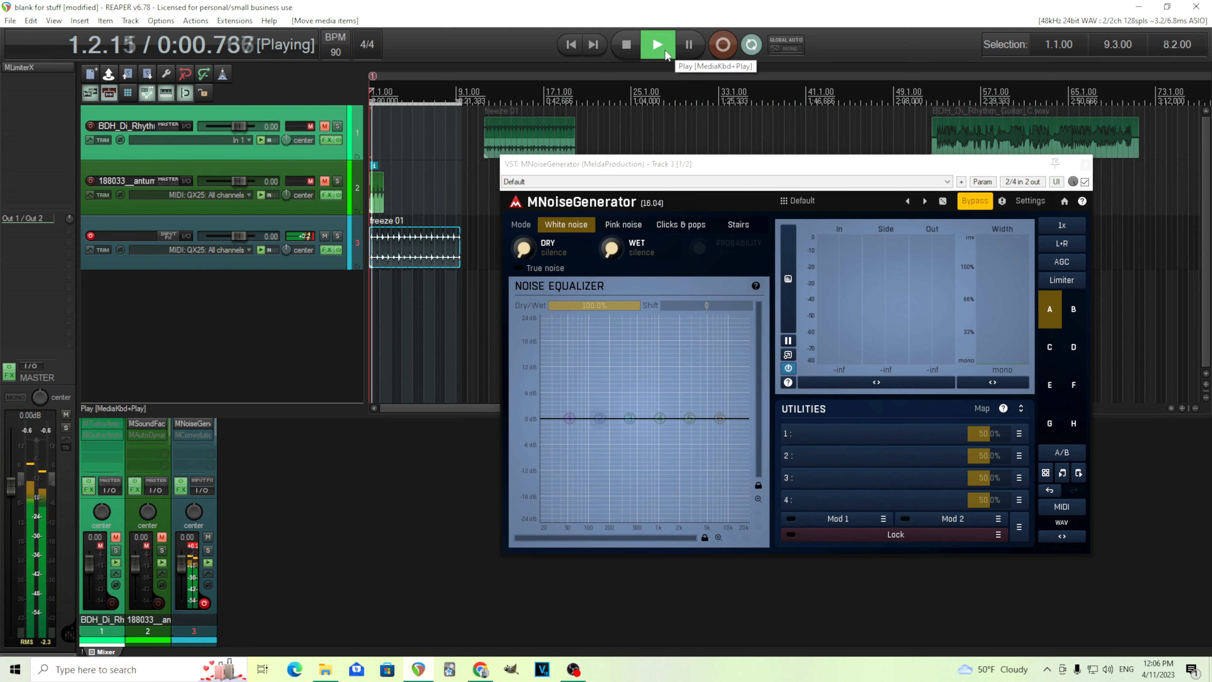
click(312, 235)
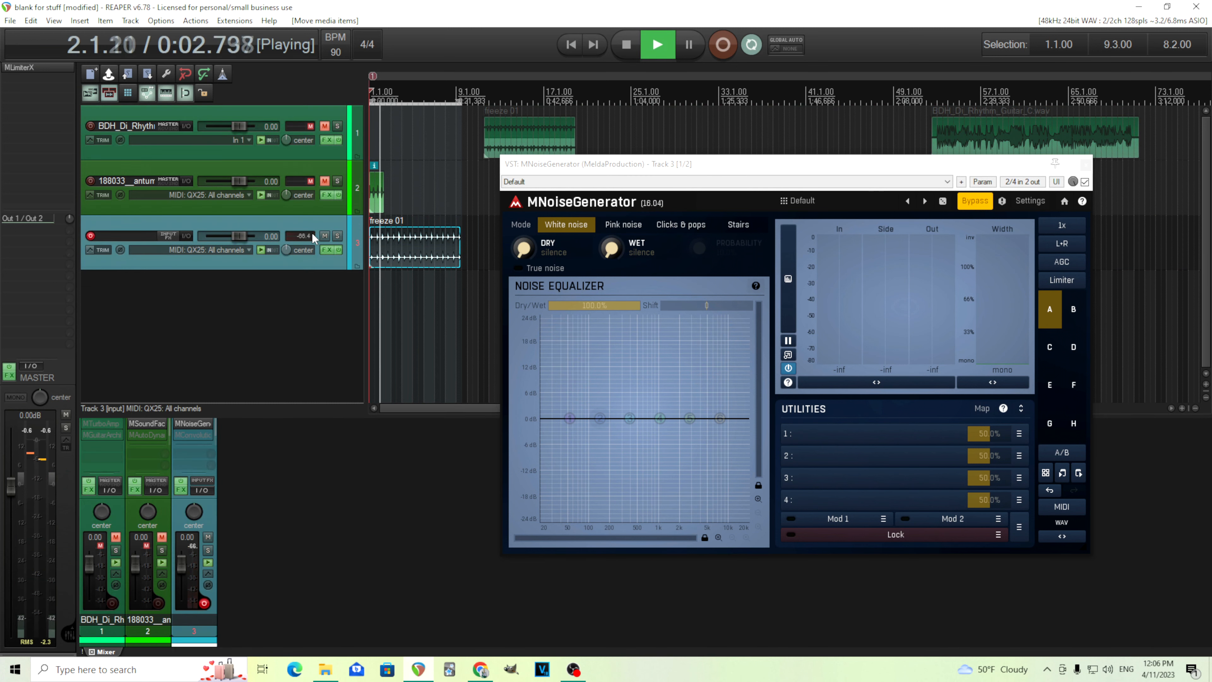
click(626, 44)
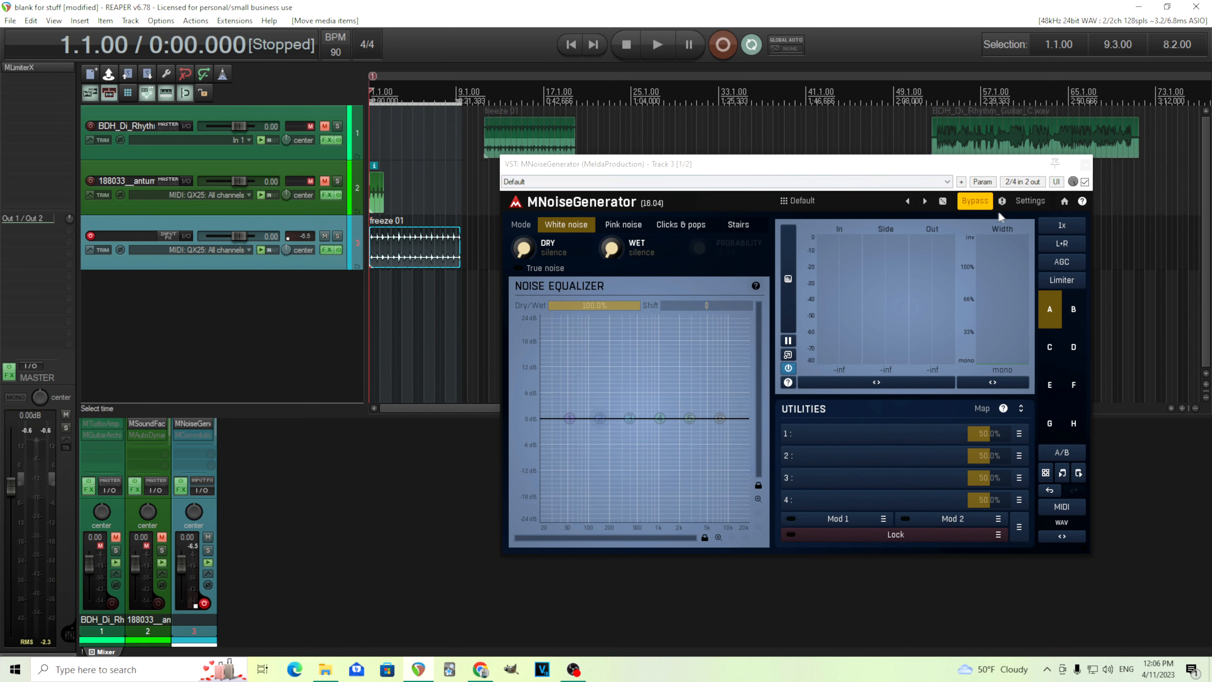
Turn off the plugin's bypass, set Dry to 0.00 dB, and play the clip to hear the dry signal.
click(985, 210)
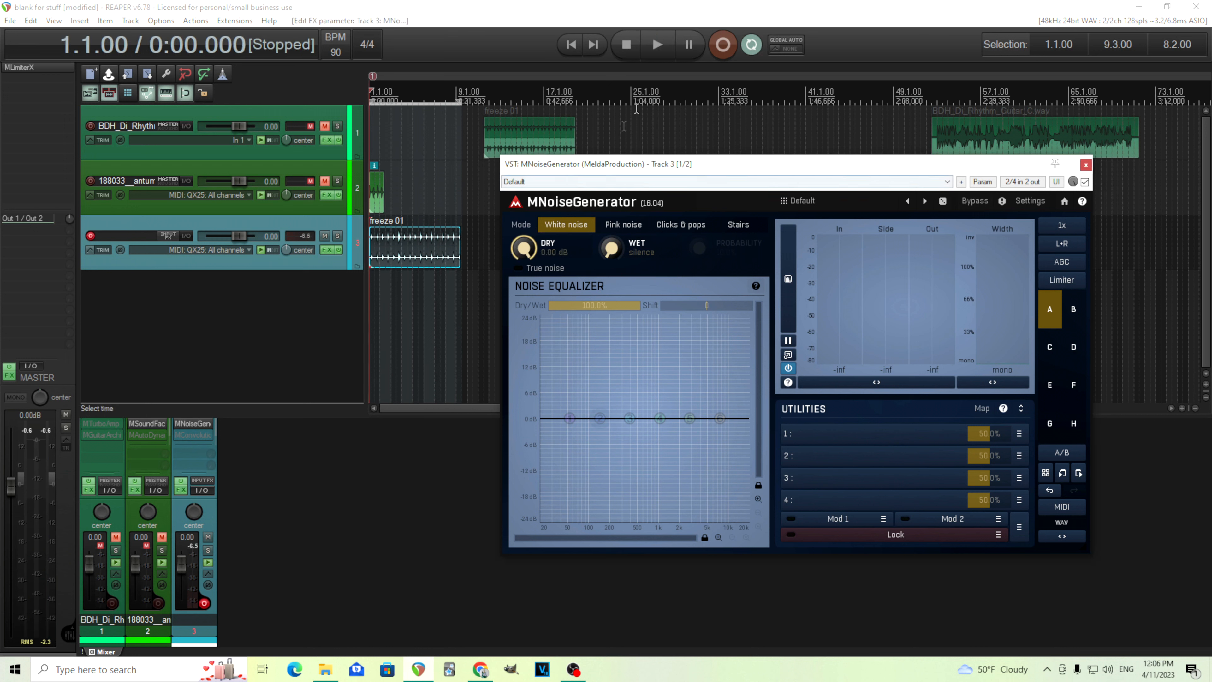
click(657, 45)
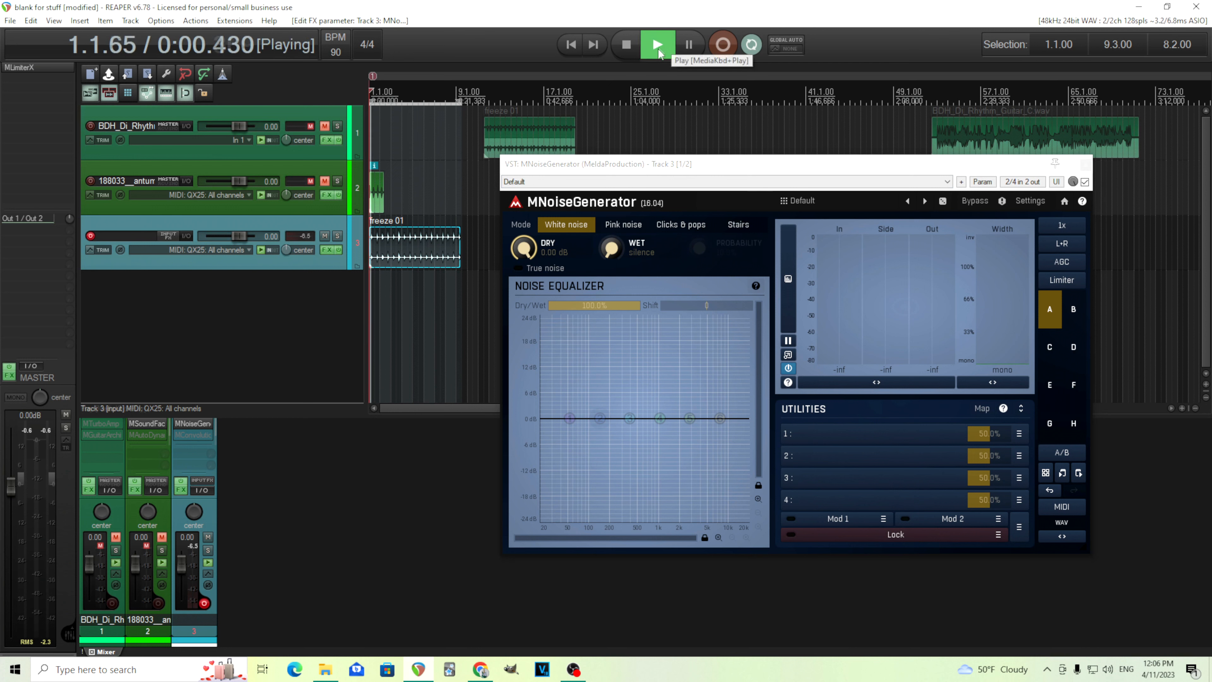
drag(522, 252, 522, 343)
drag(523, 250, 523, 162)
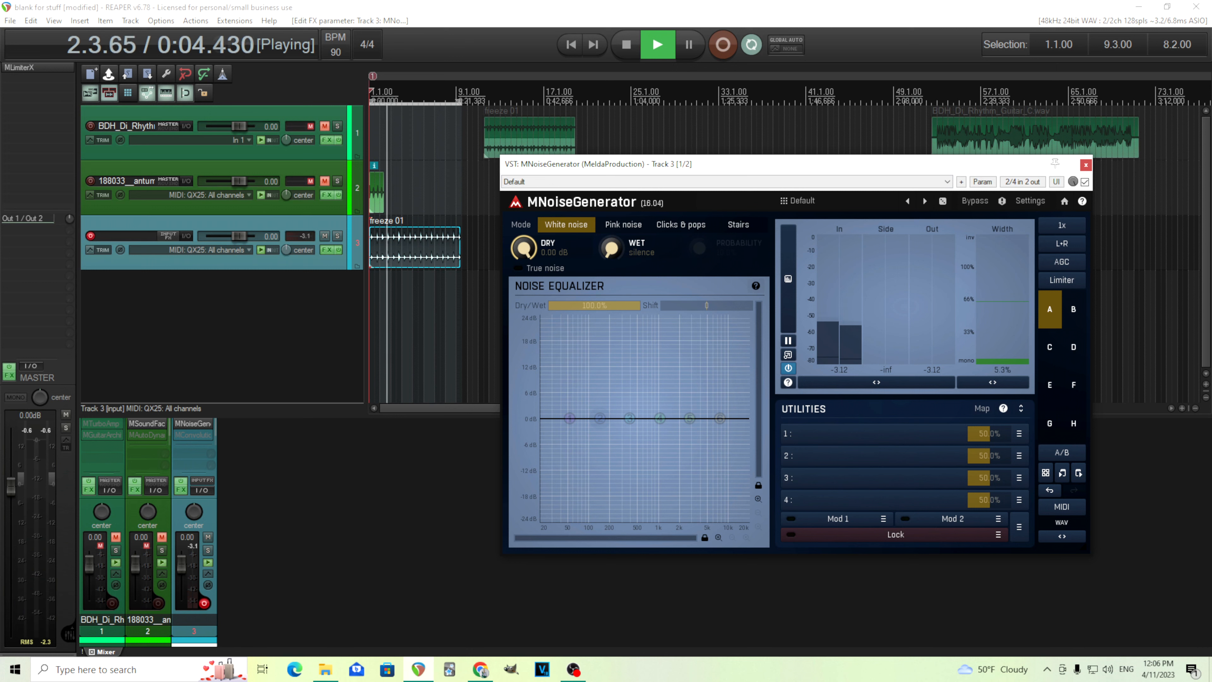
click(626, 45)
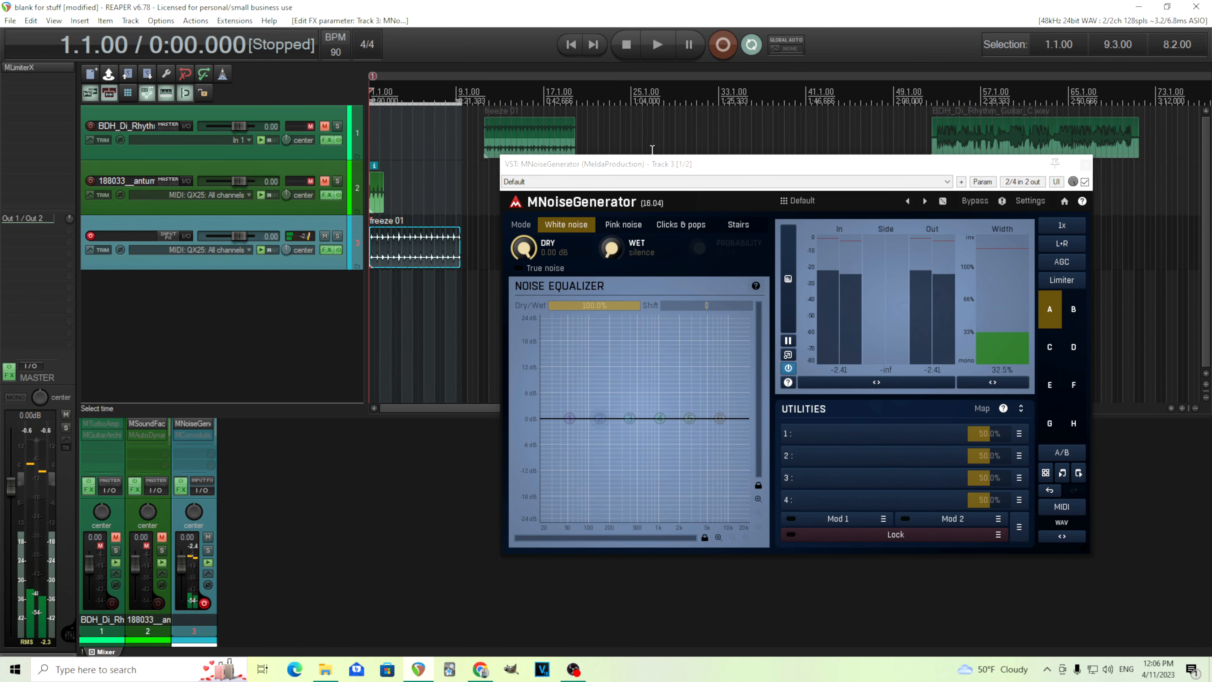
Learn Wet as the parameter of Modulator 1 and open the modulator's settings.
drag(652, 171, 628, 160)
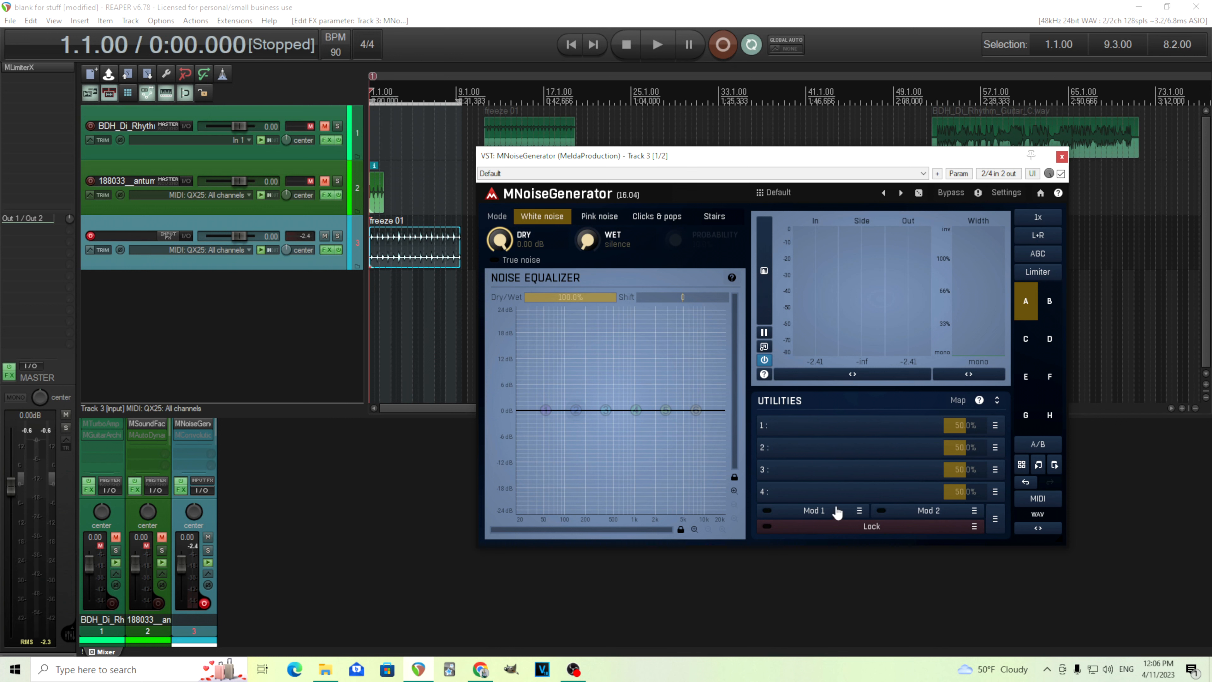
click(858, 510)
click(971, 562)
mouse_move(587, 240)
mouse_down()
mouse_move(587, 198)
mouse_move(587, 240)
mouse_up()
click(824, 513)
click(825, 512)
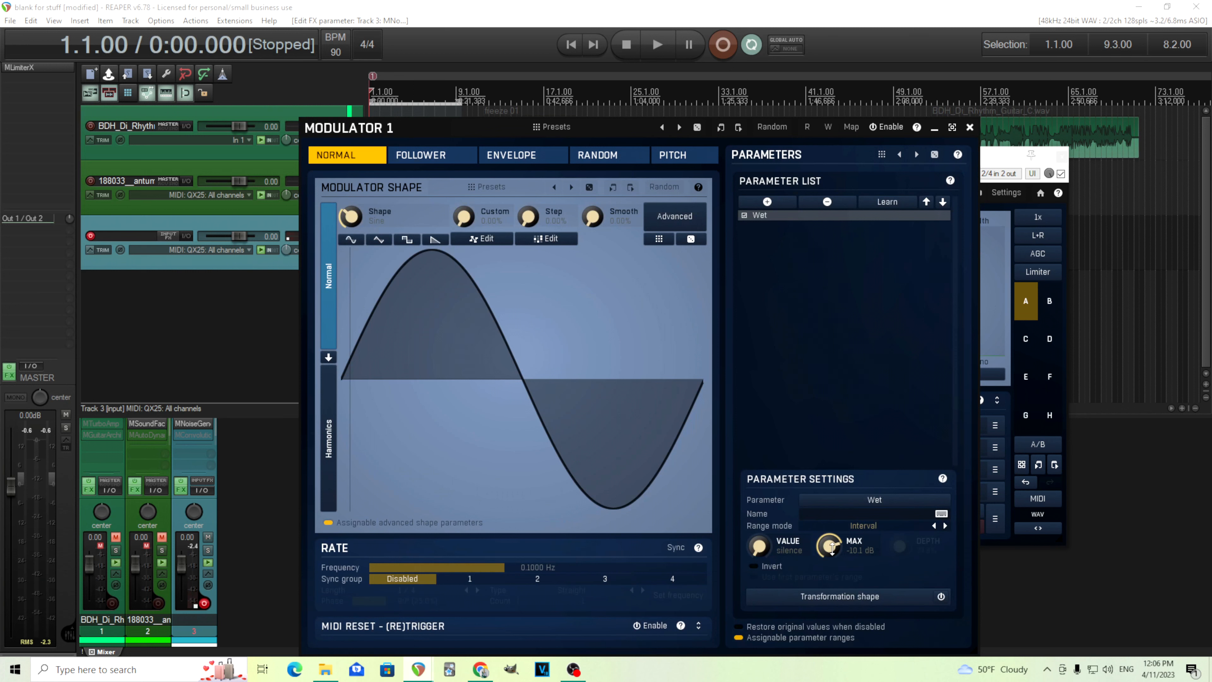
Set the Wet parameter's maximum to -12 dB and audition Modulator 1 by switching it on and off.
double_click(820, 549)
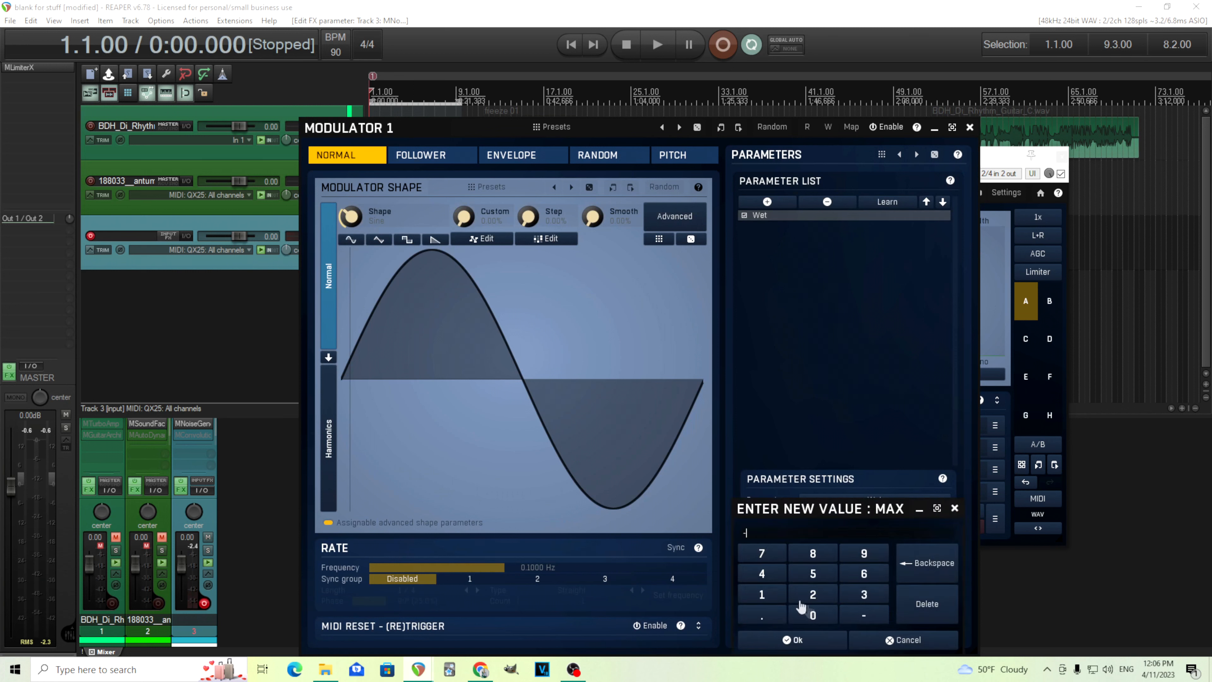
click(818, 647)
drag(352, 130, 476, 126)
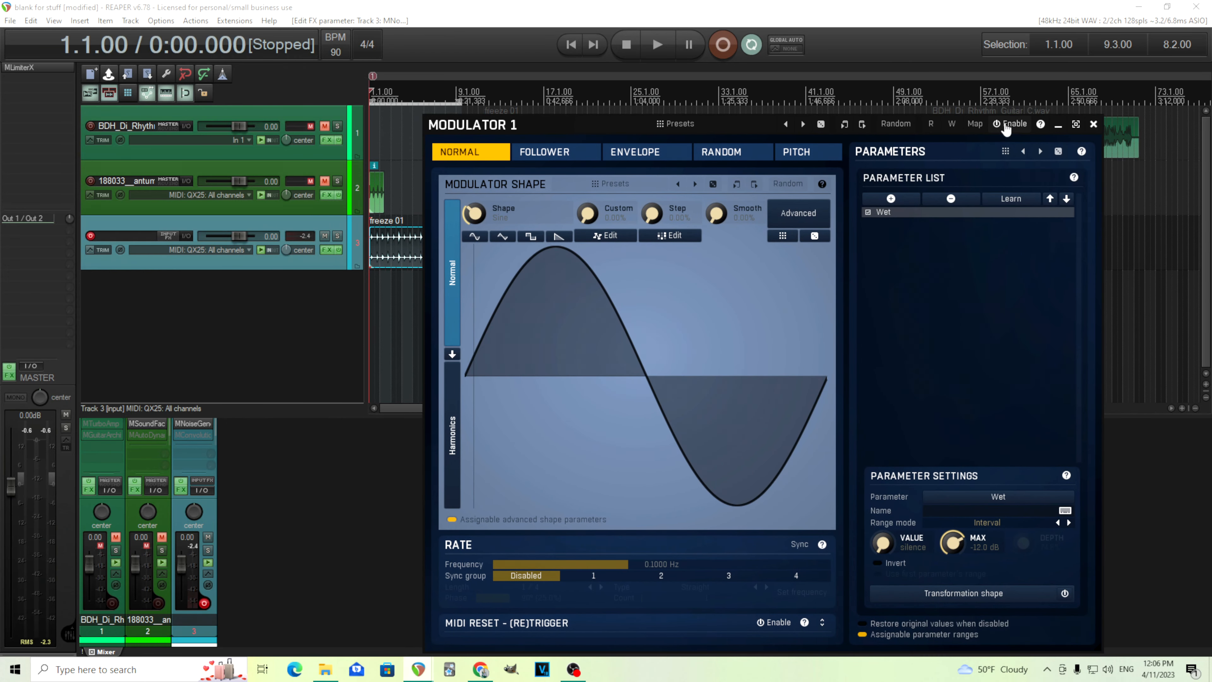
click(1010, 128)
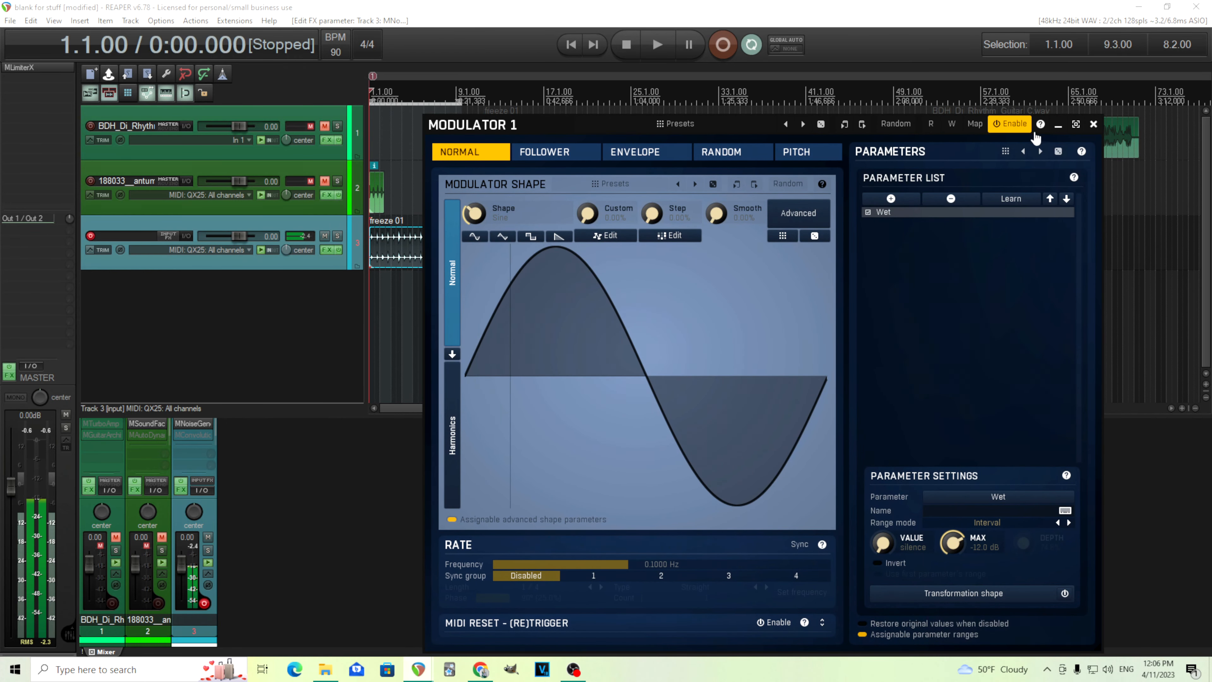
click(1023, 130)
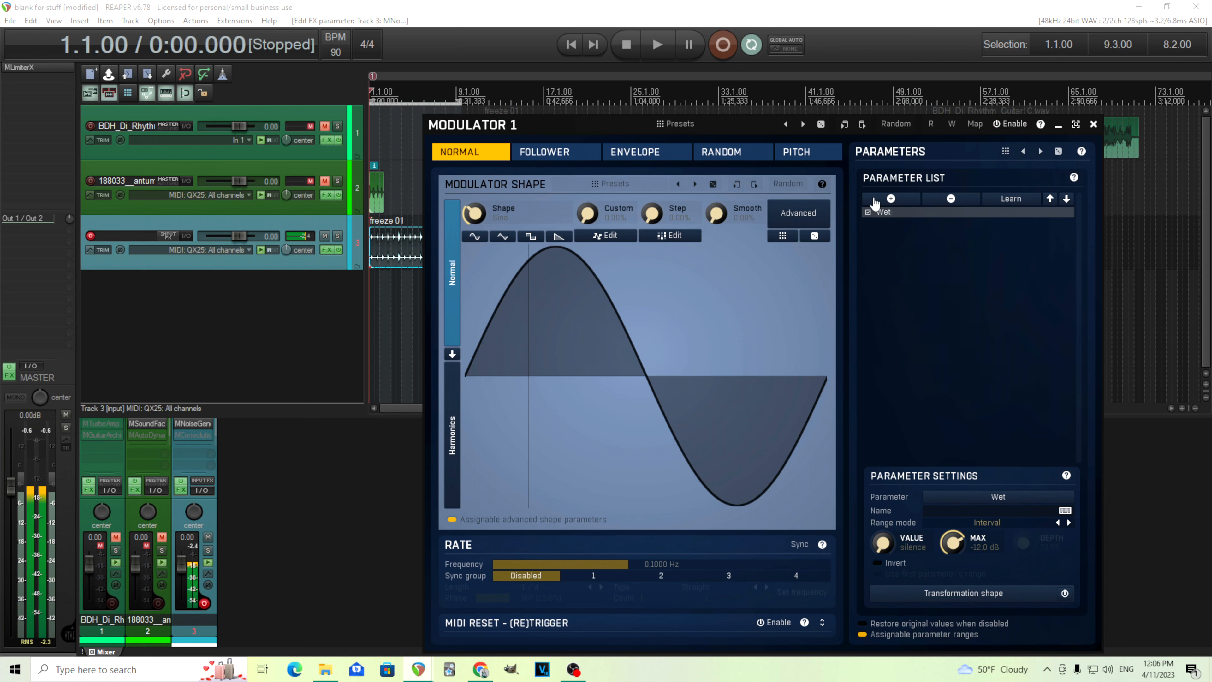
Switch Modulator 1 to Follower mode, lower Level Max to about -11 dB, set RMS length to 0 ms and disable Projection.
drag(527, 128, 572, 110)
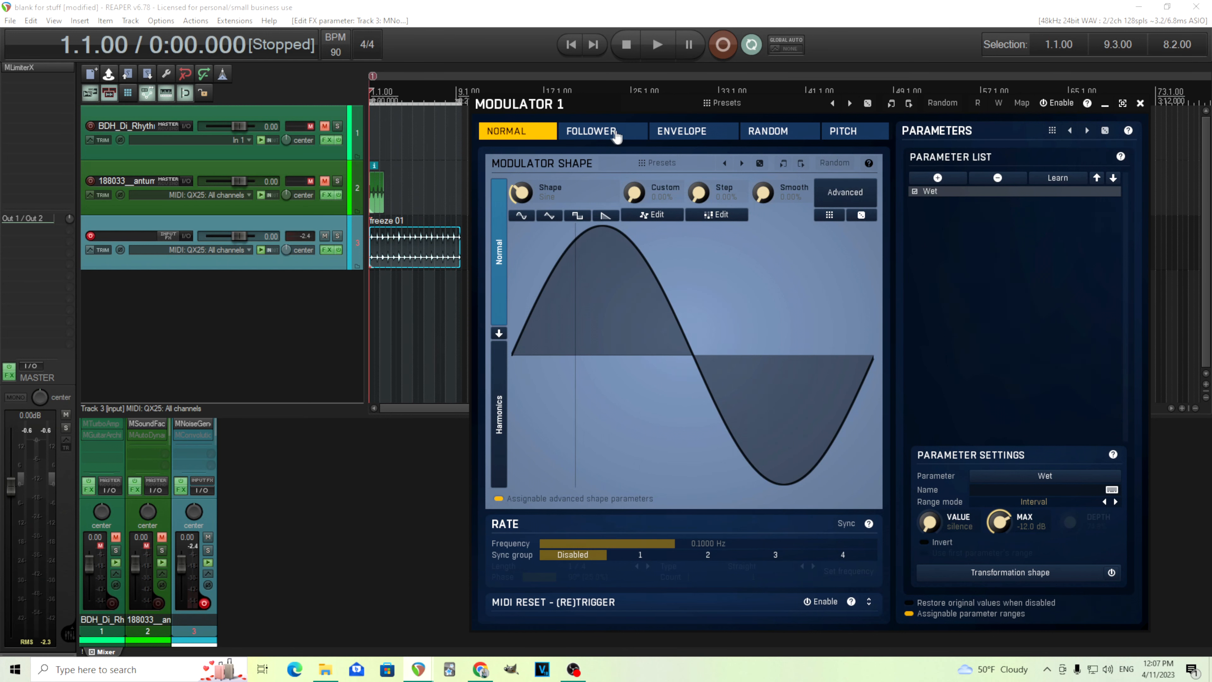
click(615, 134)
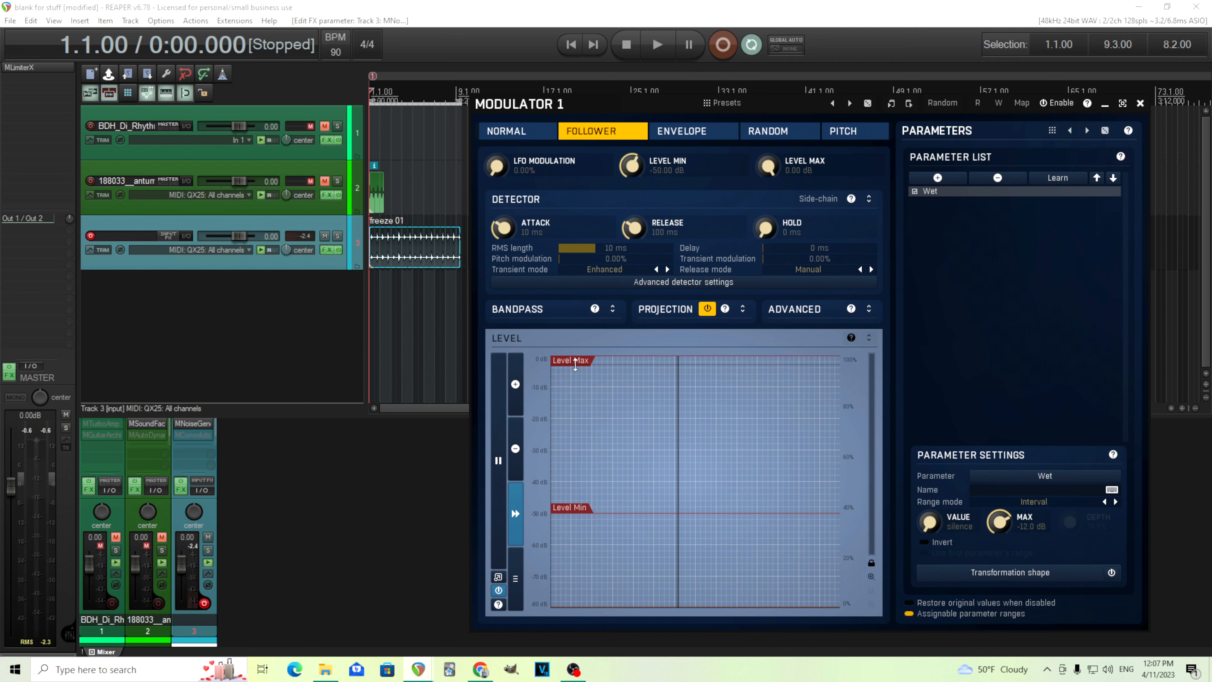
drag(575, 361, 589, 395)
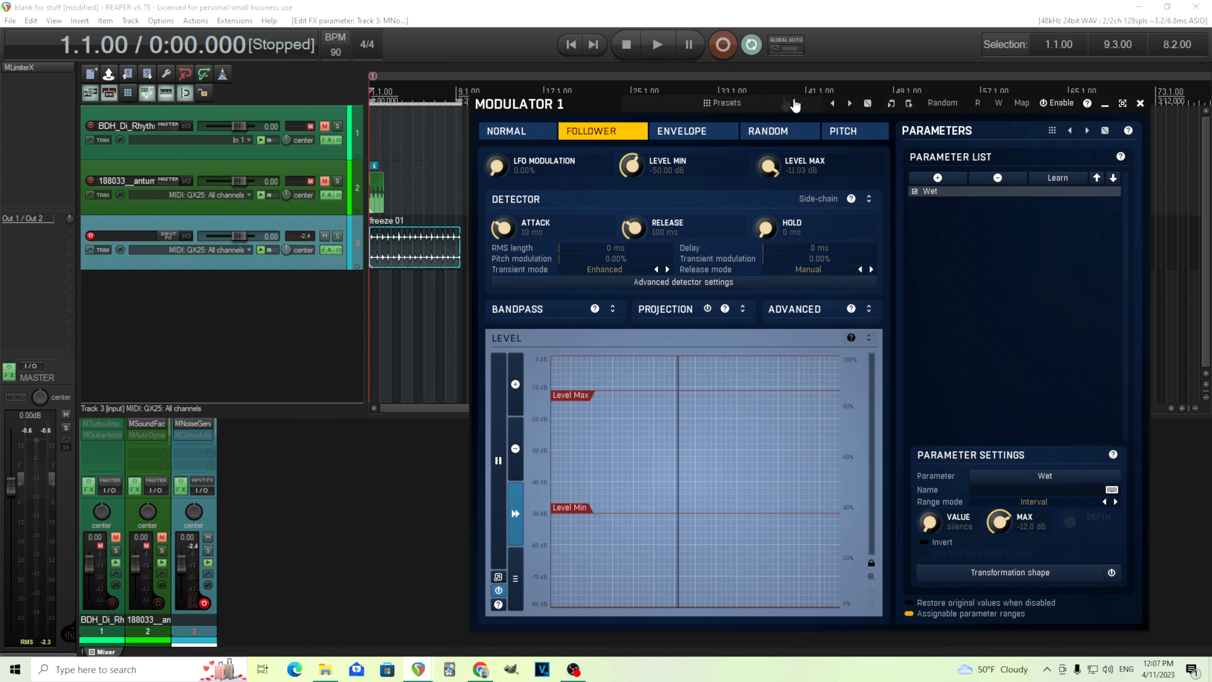
Enable Modulator 1 and, during playback, adjust the follower's Level Min to about -39.7 dB and Level Max to about -13.2 dB.
click(1045, 107)
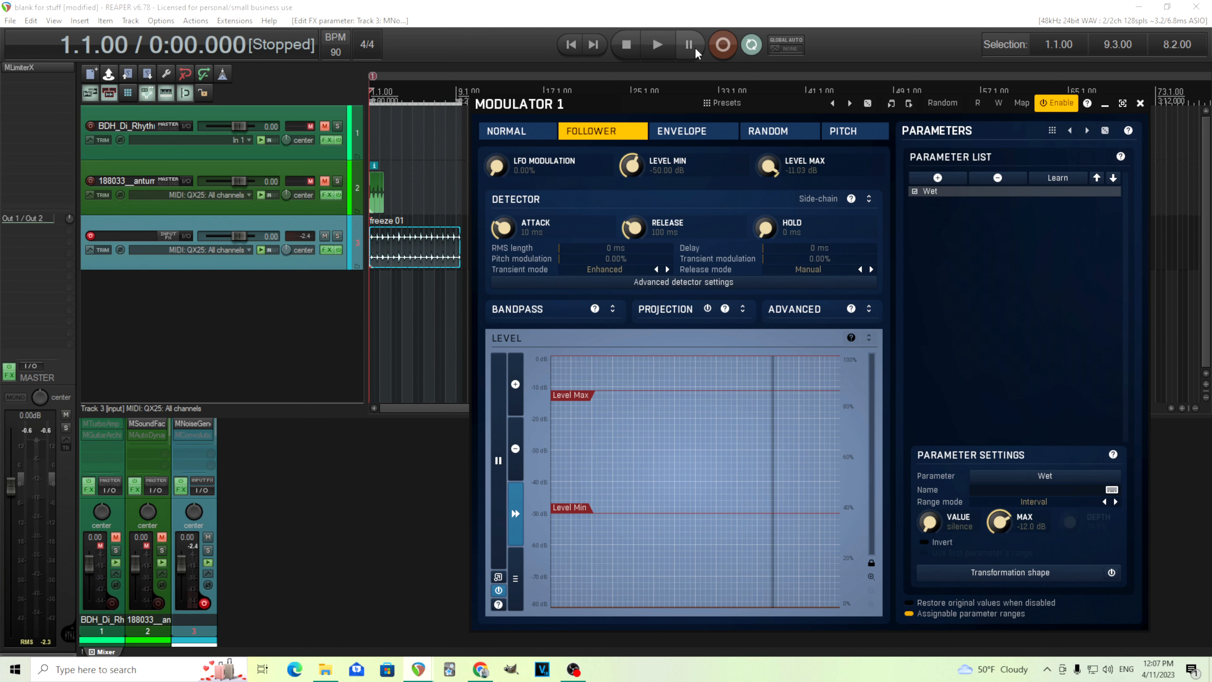
click(667, 46)
drag(583, 395, 585, 397)
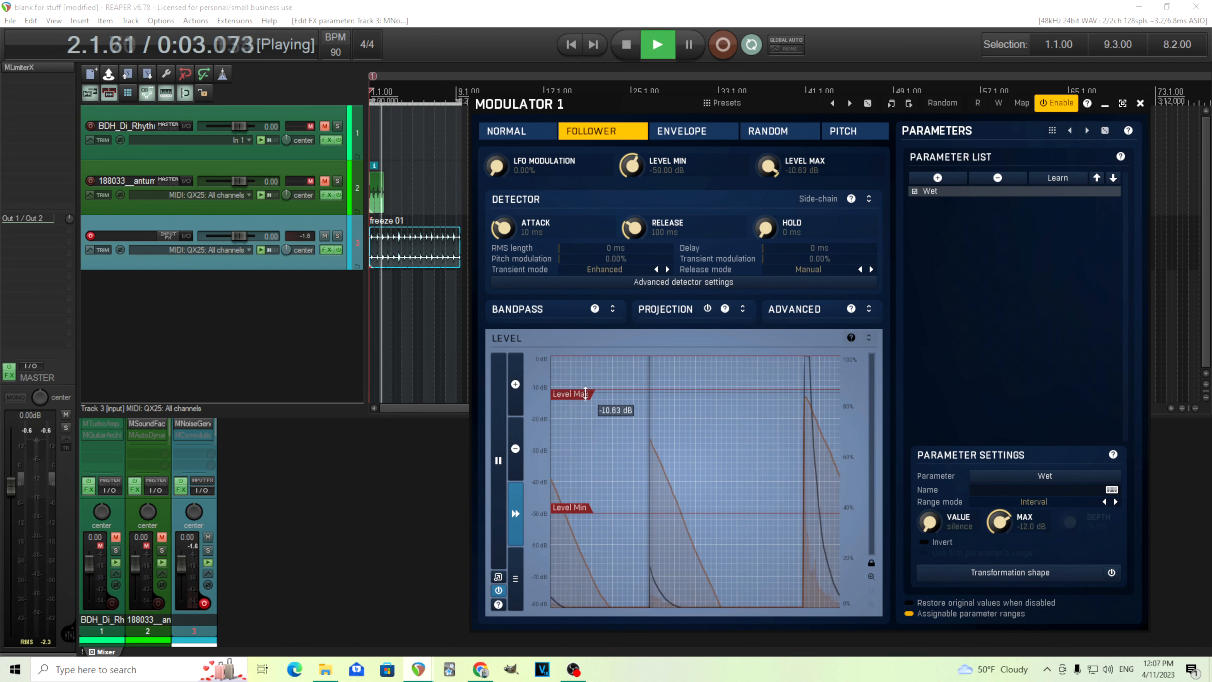
drag(588, 509, 587, 480)
drag(575, 400, 576, 406)
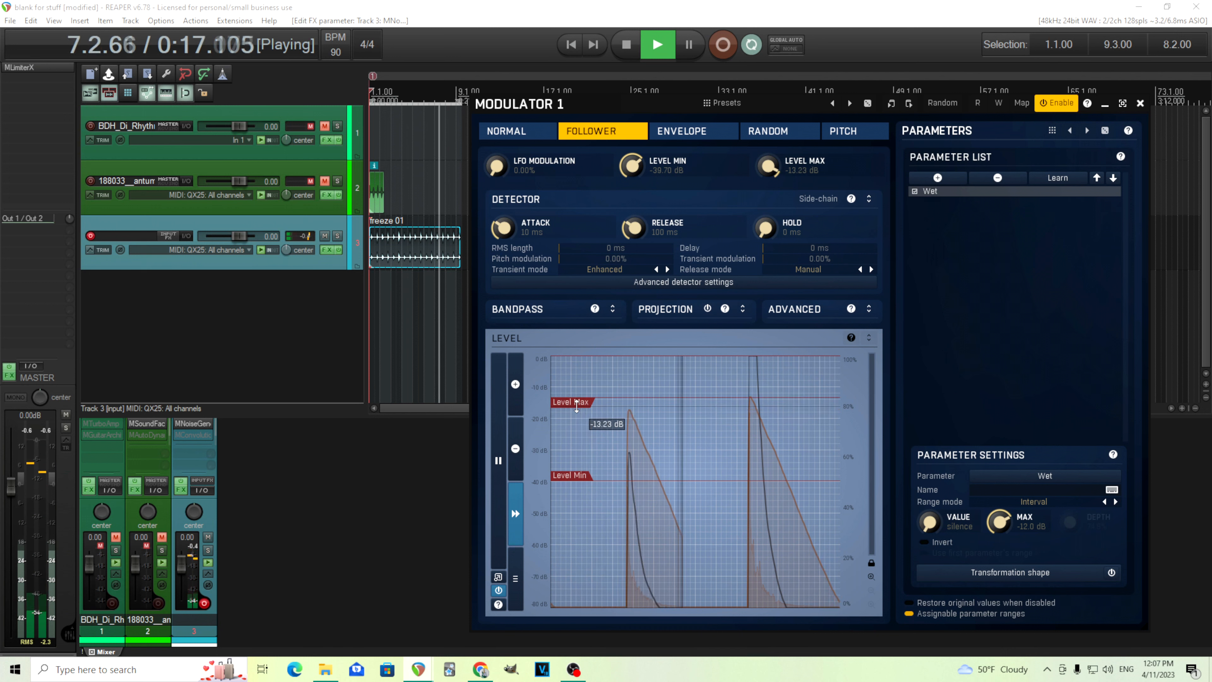
During playback, set the follower's attack to 0.017 ms, release to 105 ms, delay to 3.8 ms and Level Max to about -9.6 dB.
drag(501, 229, 501, 279)
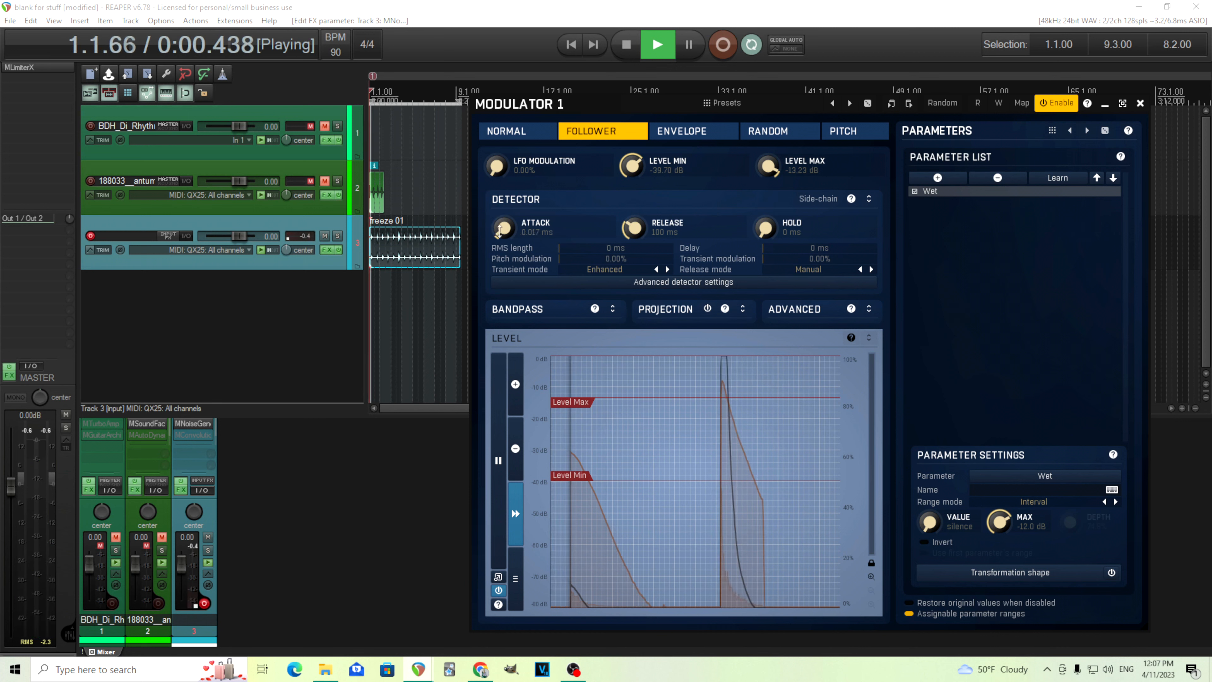
mouse_move(634, 229)
mouse_down()
mouse_move(634, 200)
mouse_move(637, 228)
mouse_up()
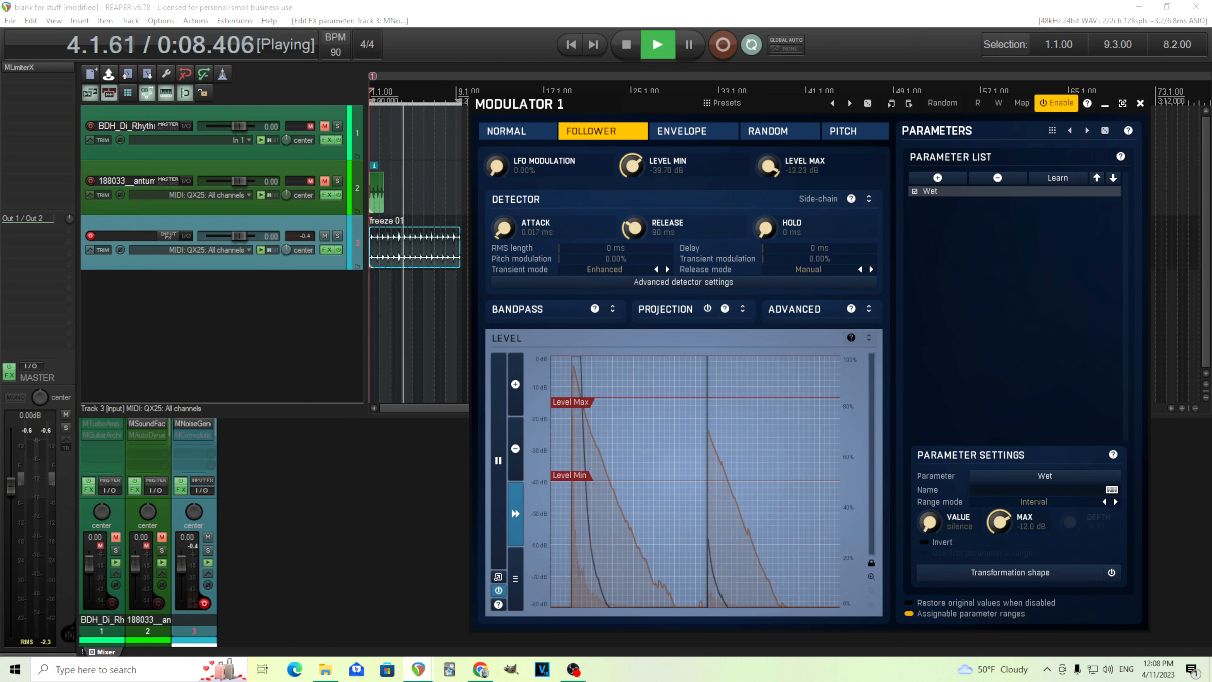
mouse_move(765, 249)
mouse_down()
mouse_move(813, 249)
mouse_move(779, 249)
mouse_up()
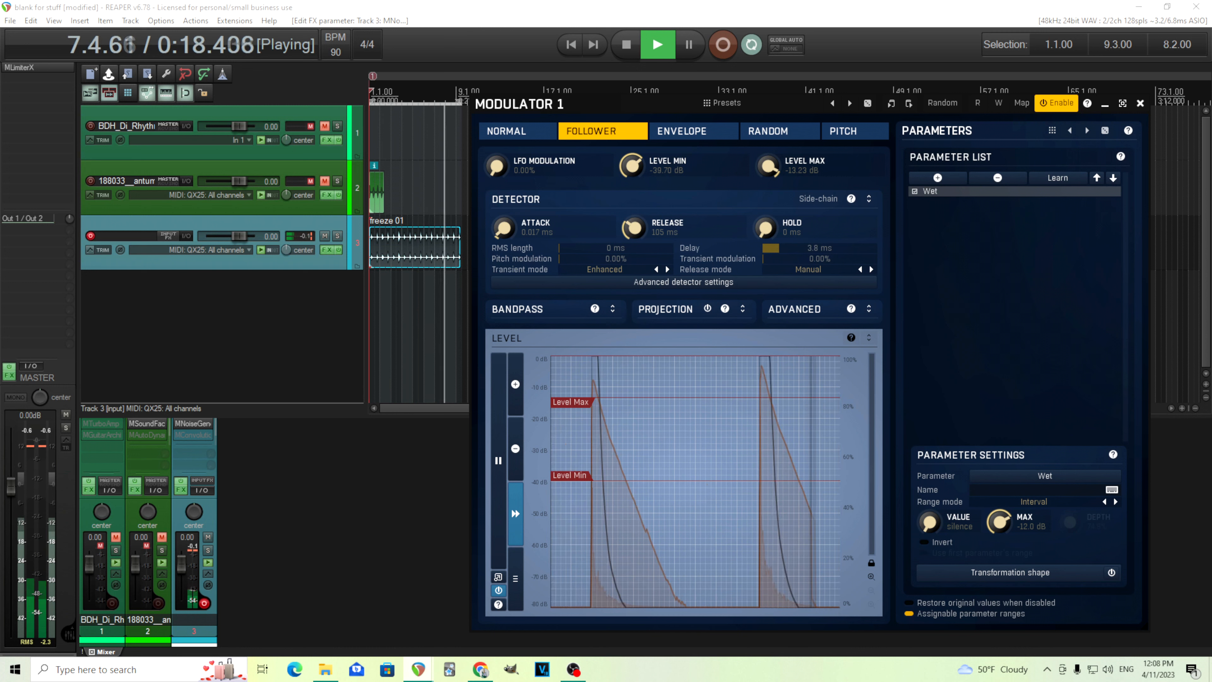
drag(568, 403, 568, 397)
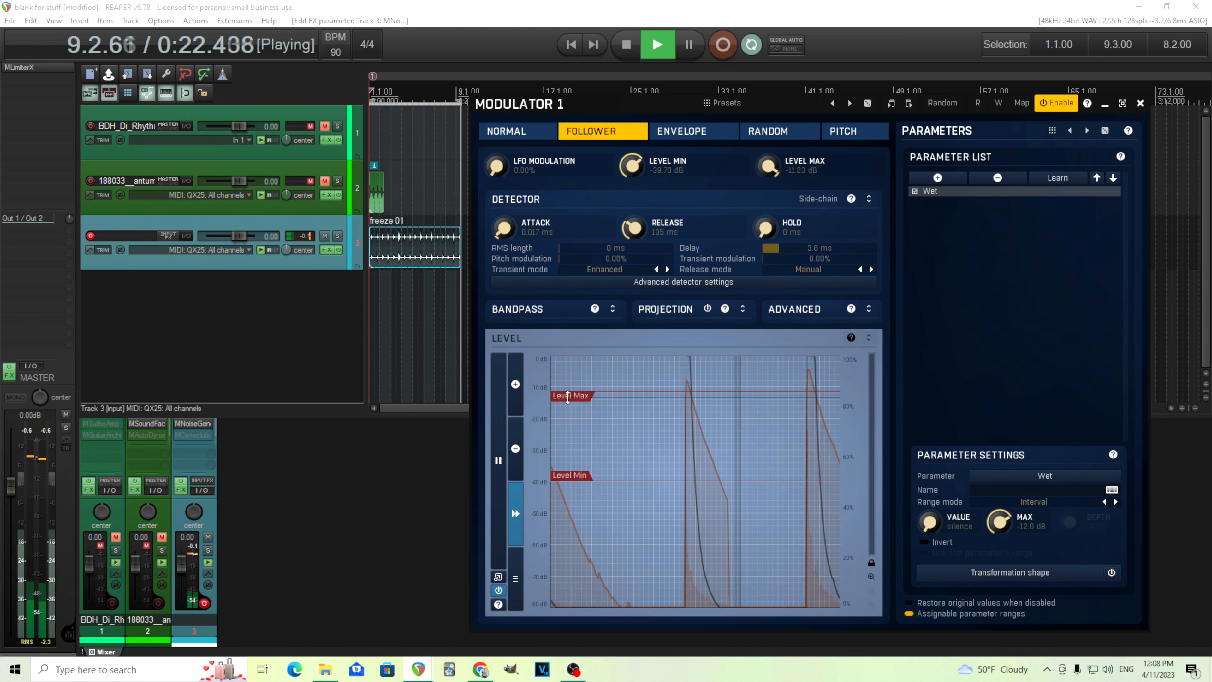
drag(568, 397, 569, 392)
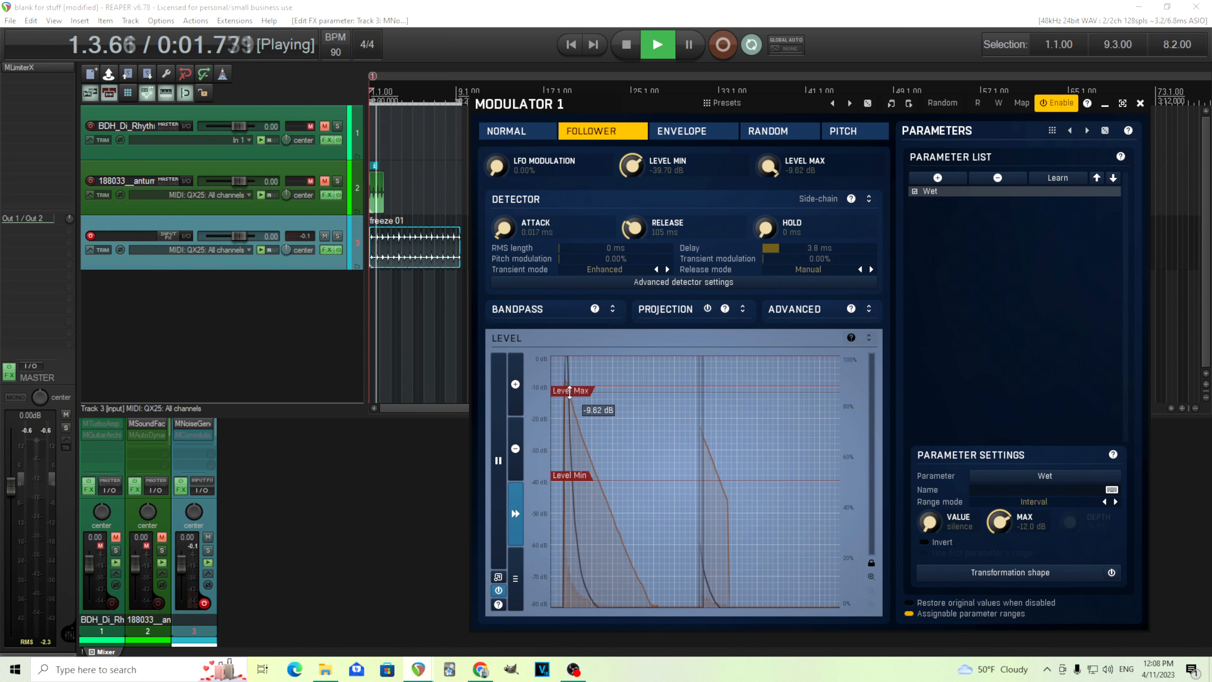
click(628, 55)
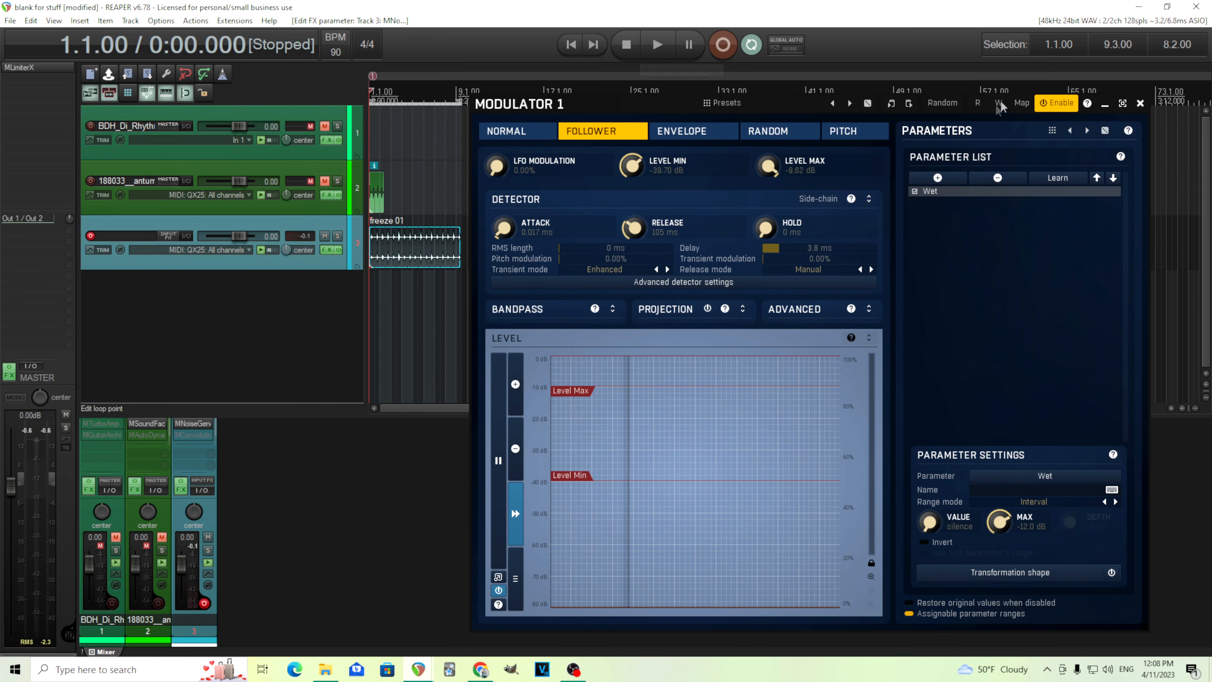
Audition the drum loop with Modulator 1's settings closed, and set the follower's delay back to 0 ms.
click(1140, 103)
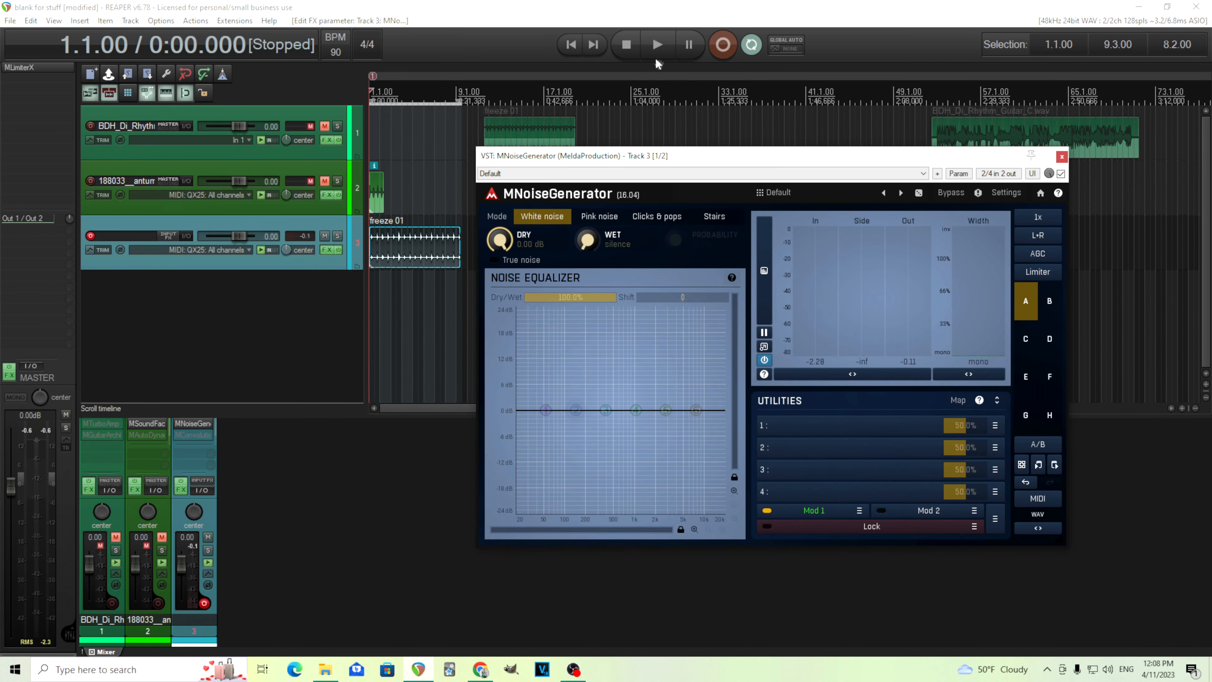
click(654, 47)
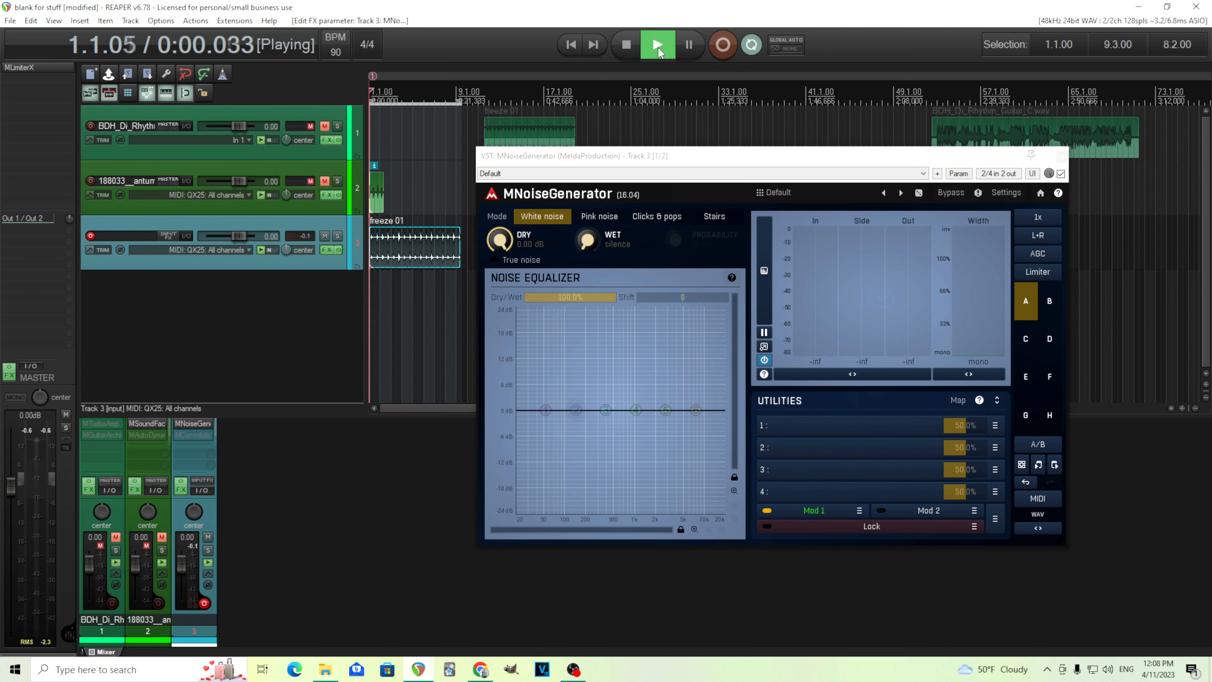
click(634, 44)
click(813, 509)
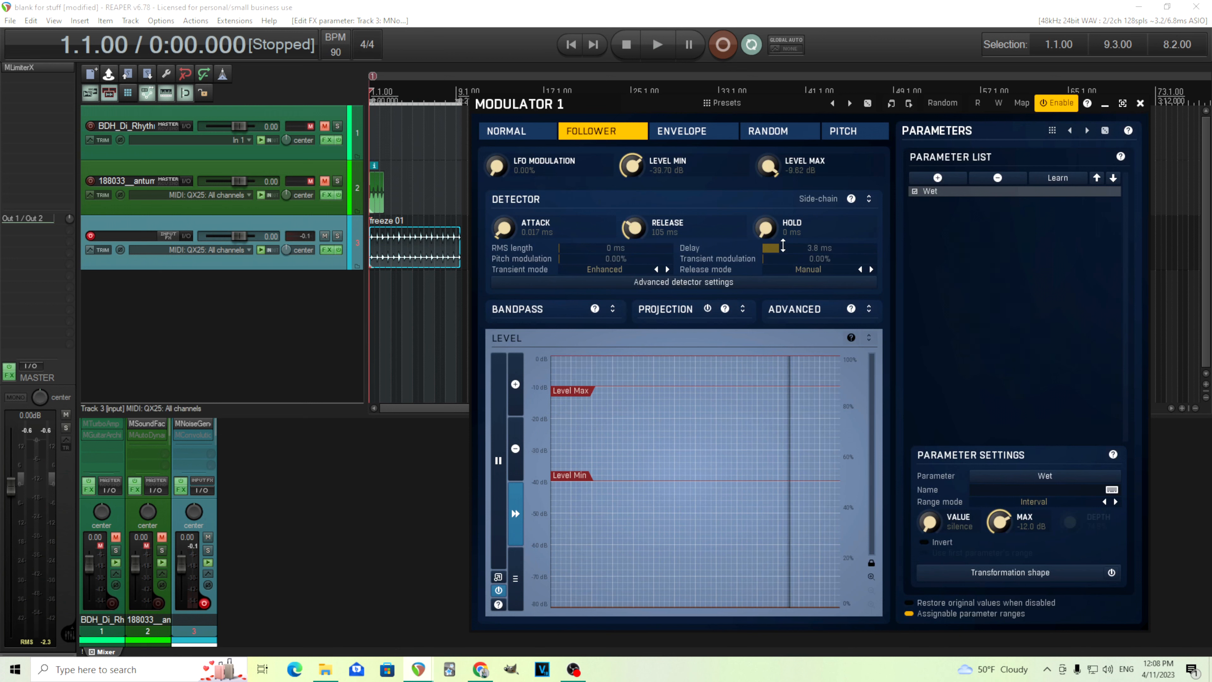
drag(783, 245, 765, 245)
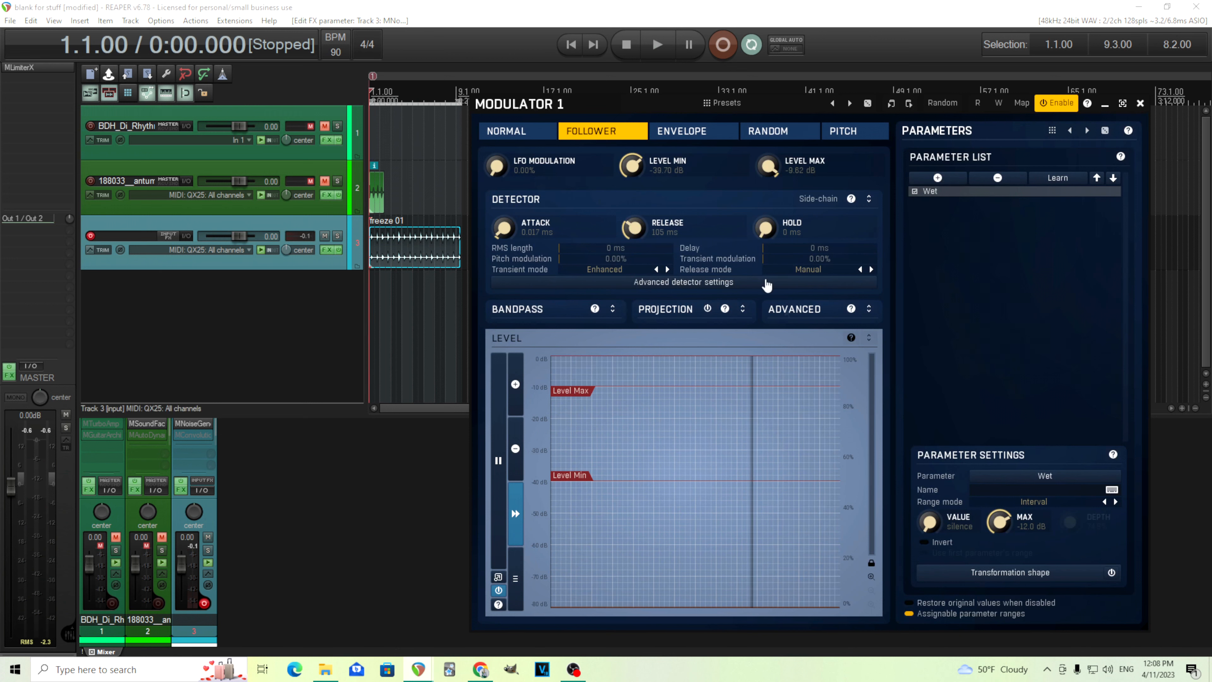
Shrink the Modulator 1 window and arrange it side by side with the MNoiseGenerator window.
drag(534, 110, 143, 113)
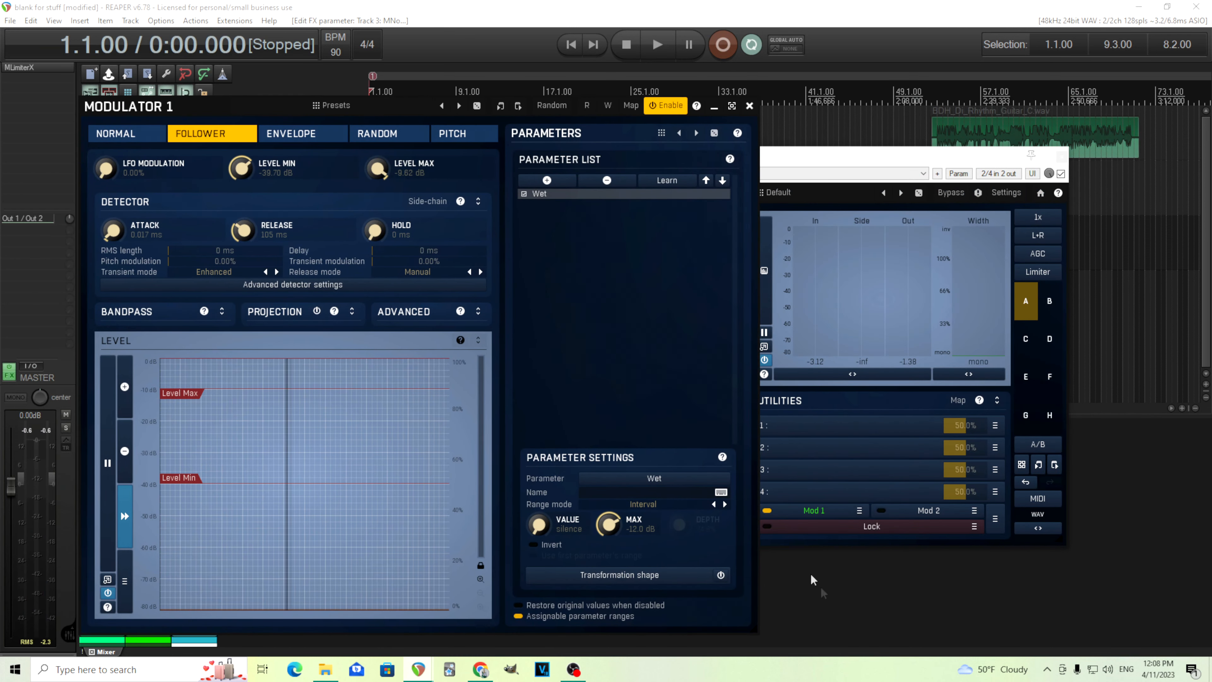
drag(755, 632, 707, 531)
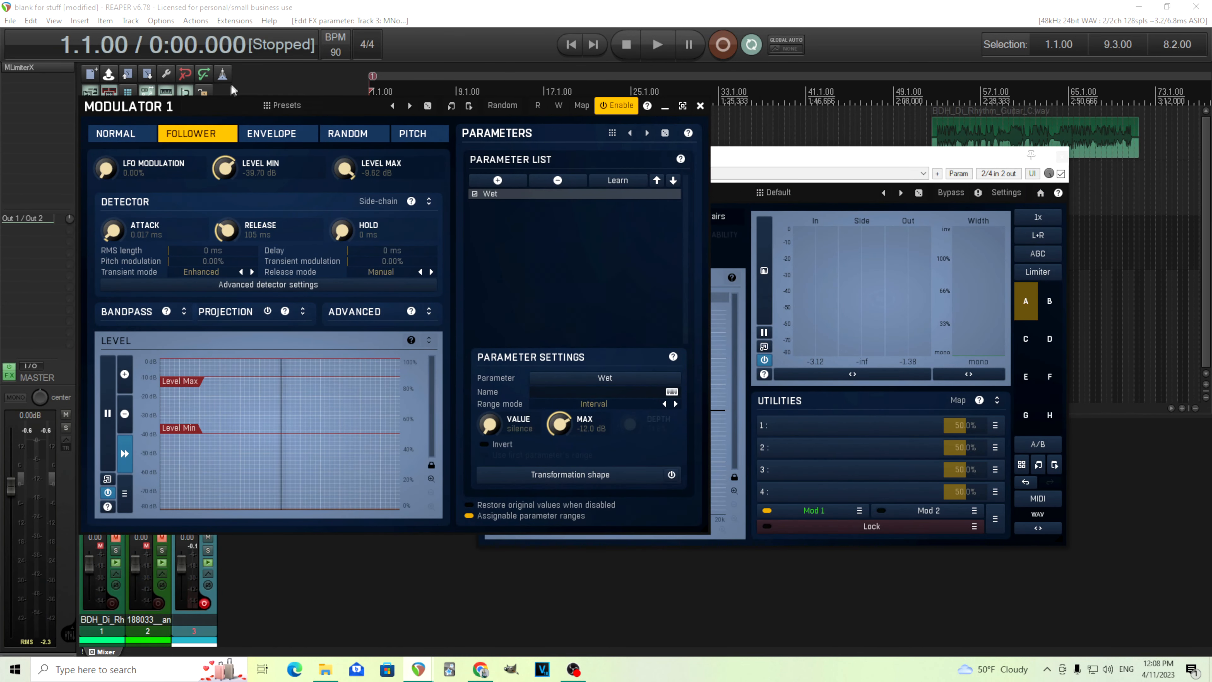
drag(232, 106, 803, 128)
drag(516, 161, 241, 162)
drag(724, 130, 666, 135)
During playback, set the Wet maximum to -16.6 dB, the follower's release to 81 ms and its attack to 0.27 ms.
key(space)
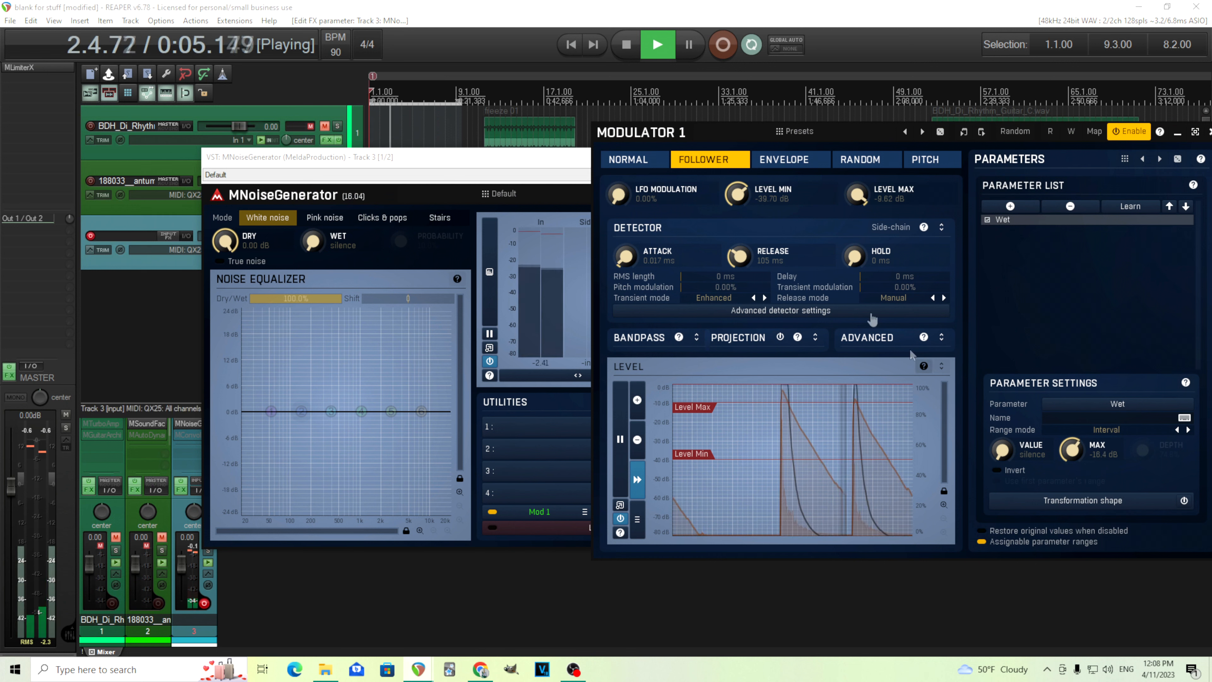
drag(739, 257, 739, 262)
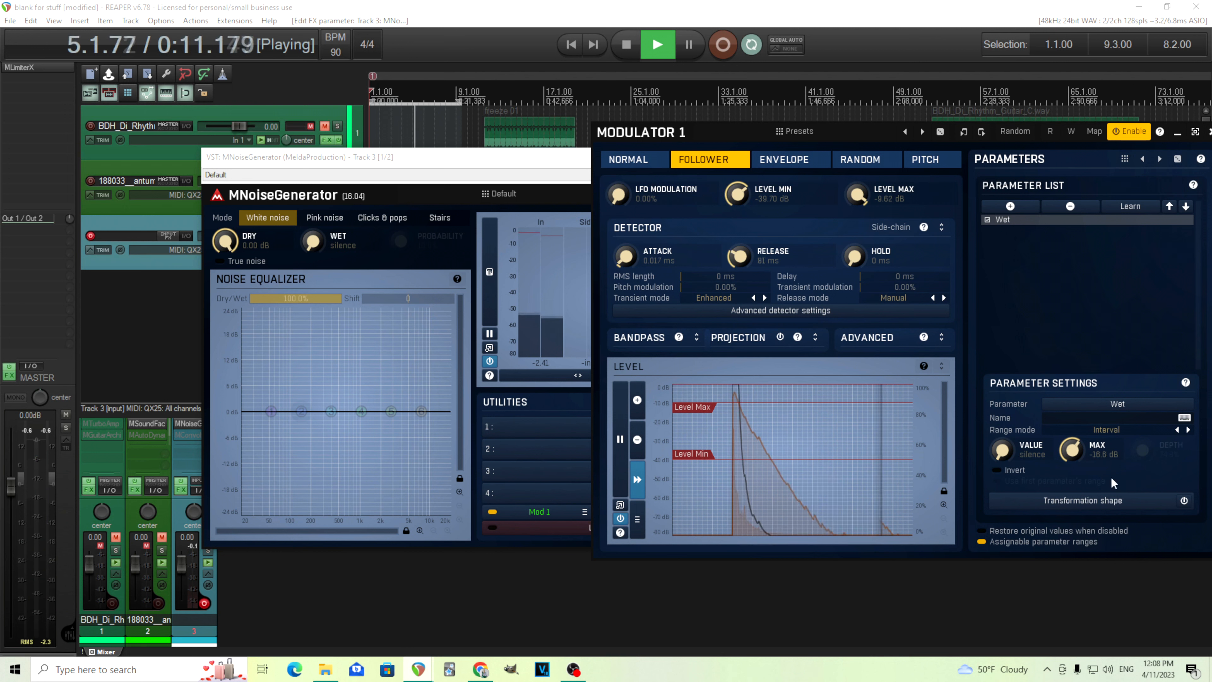
drag(626, 257, 625, 248)
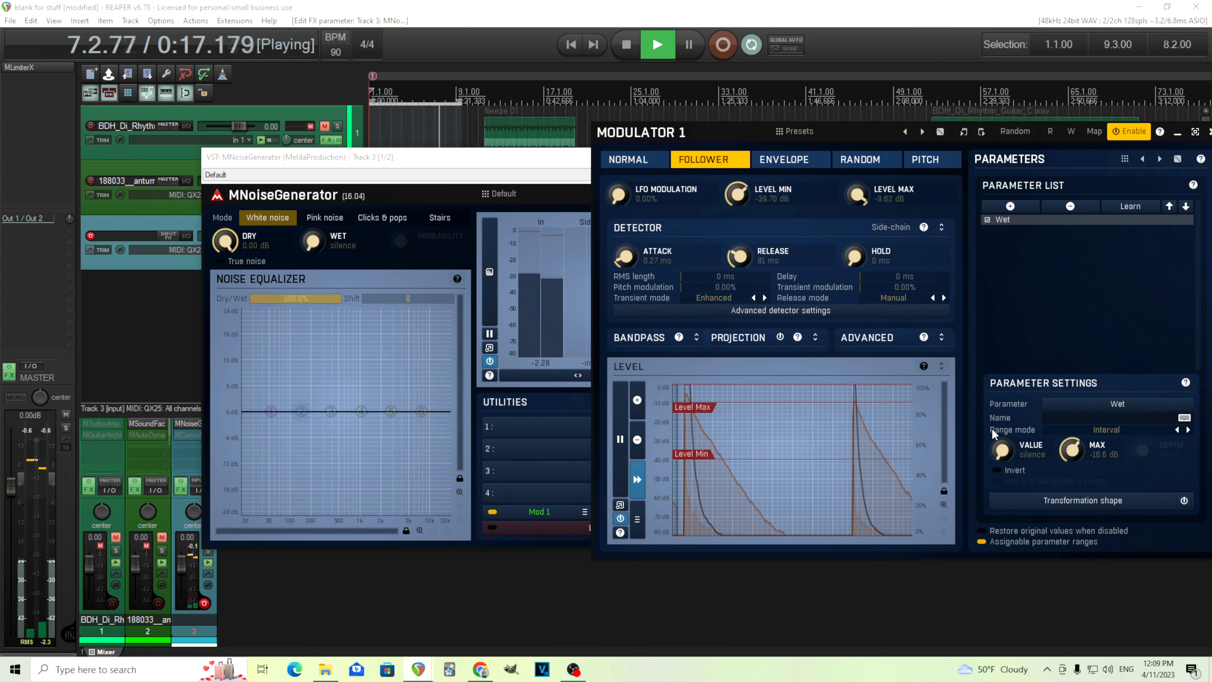
click(629, 44)
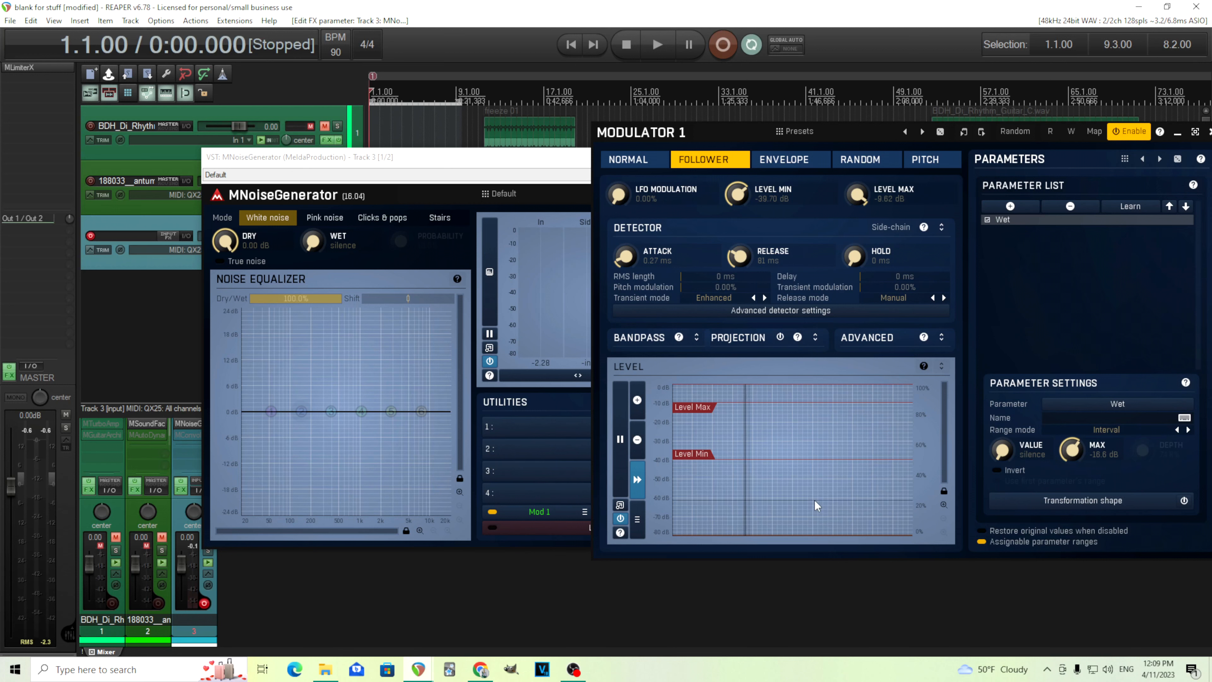
Make noise equalizer band 6 a low-pass filter with slope 2 (24 dB/oct) and lower its frequency to 5930 Hz during playback.
double_click(422, 414)
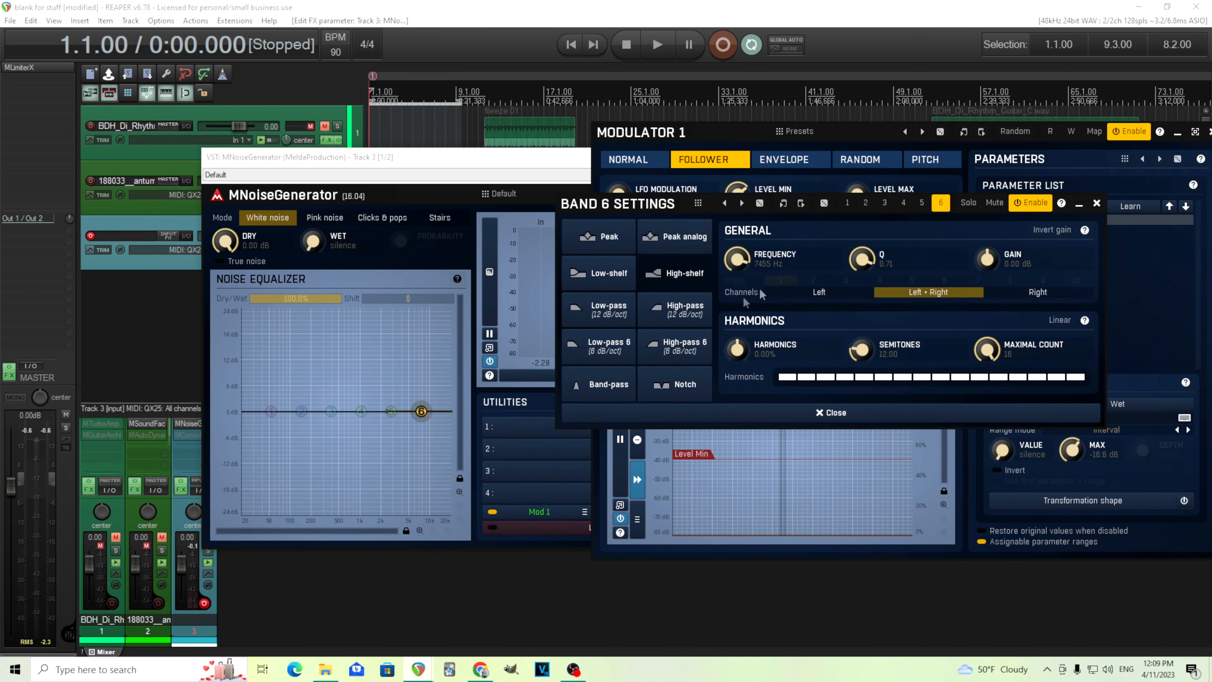
click(680, 310)
click(612, 315)
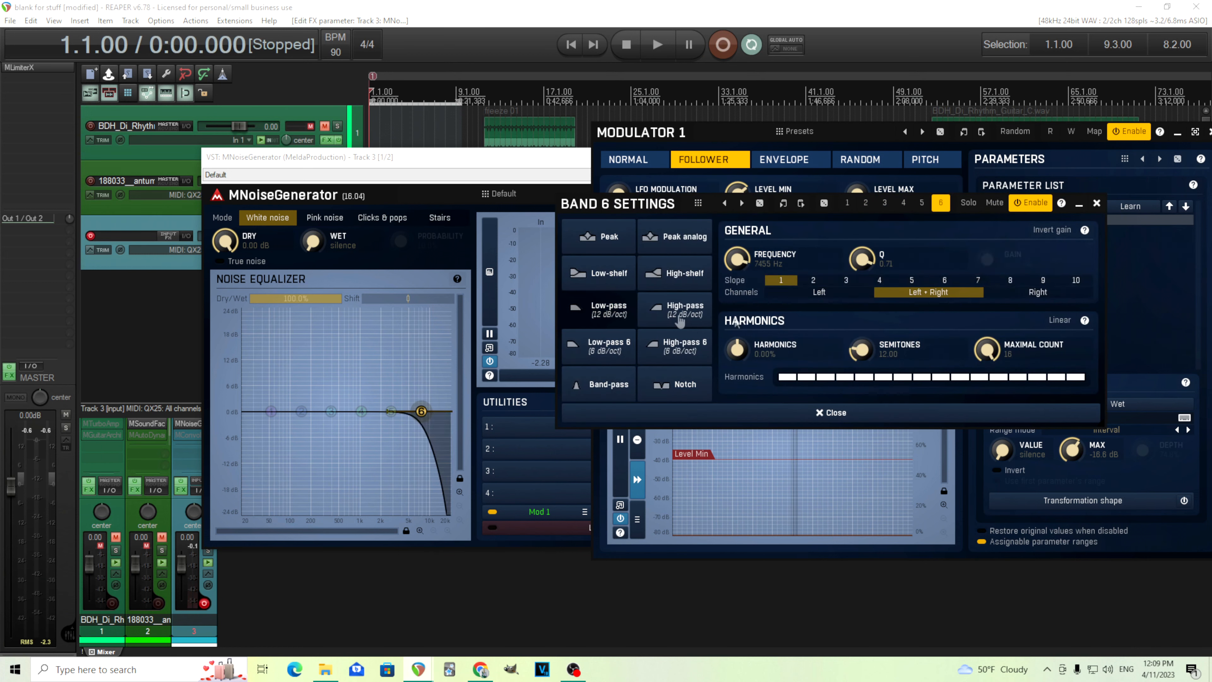
click(813, 281)
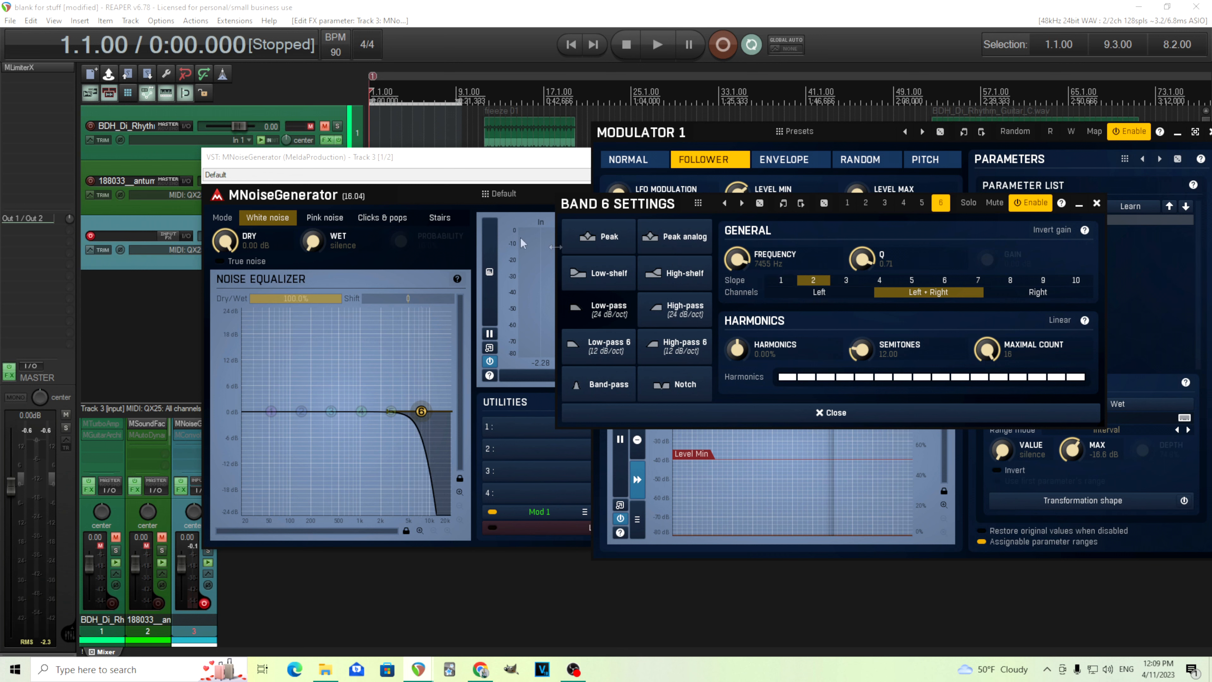
click(655, 53)
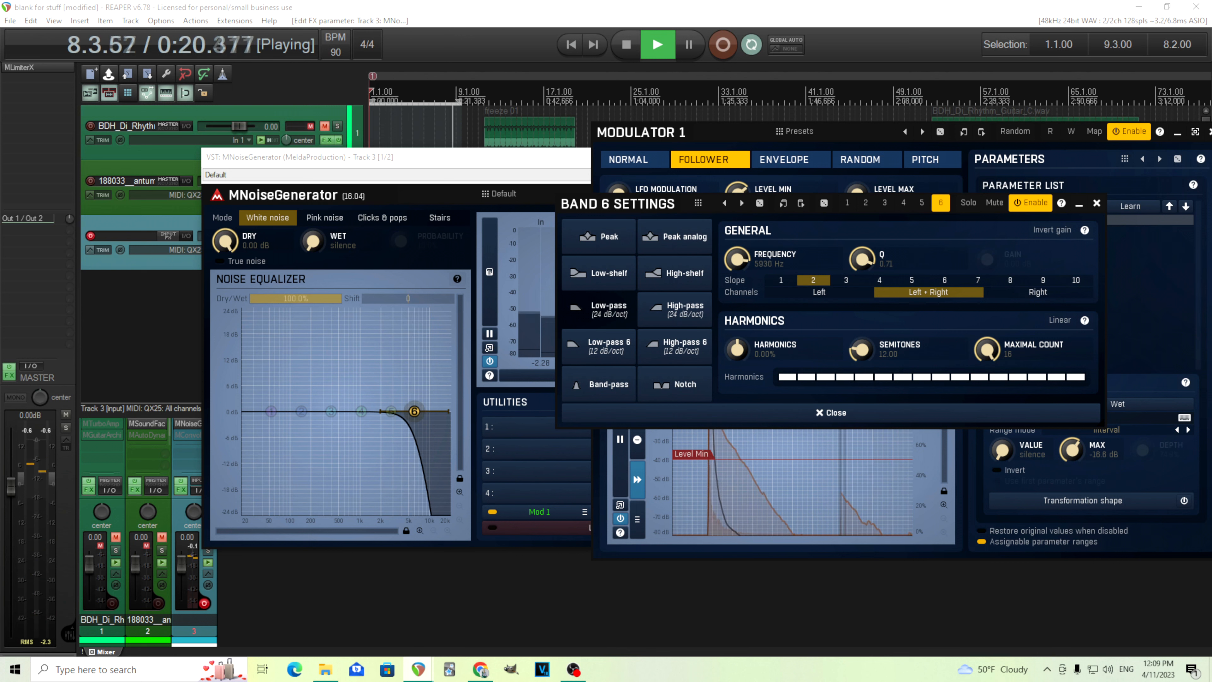
click(627, 45)
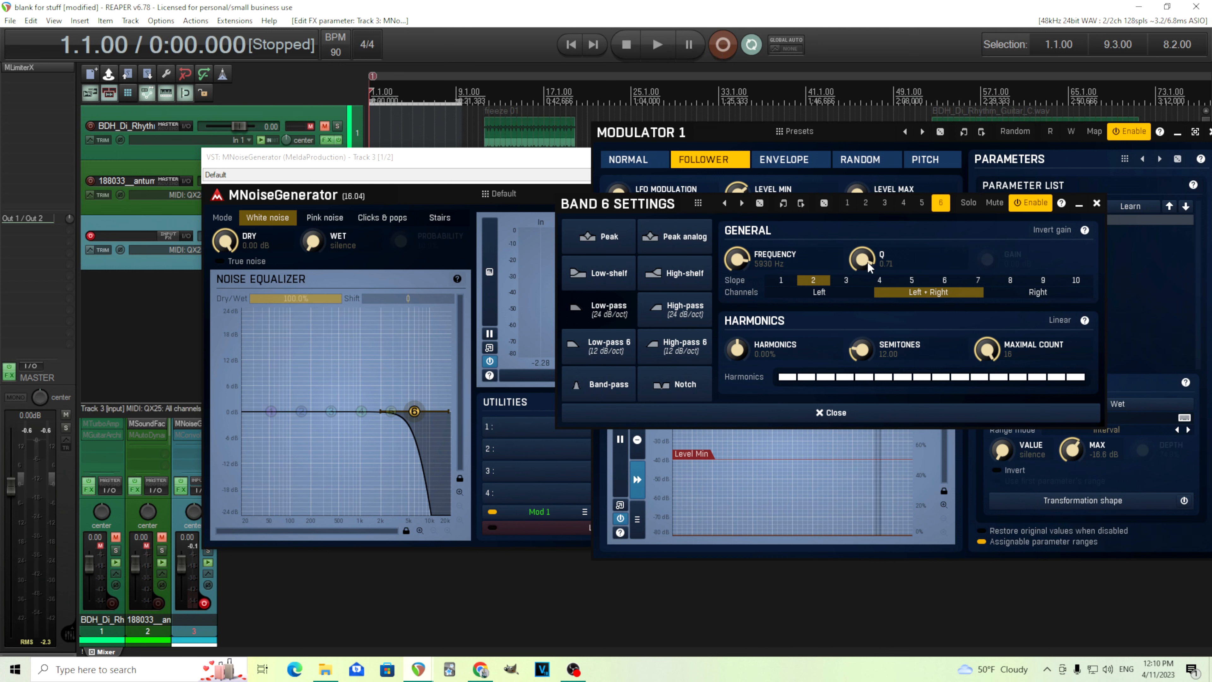
Raise band 6's Q to 1.14, fine-tune its frequency to about 6.3 kHz during playback and close the band settings.
drag(867, 261, 867, 248)
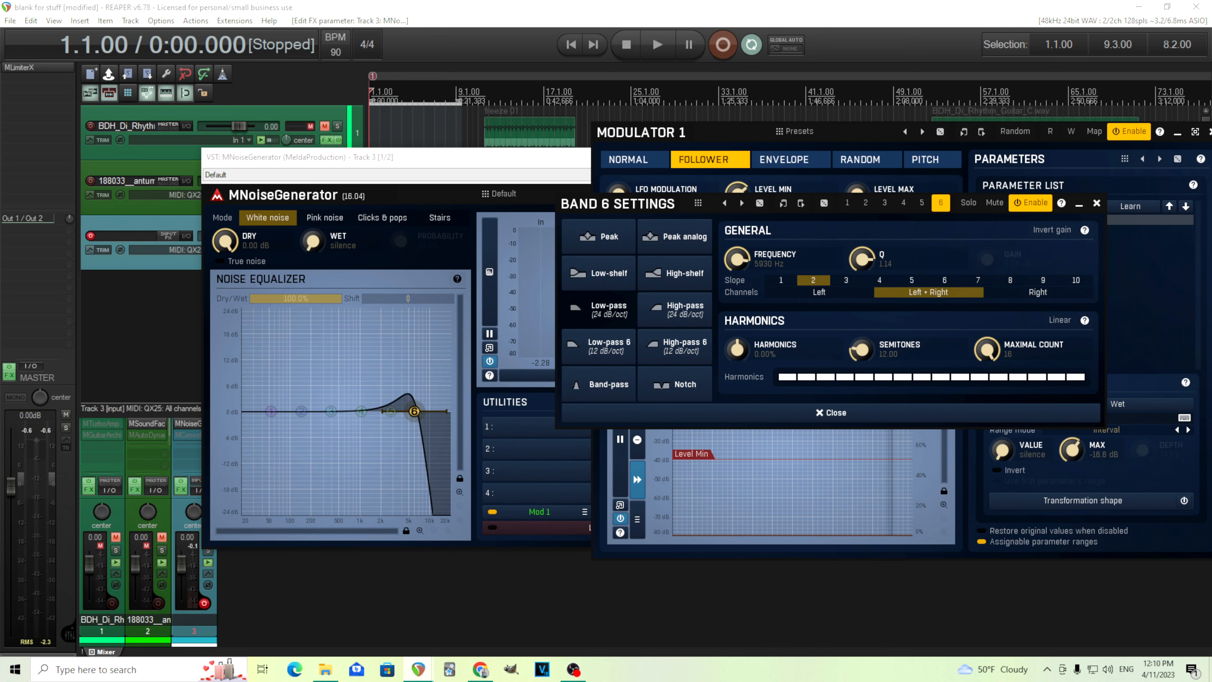
click(656, 45)
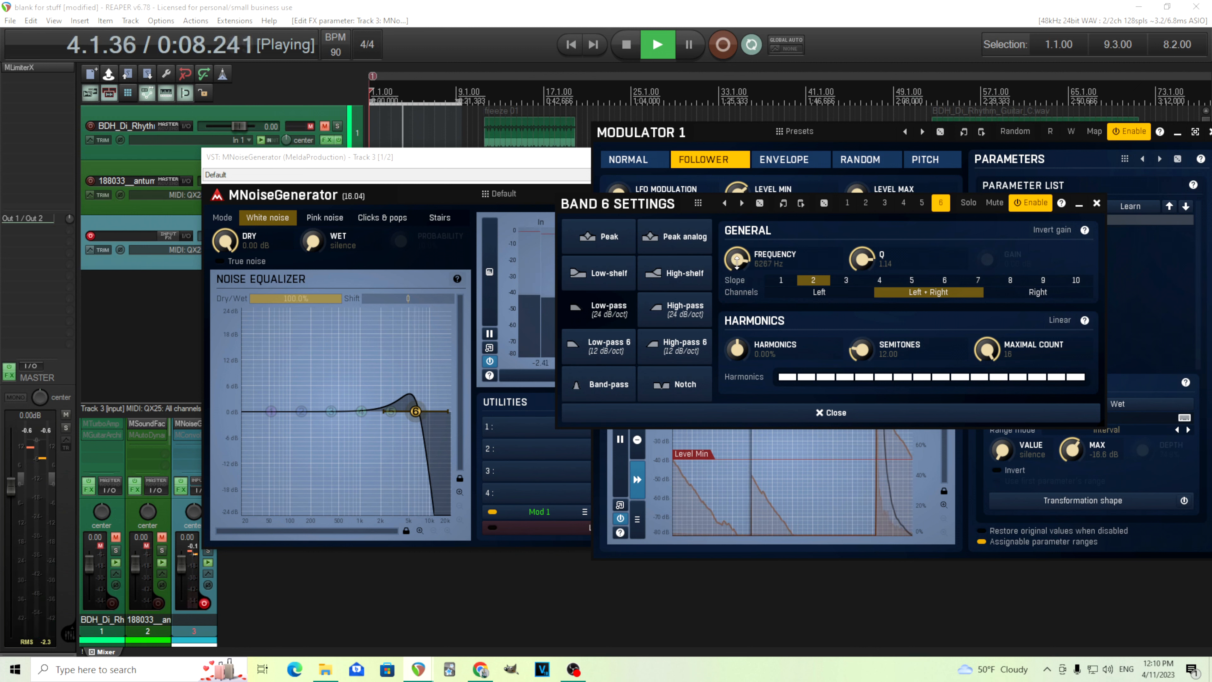
click(836, 415)
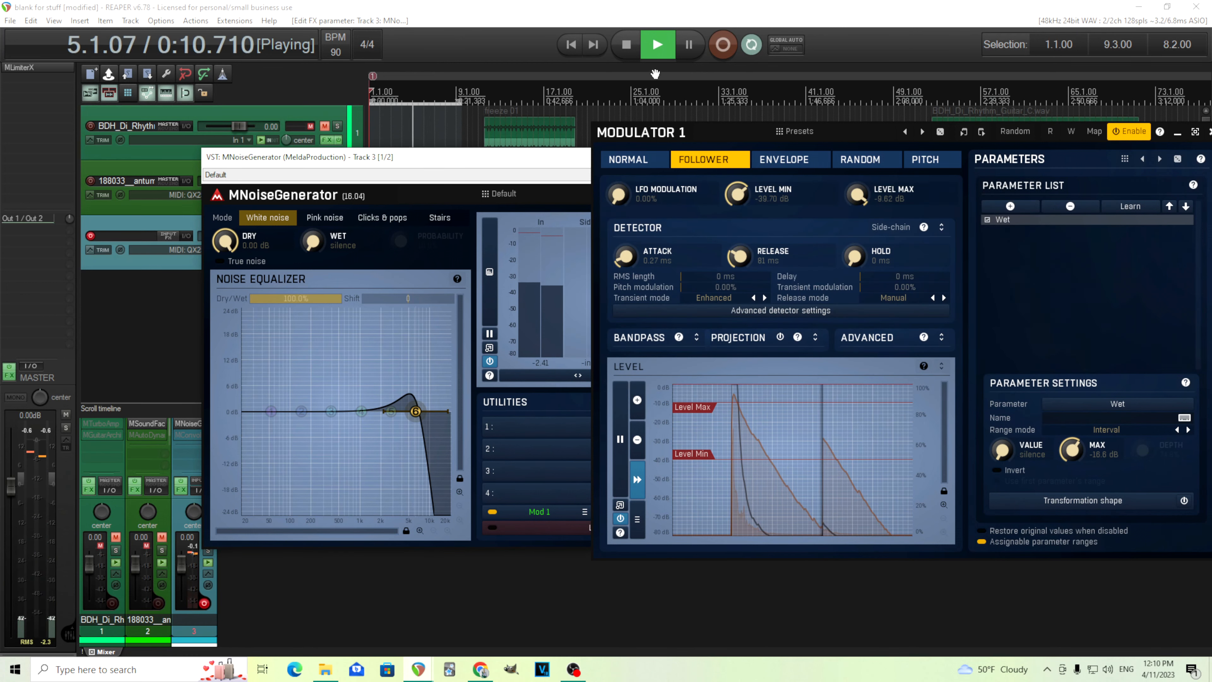
click(629, 47)
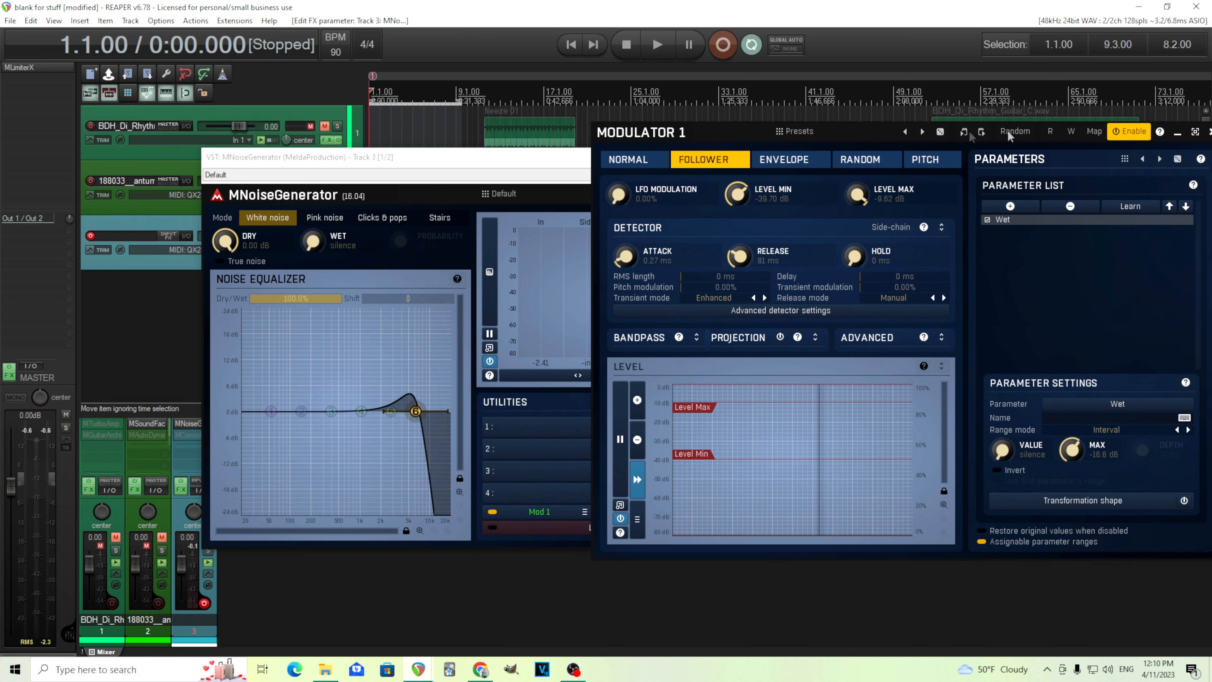
Close Modulator 1's settings and compare the drum loop with MNoiseGenerator bypassed and active during playback.
drag(576, 136, 646, 140)
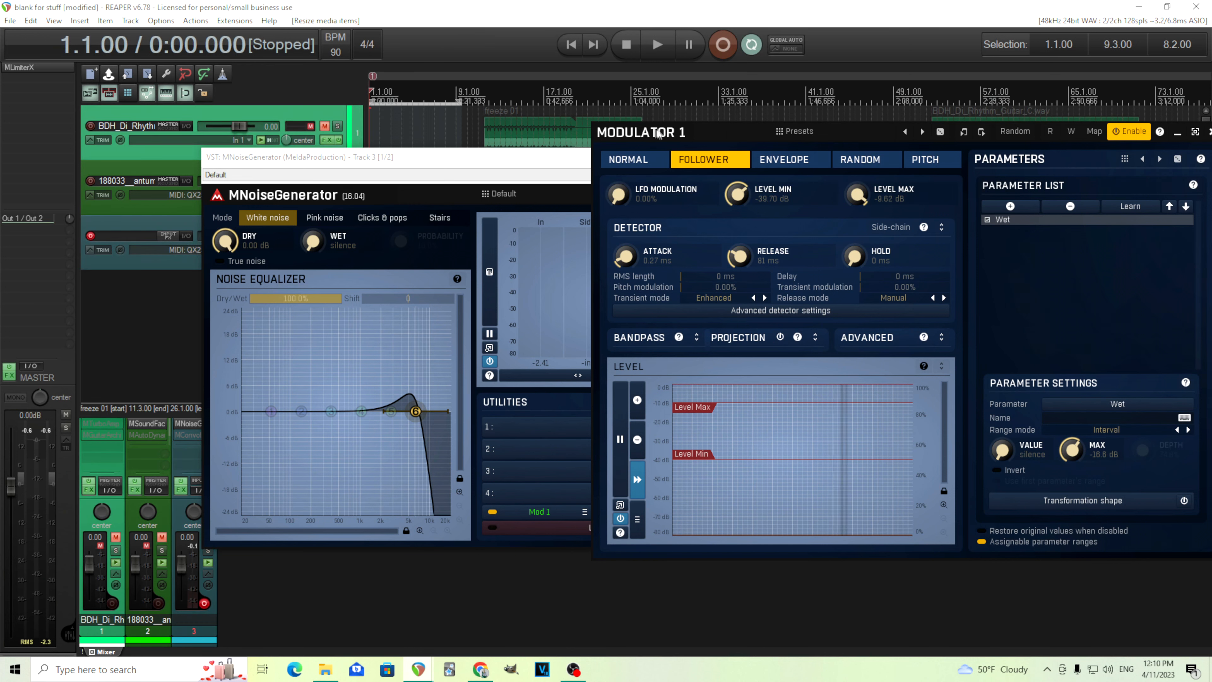
drag(658, 133, 468, 112)
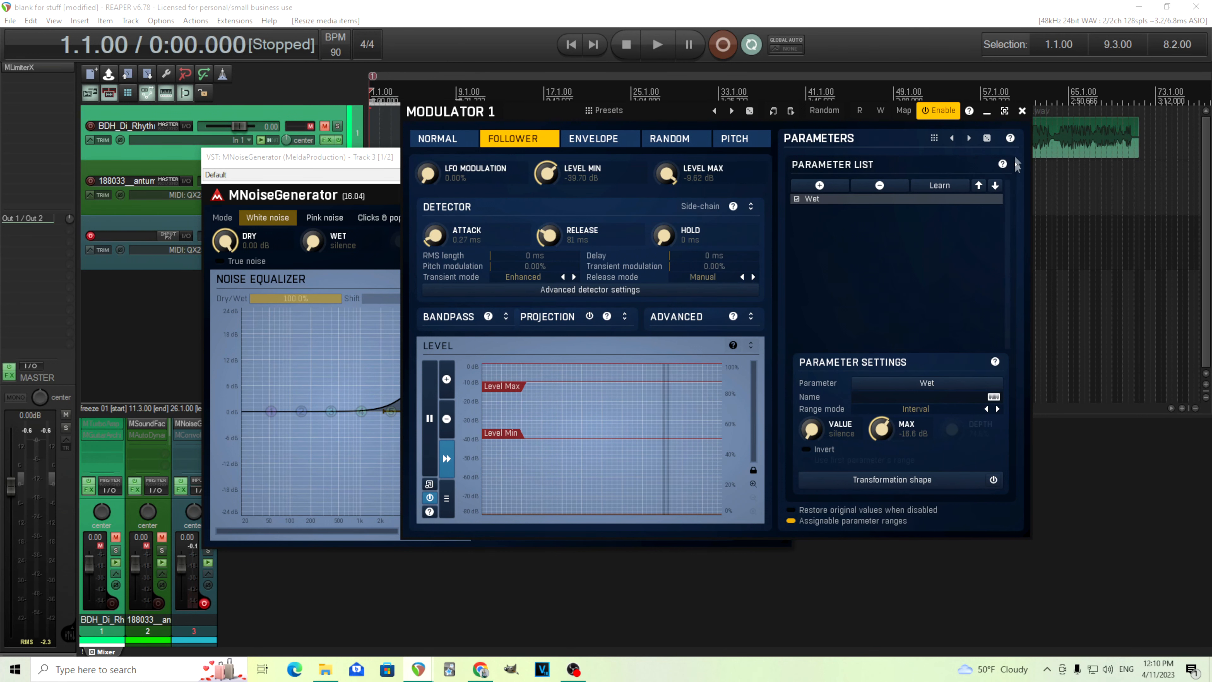
click(1022, 111)
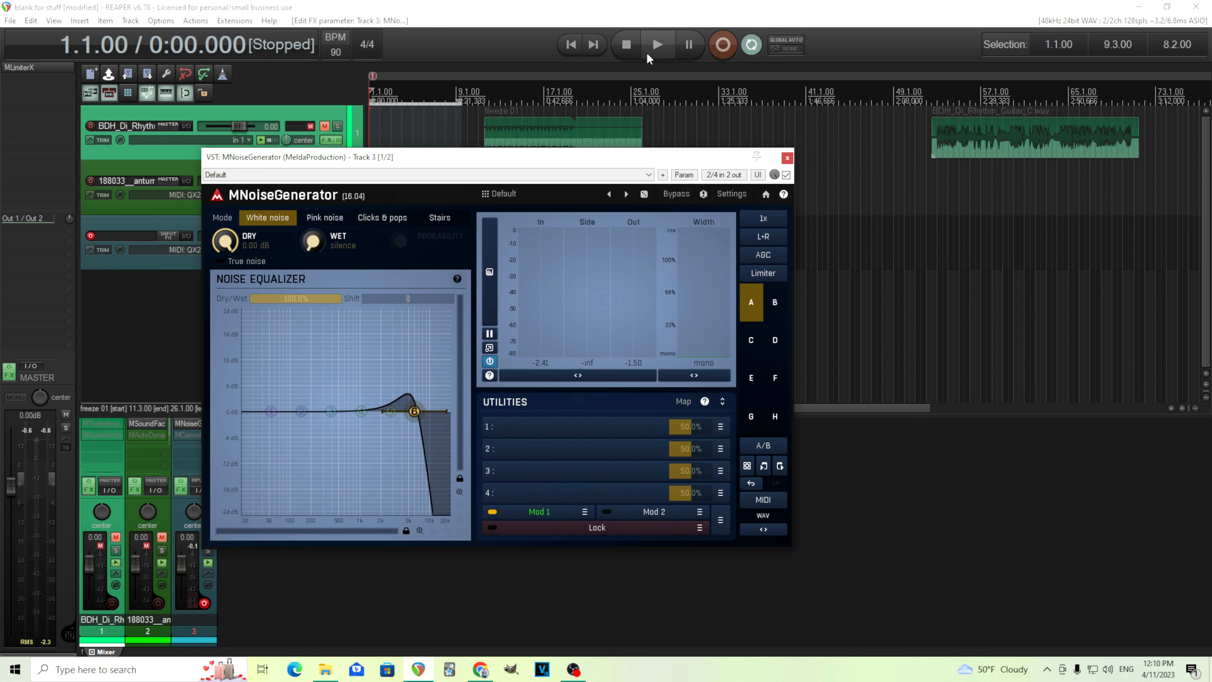
click(657, 46)
click(680, 197)
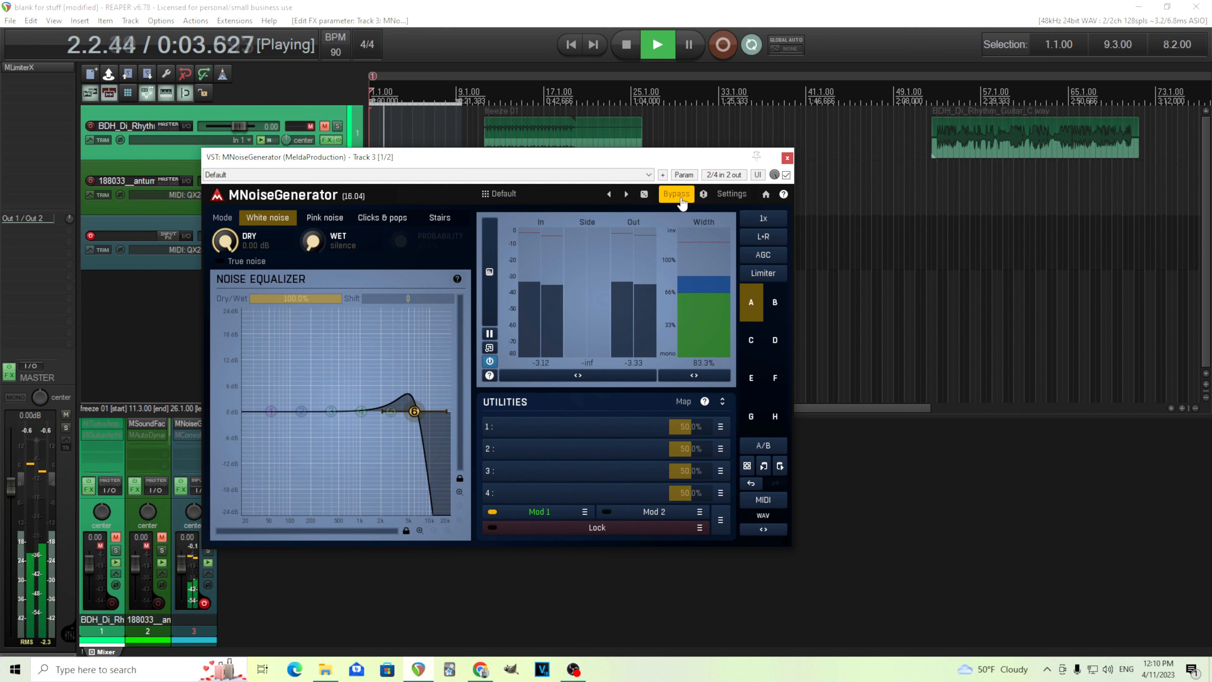
click(681, 199)
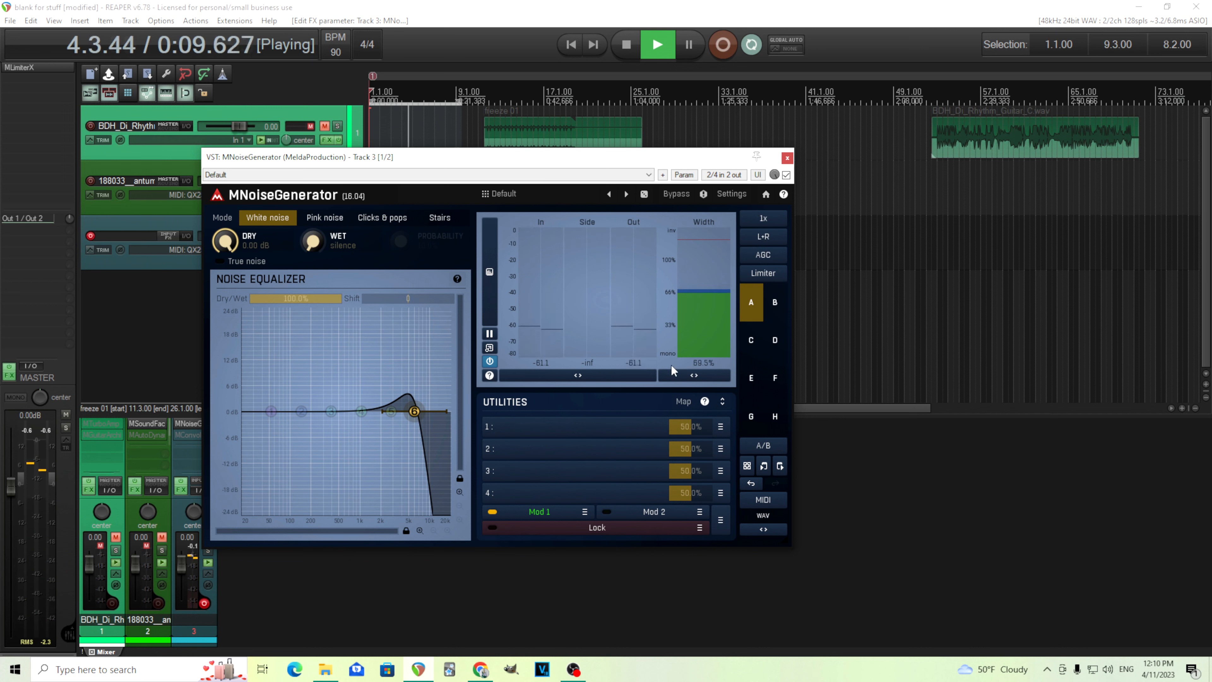
click(677, 195)
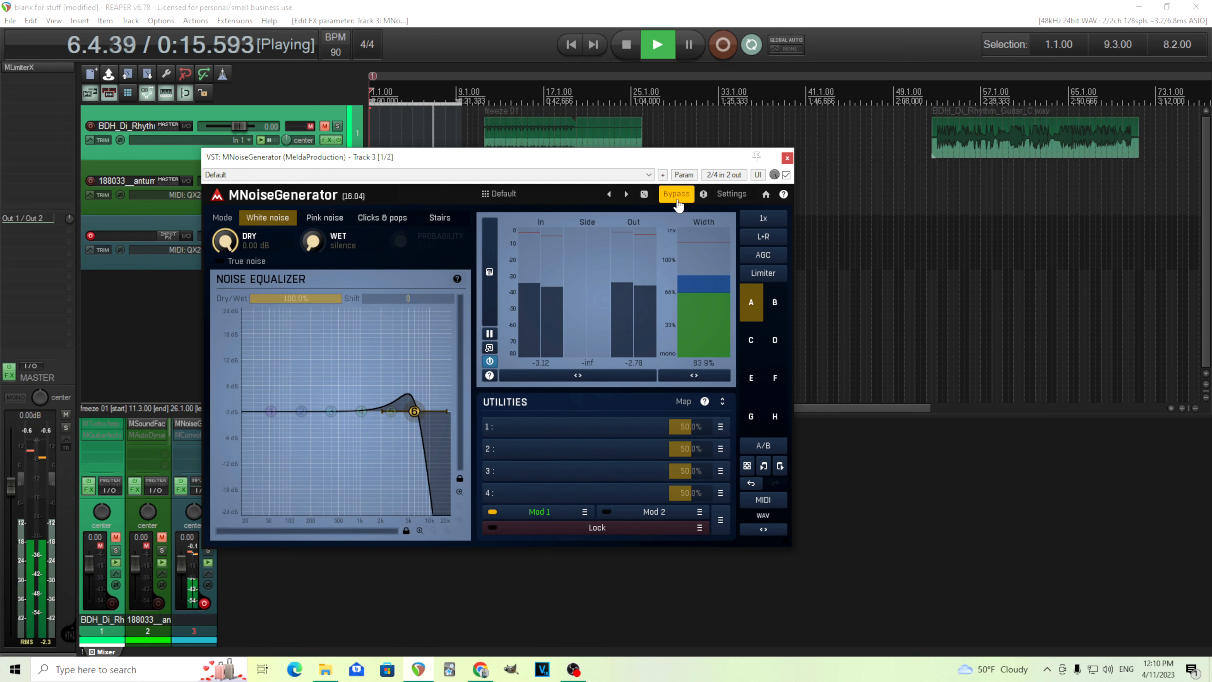
click(678, 199)
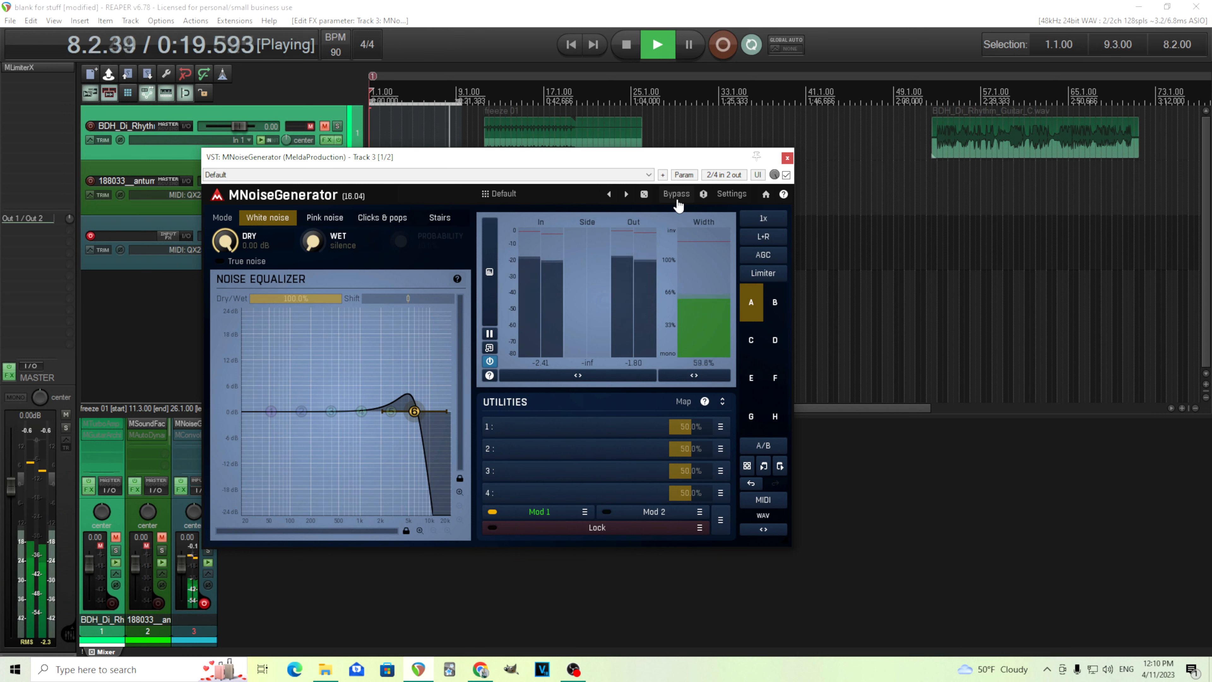
click(628, 48)
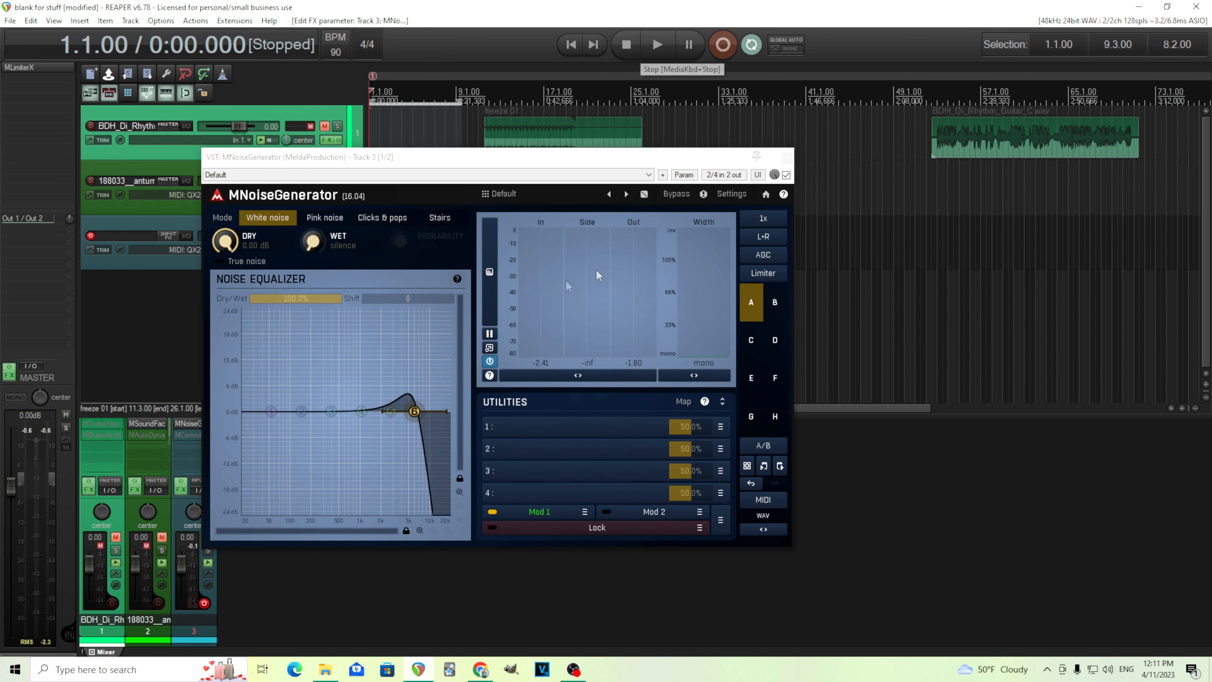
Switch MNoiseGenerator to pink noise and raise Modulator 1's Wet maximum to -11.8 dB while playing the drum loop.
click(331, 218)
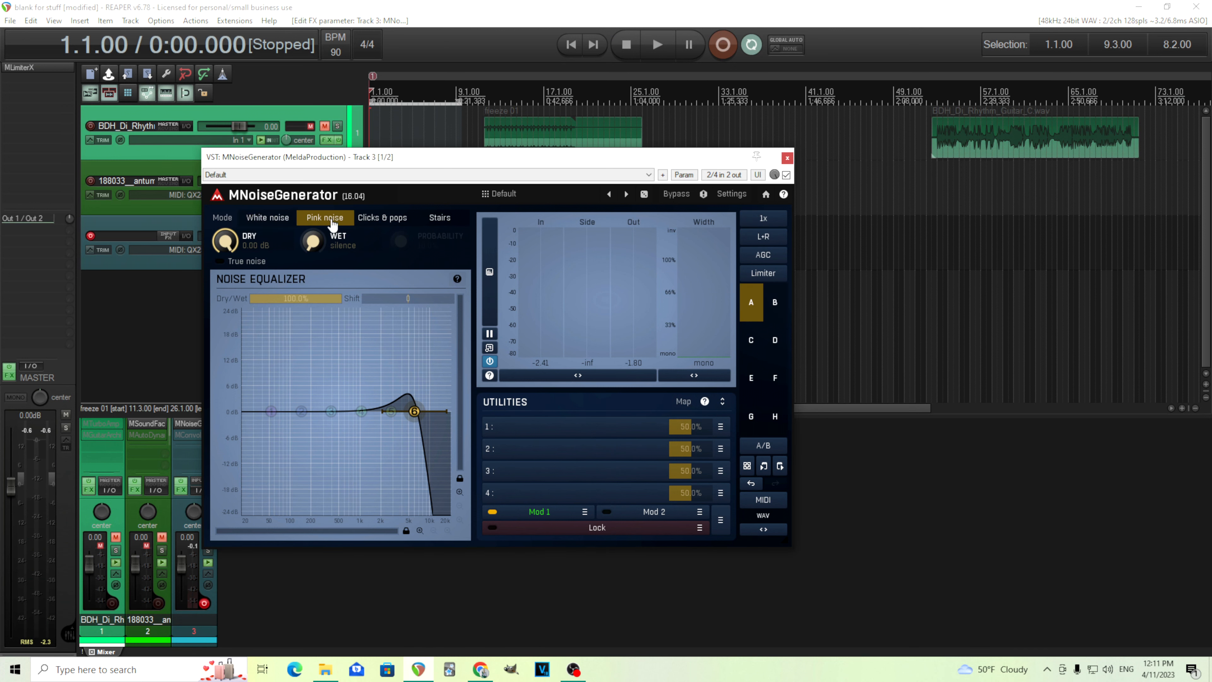
click(549, 512)
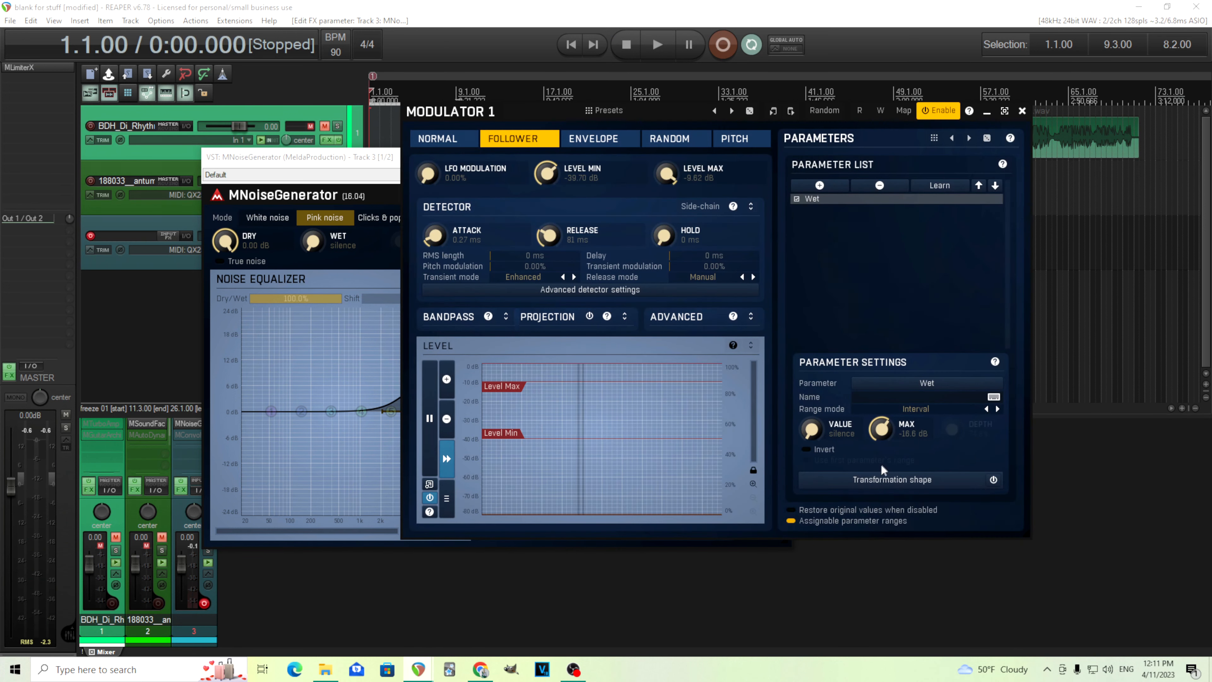
key(space)
drag(881, 430, 881, 421)
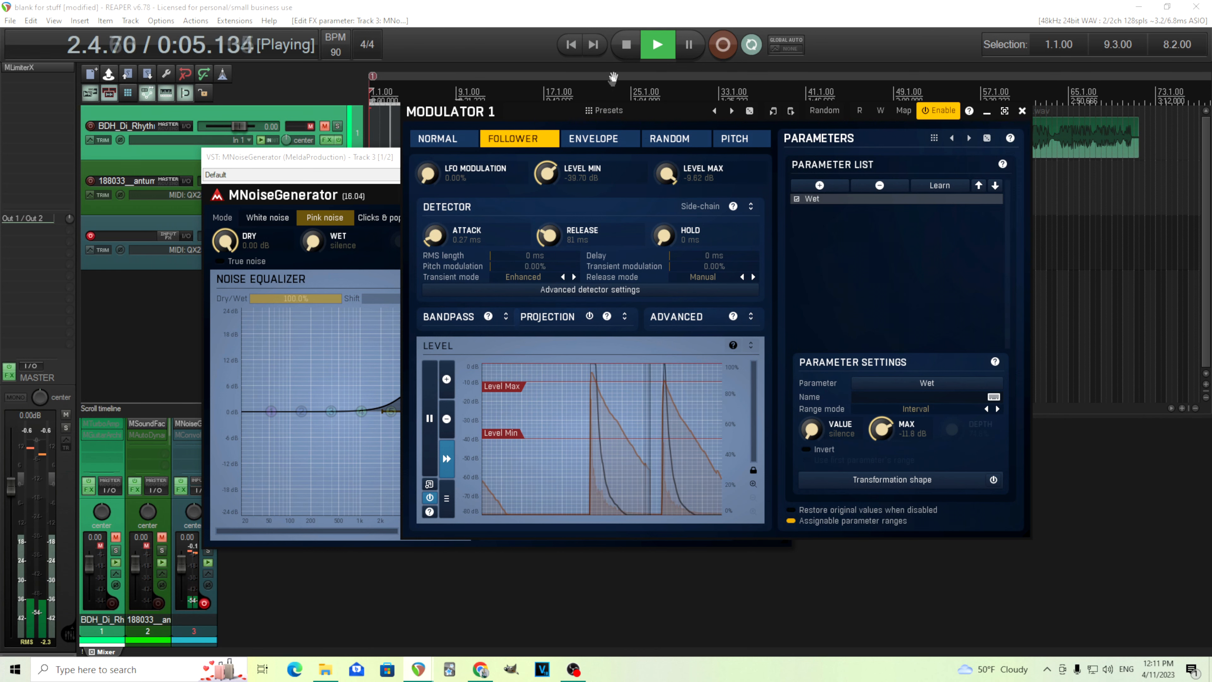
key(space)
Audition the Stairs and Clicks & pops modes on the drum loop, raising the Wet maximum to about -3.66 dB, and close Modulator 1.
drag(433, 113, 548, 240)
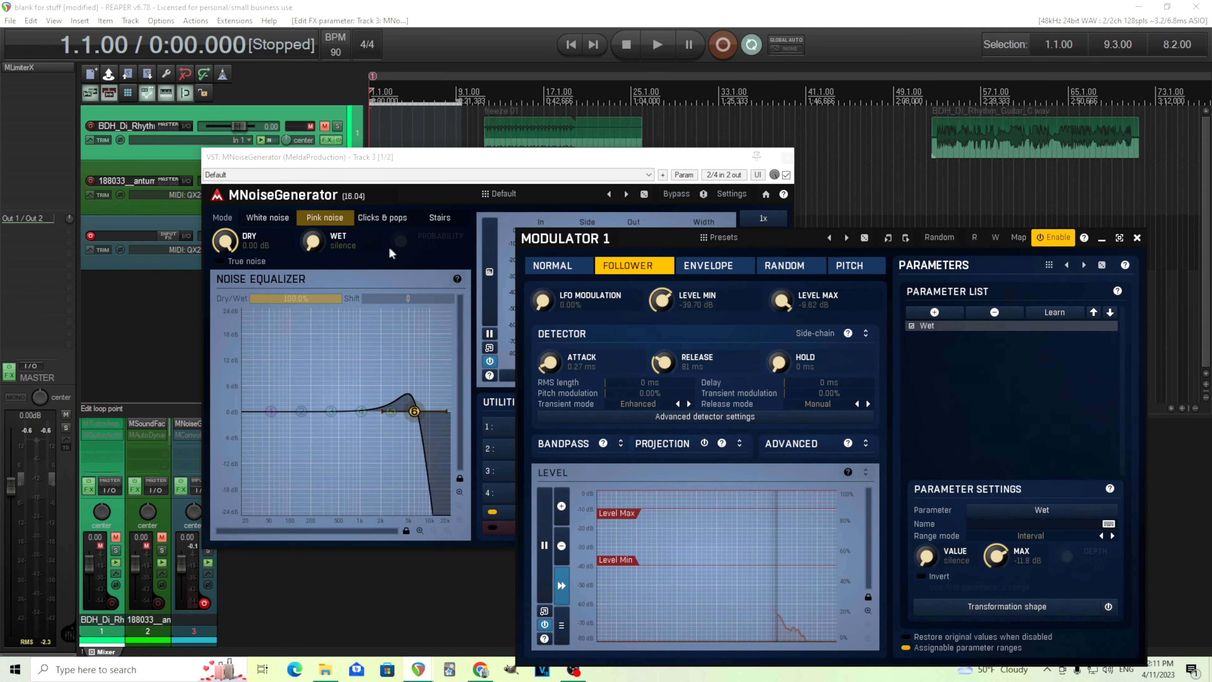
click(382, 218)
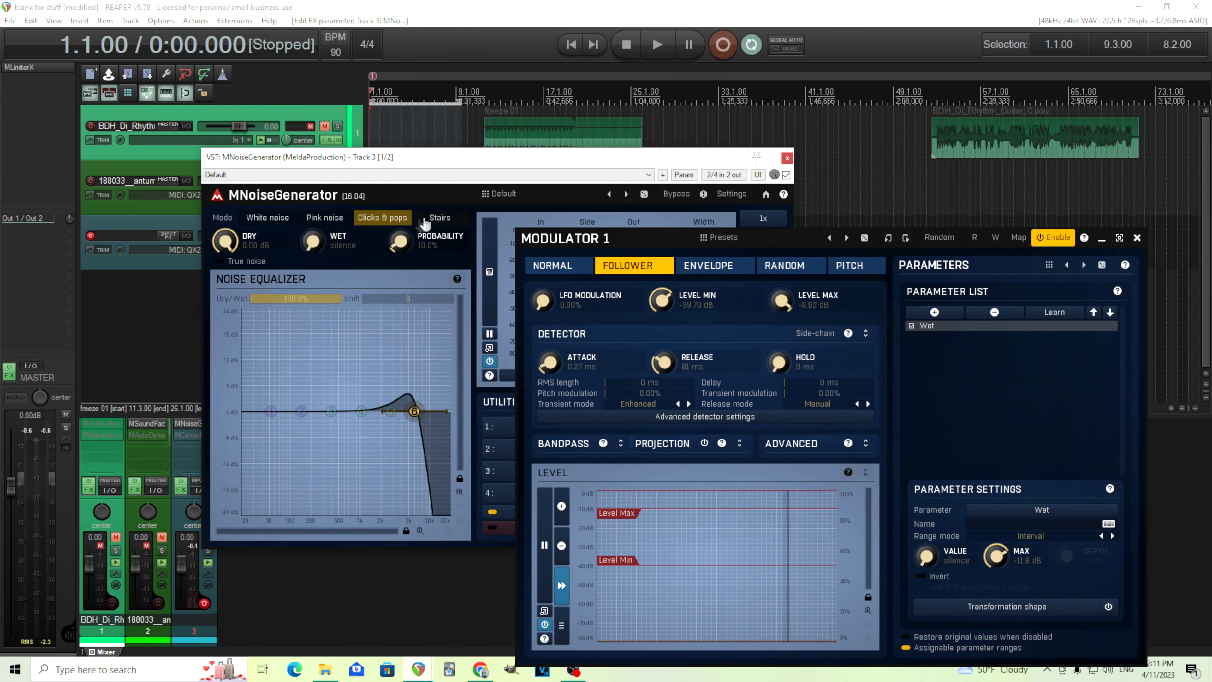
click(439, 218)
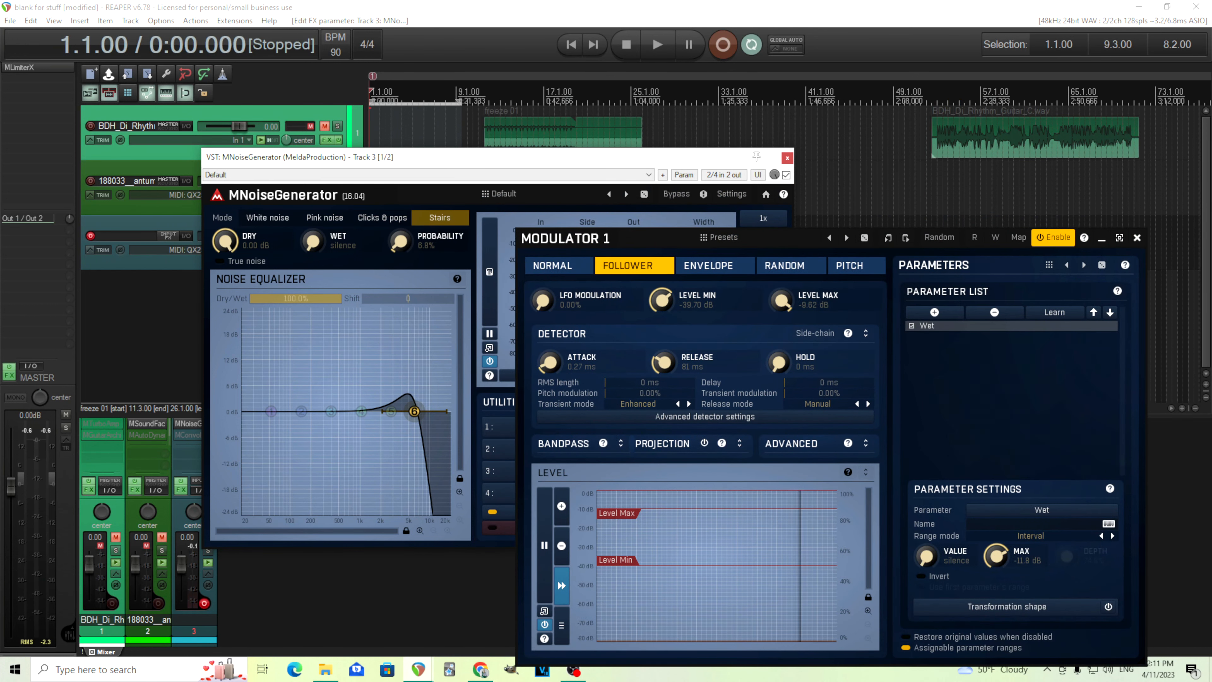
click(656, 49)
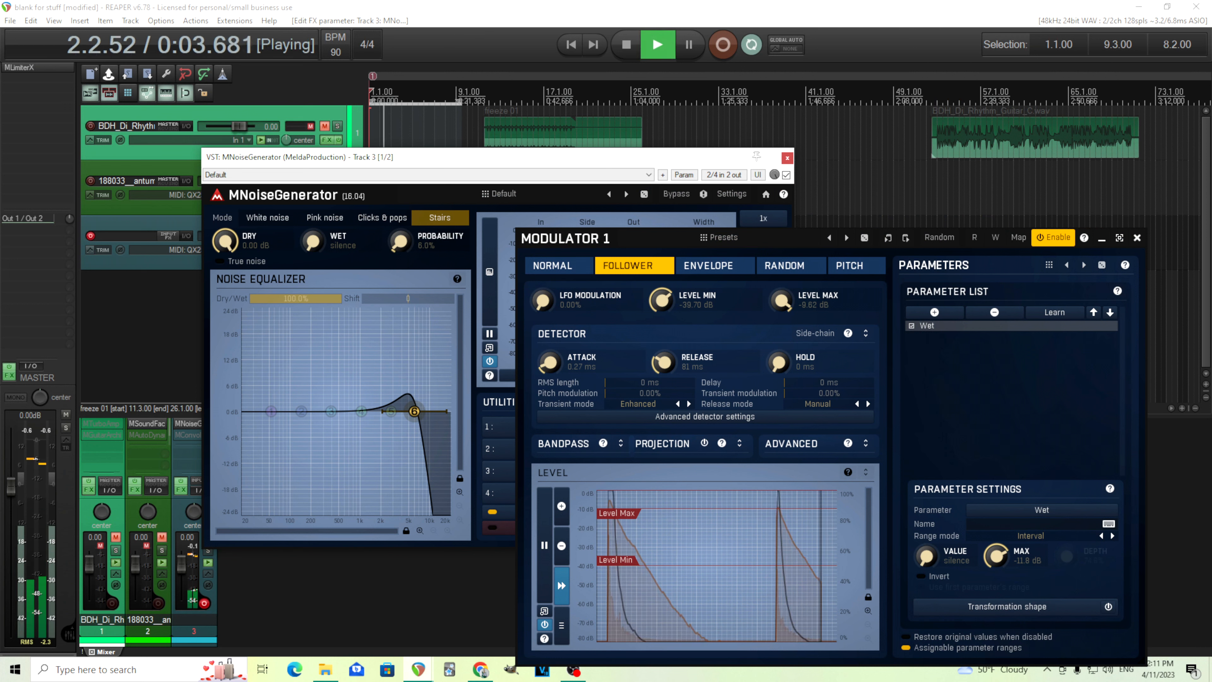
click(392, 219)
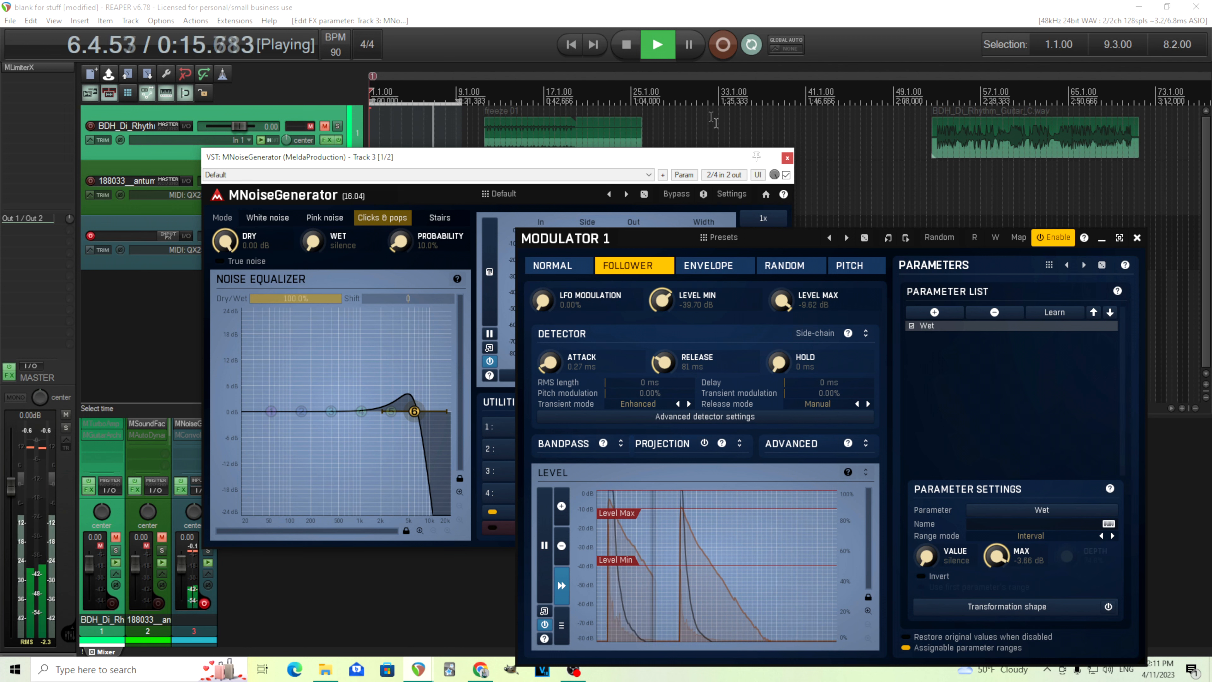
click(633, 55)
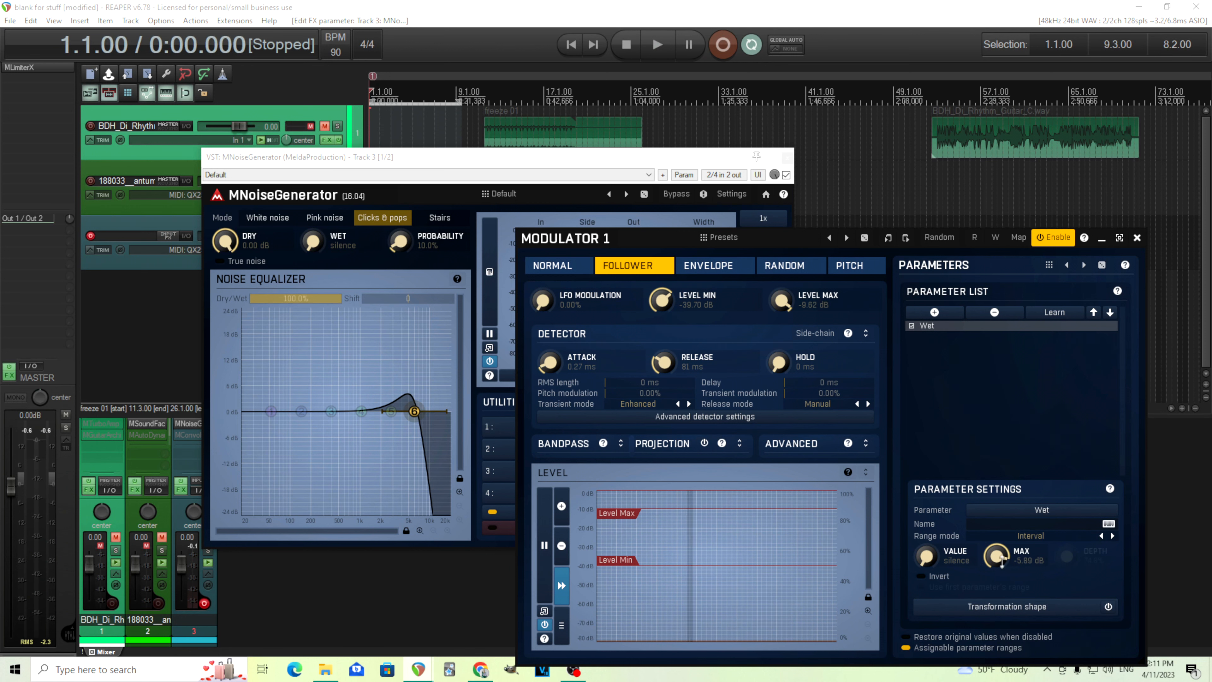
click(1137, 238)
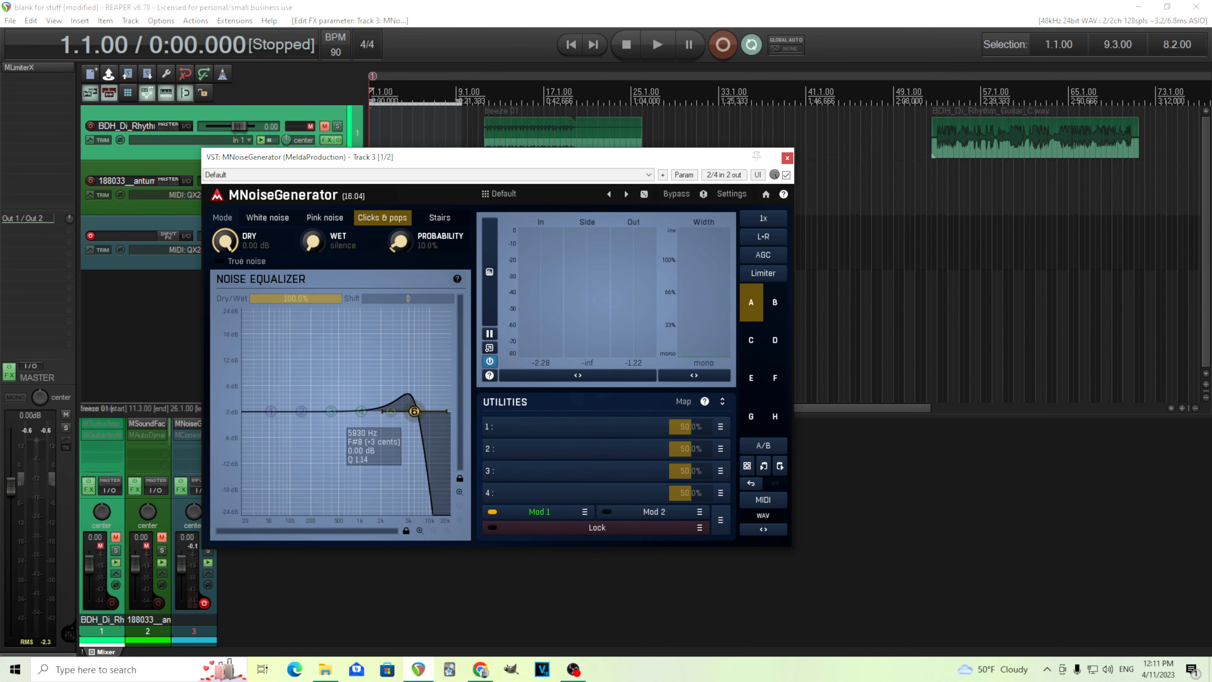
Disable noise equalizer band 6, move the freeze 01 clip to the start of track 3 and the drum loop to track 1.
double_click(414, 411)
drag(548, 165, 648, 287)
drag(517, 153, 520, 242)
drag(445, 247, 429, 156)
drag(557, 253, 423, 240)
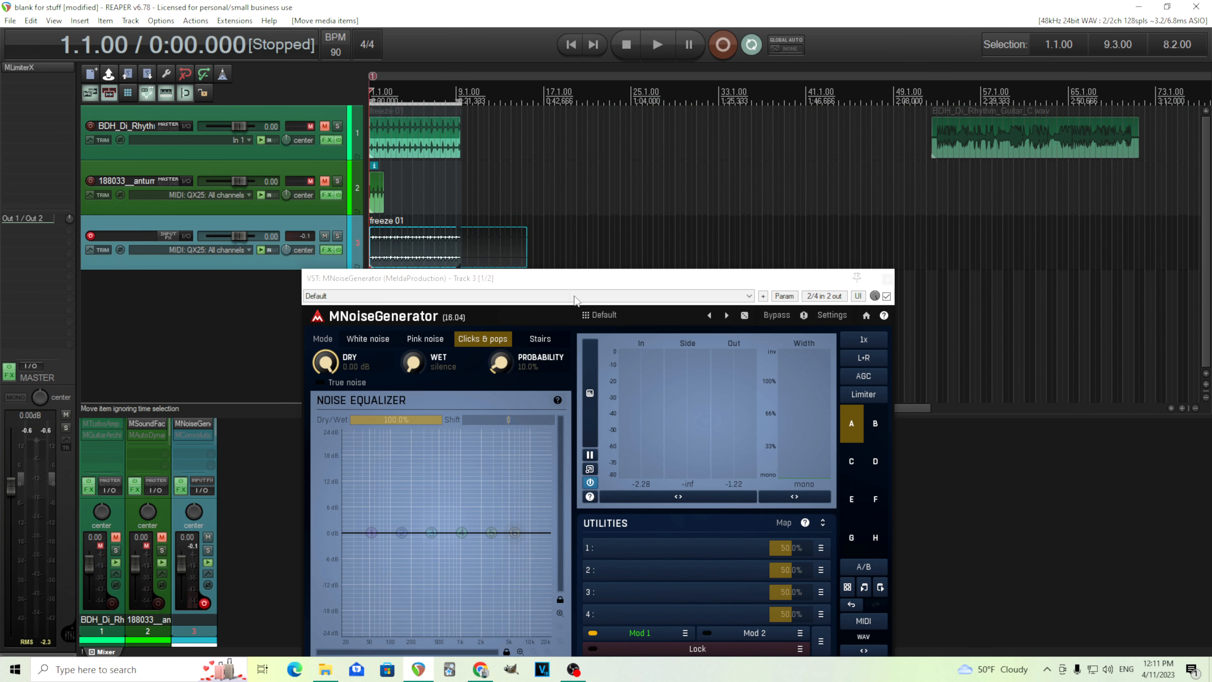
Bypass MNoiseGenerator and listen to the unprocessed freeze 01 clip on track 3.
click(776, 316)
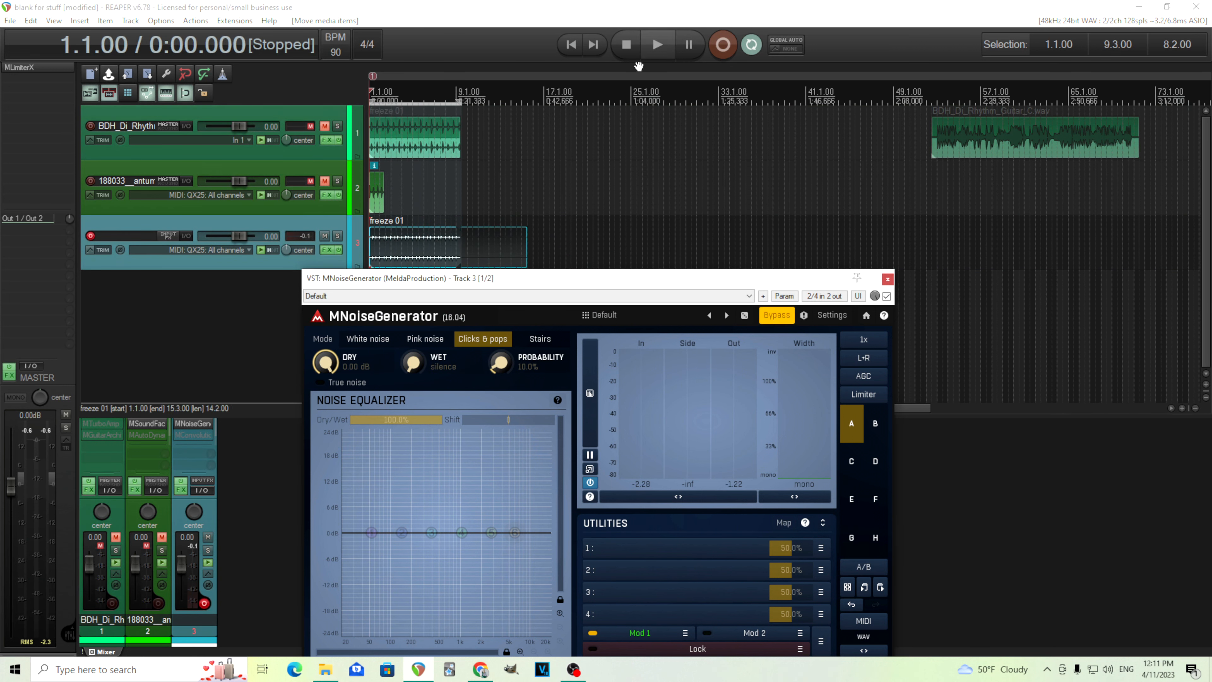
click(657, 44)
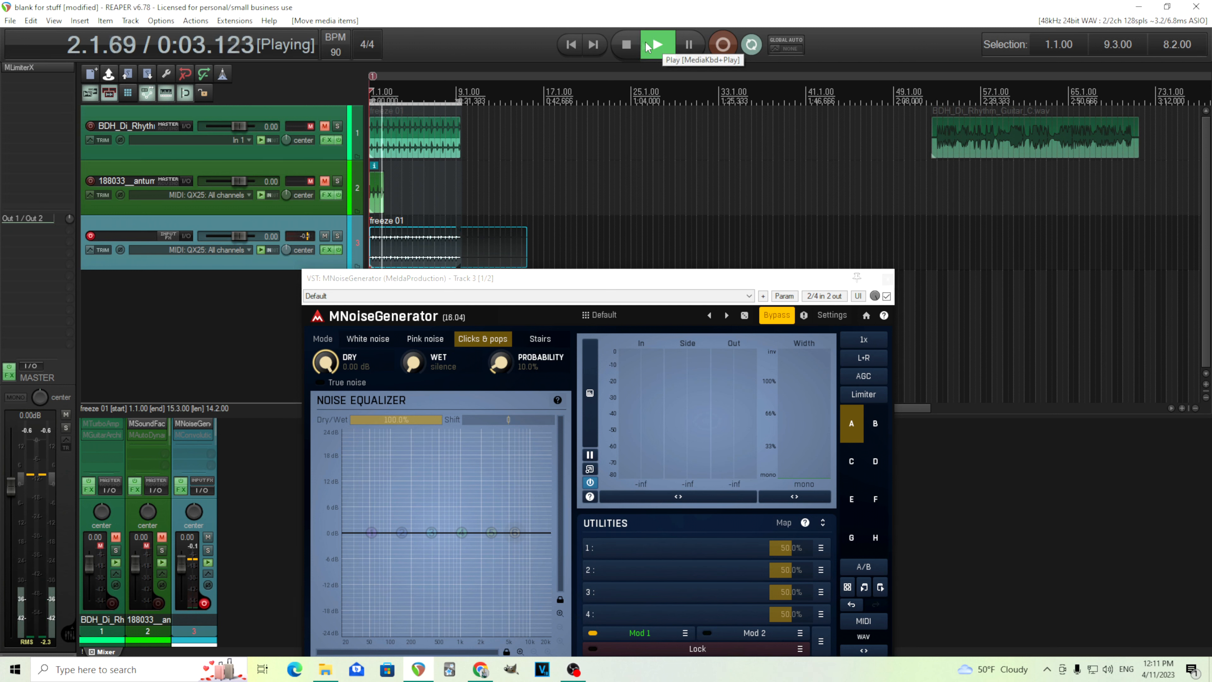
click(636, 45)
Switch to white noise, set Modulator 1's Wet maximum to -10.3 dB and reactivate MNoiseGenerator during playback.
drag(557, 281, 778, 167)
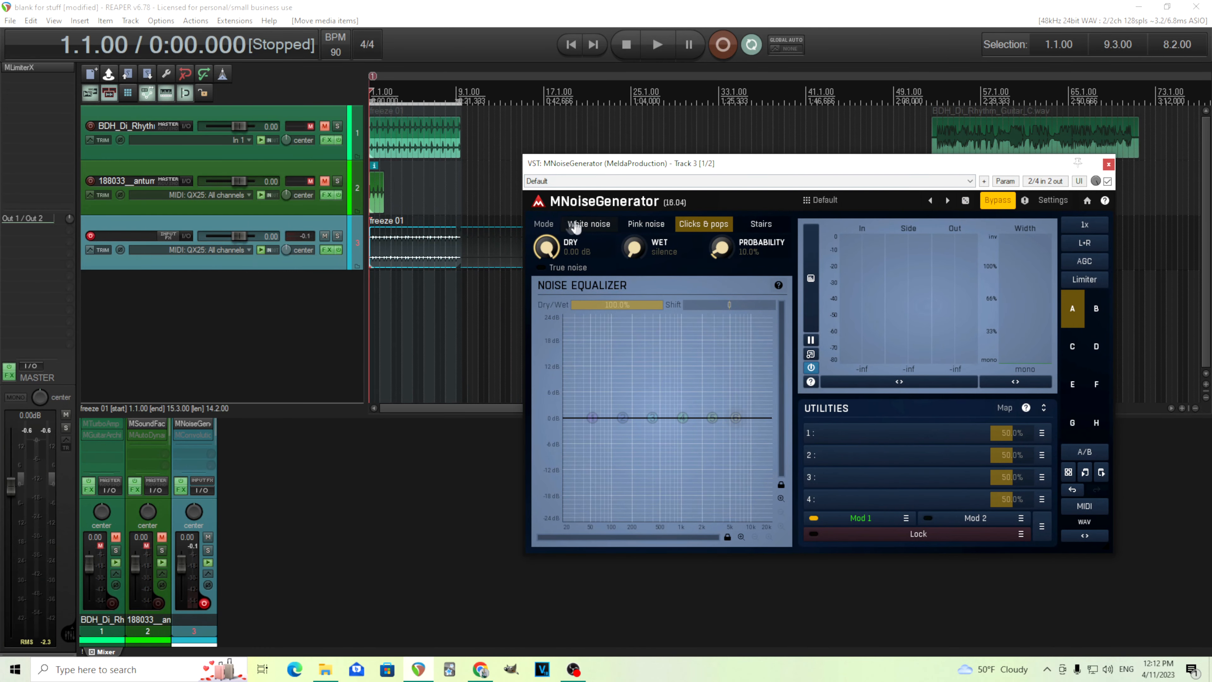
click(883, 518)
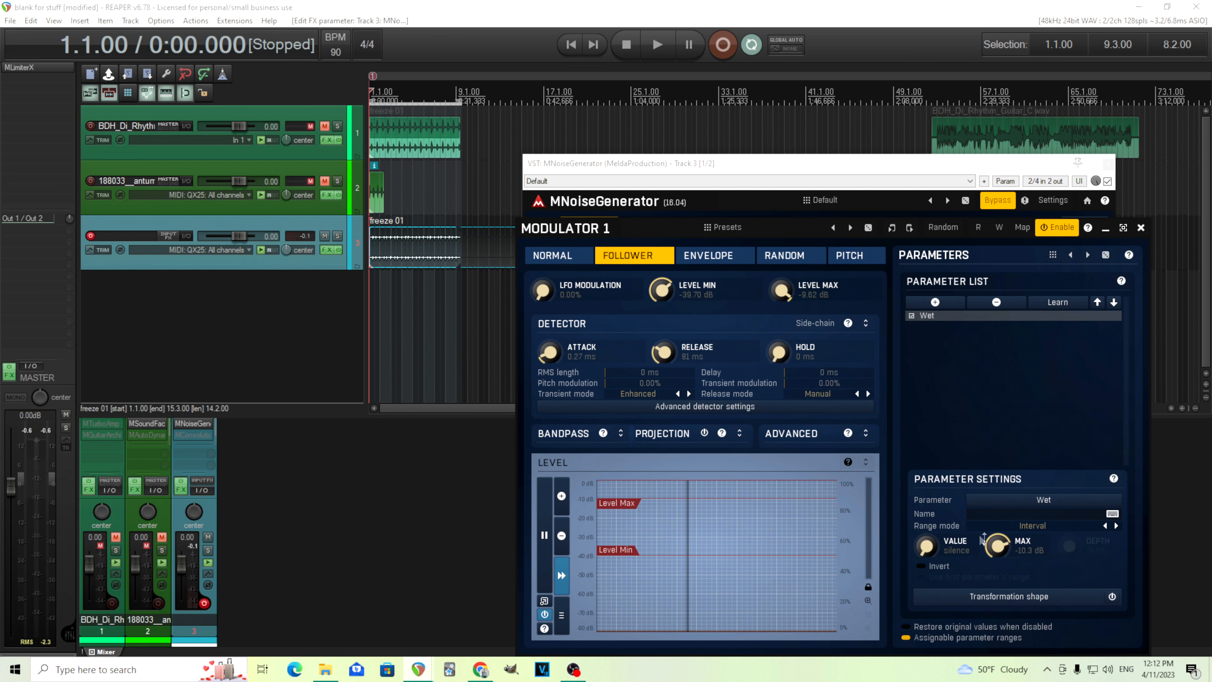
click(661, 47)
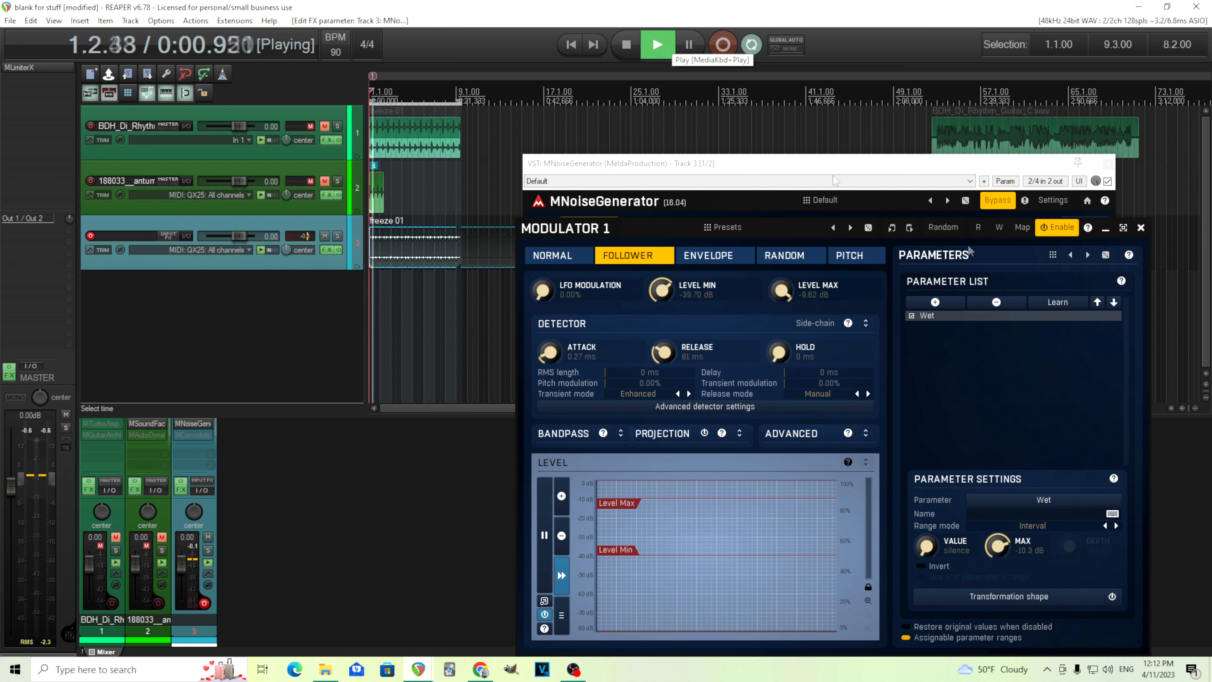
click(1005, 204)
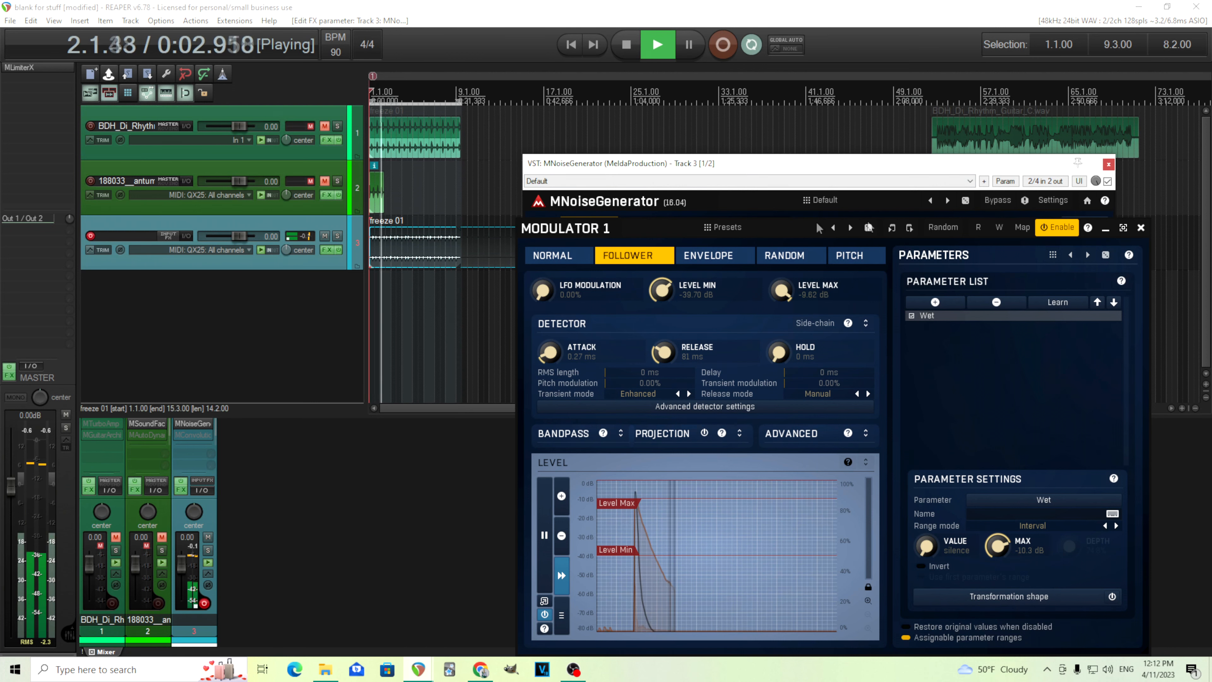
Raise the follower's release to 154 ms during playback, close Modulator 1 and listen to the processed clip.
drag(579, 232, 557, 174)
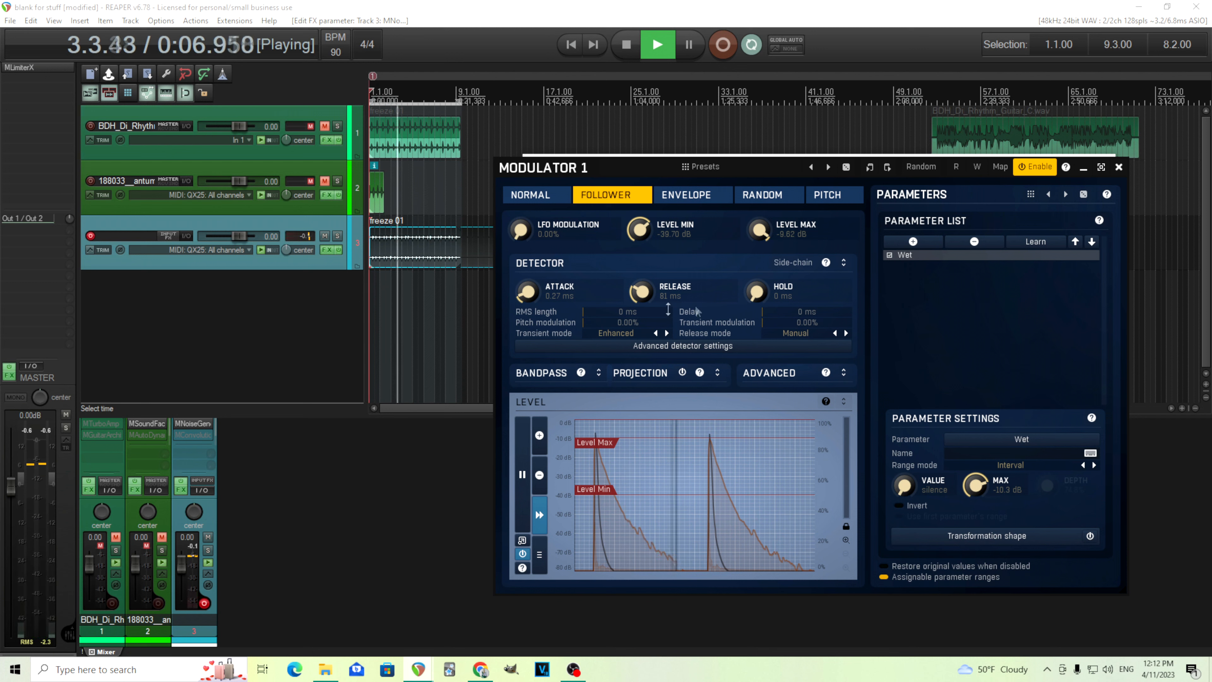
mouse_move(650, 300)
mouse_down()
mouse_move(651, 282)
mouse_move(651, 293)
mouse_up()
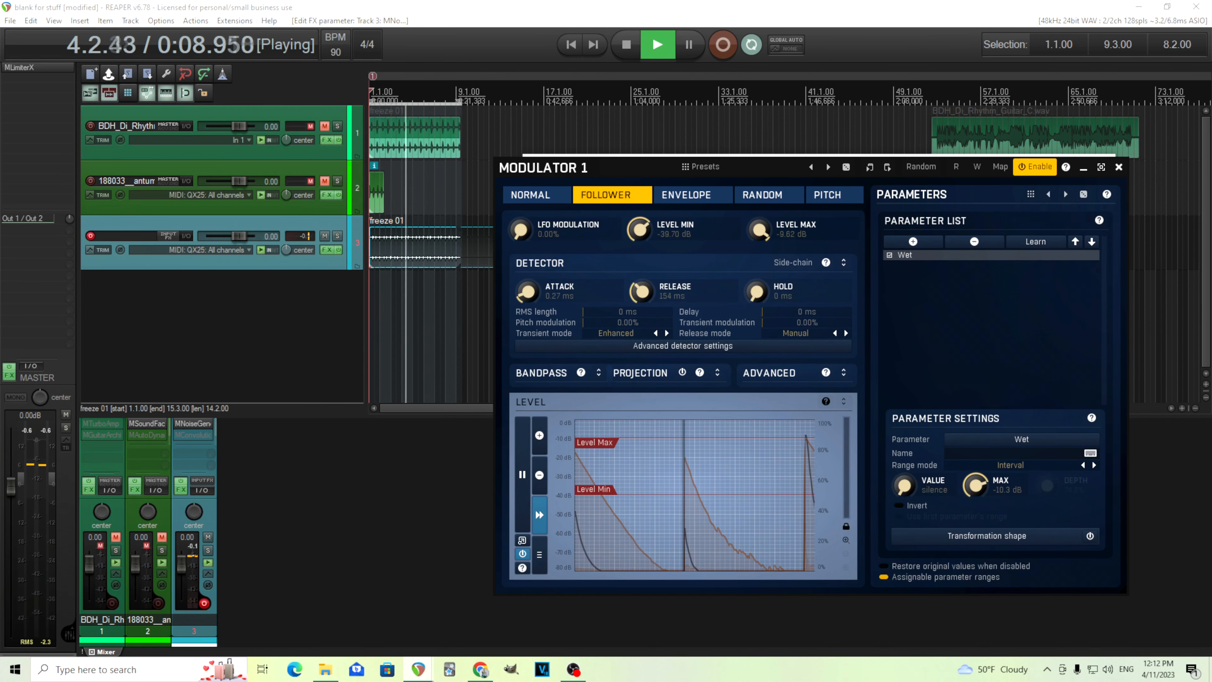
click(1118, 167)
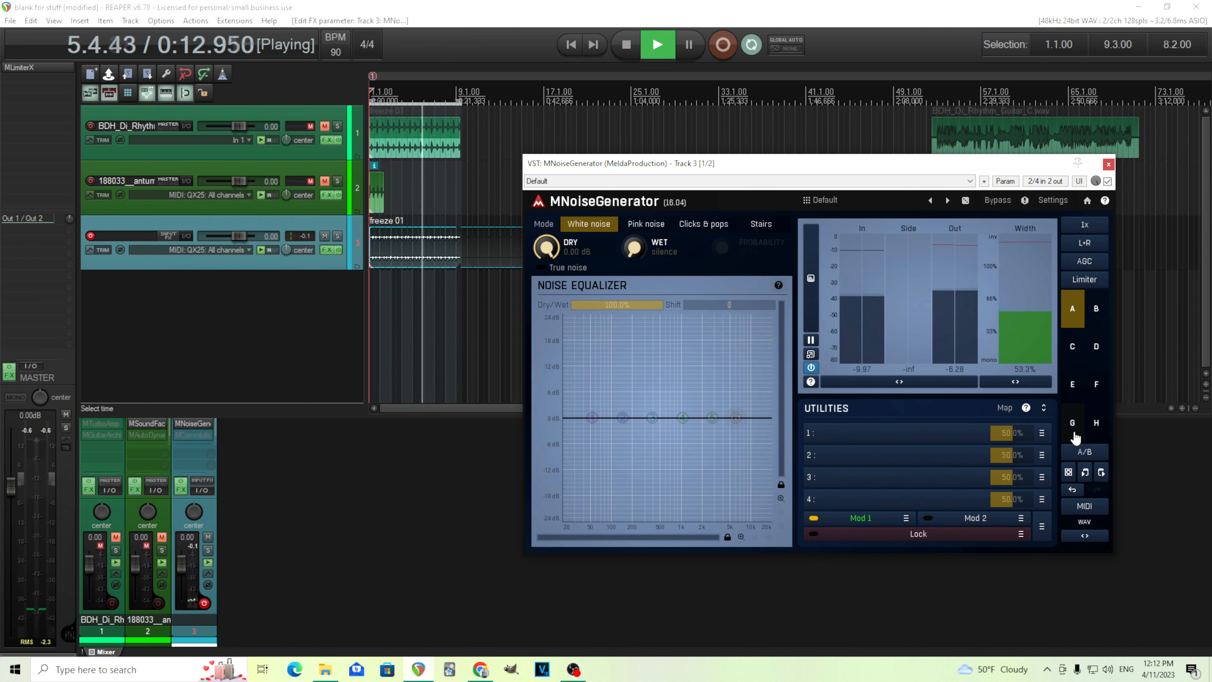
click(629, 49)
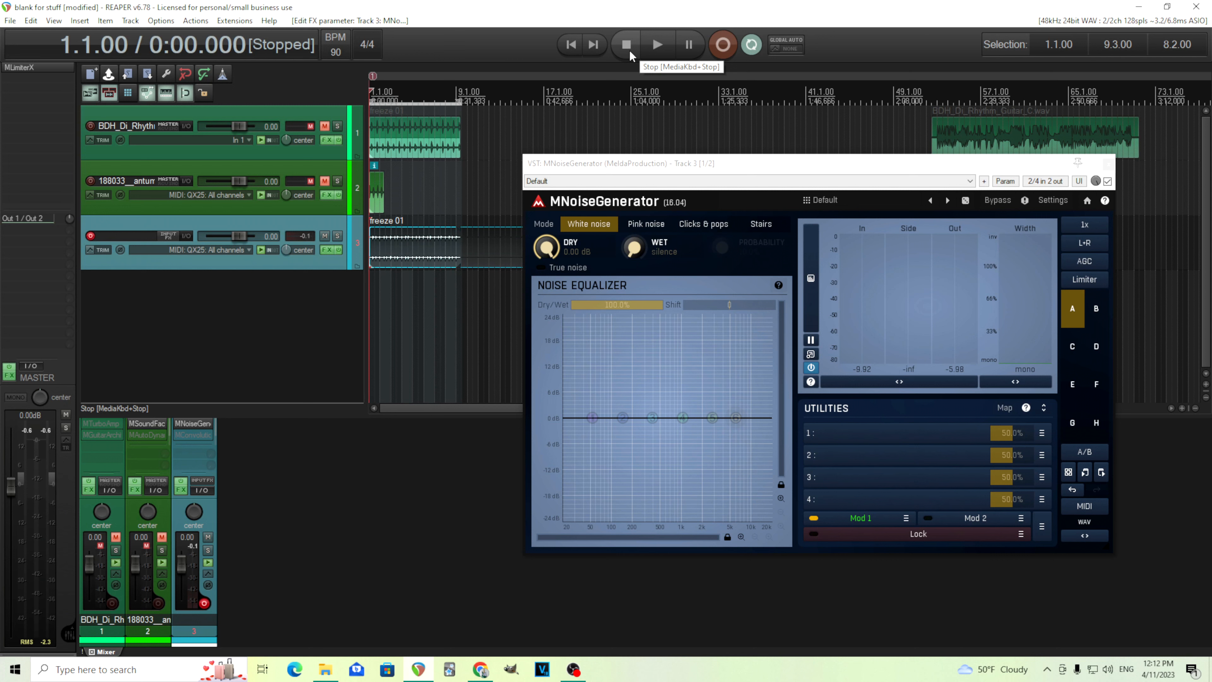
Enable noise equalizer band 6 and make band 1 a high-pass filter (12 dB/oct) with slope 1.
click(738, 418)
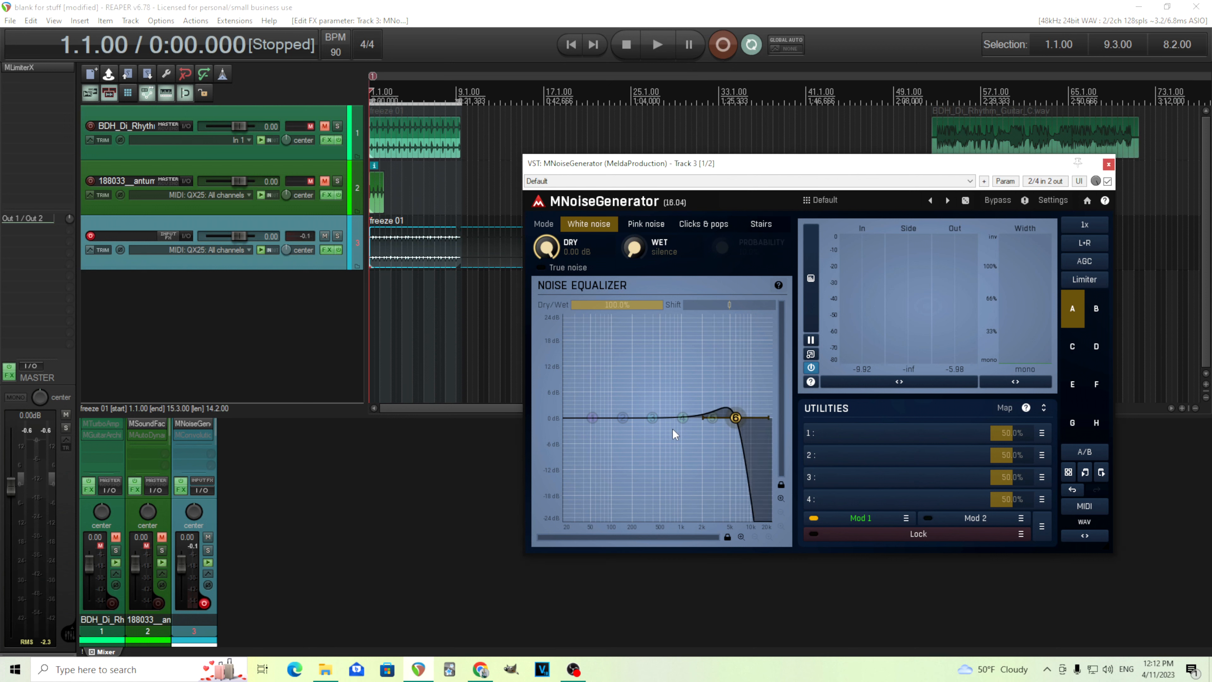
double_click(592, 417)
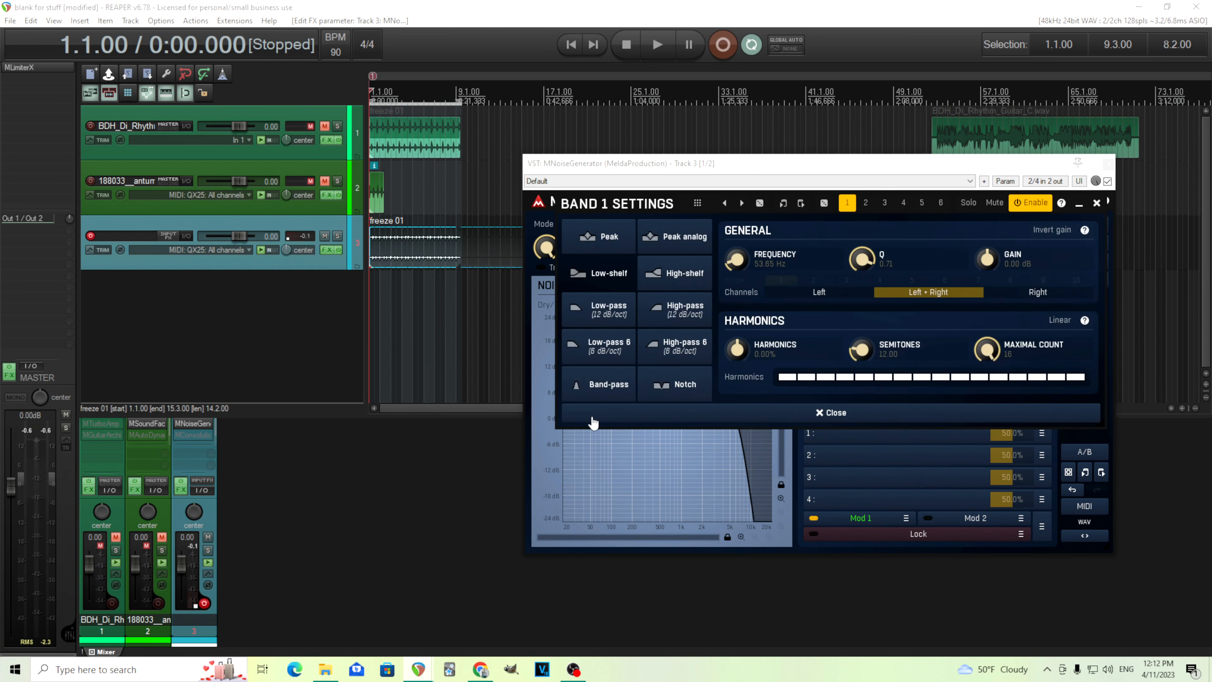
click(670, 321)
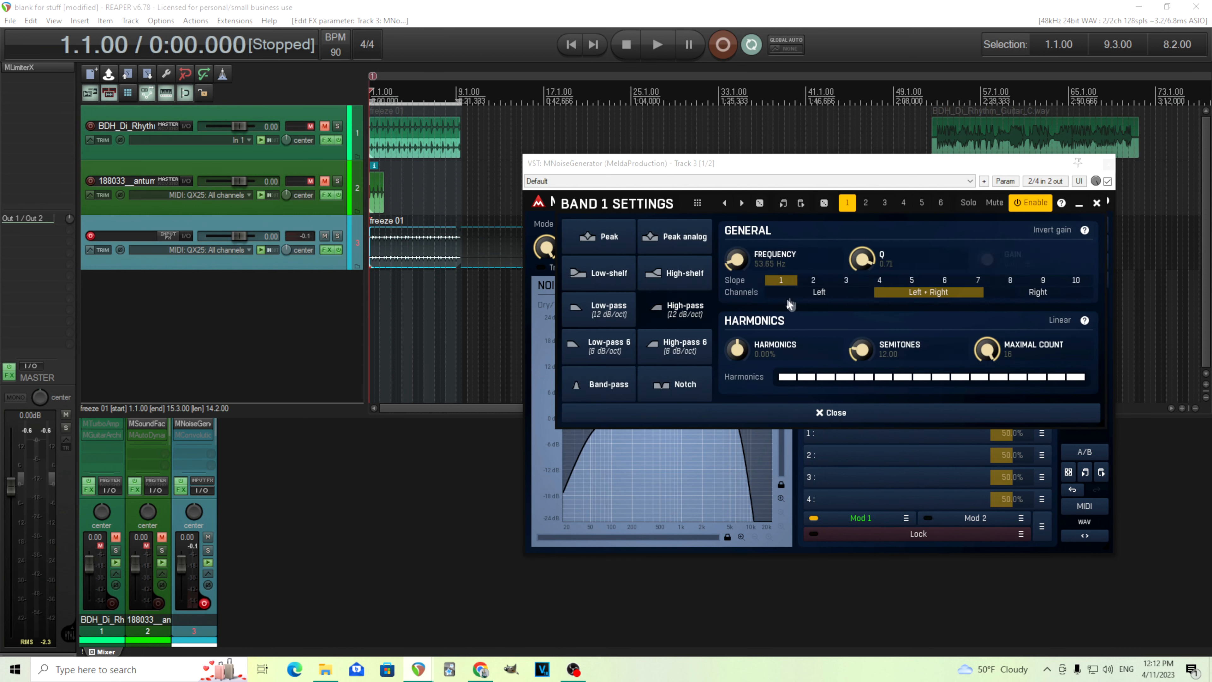
click(835, 413)
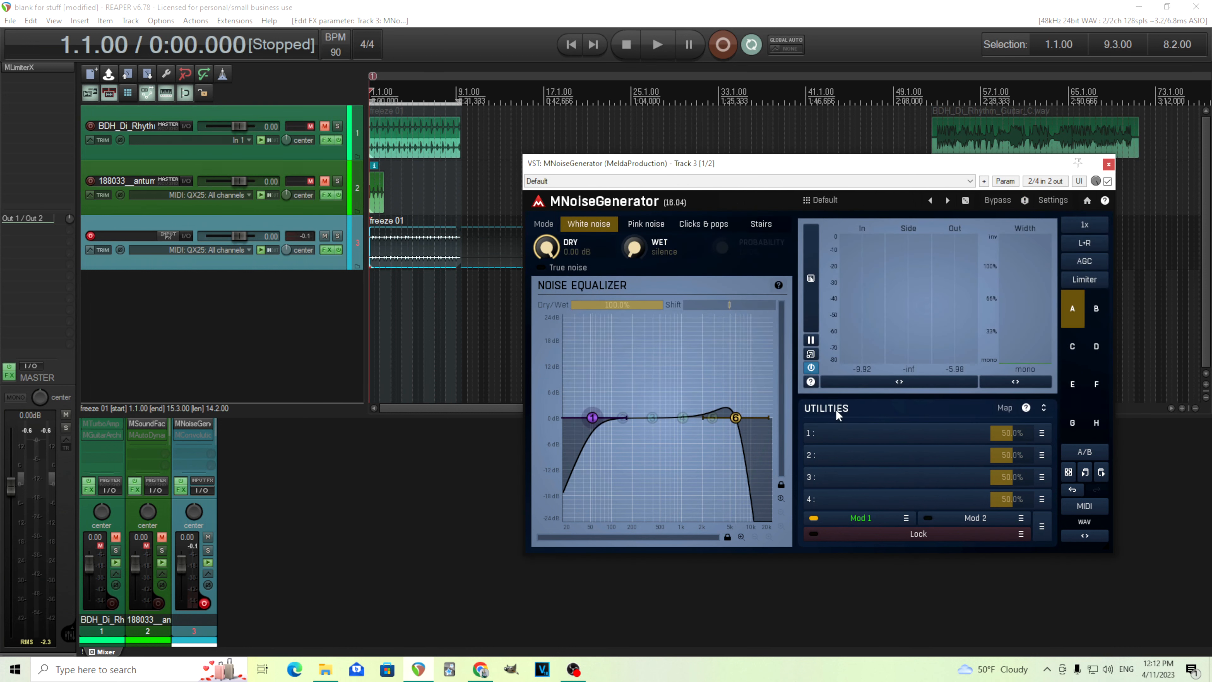
During playback, turn Dry down to silence, lower band 6 to about 1968 Hz and raise band 1 to about 123 Hz.
click(659, 45)
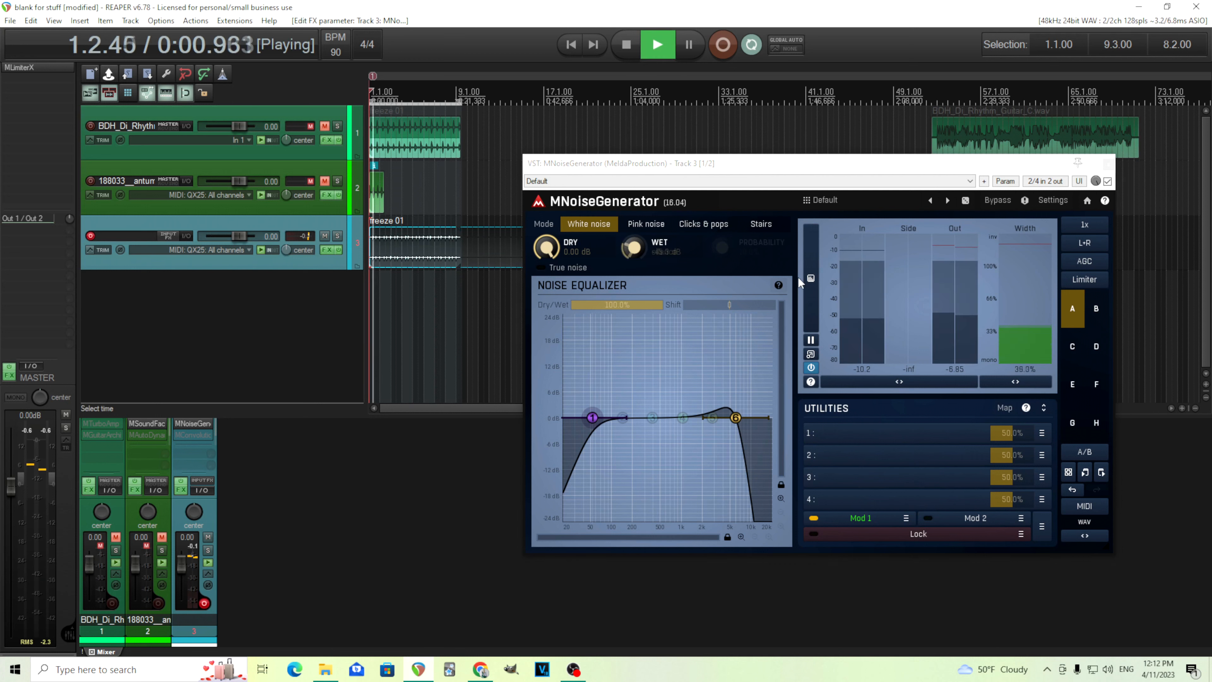
drag(547, 248, 549, 291)
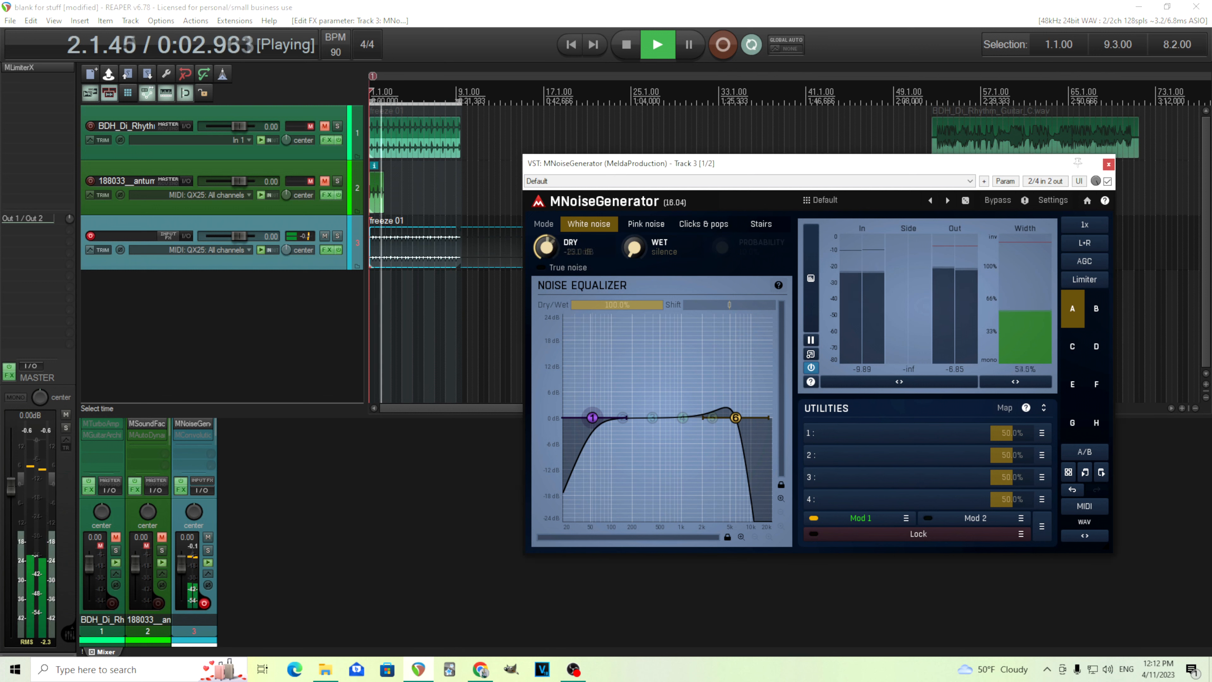
drag(735, 417, 702, 416)
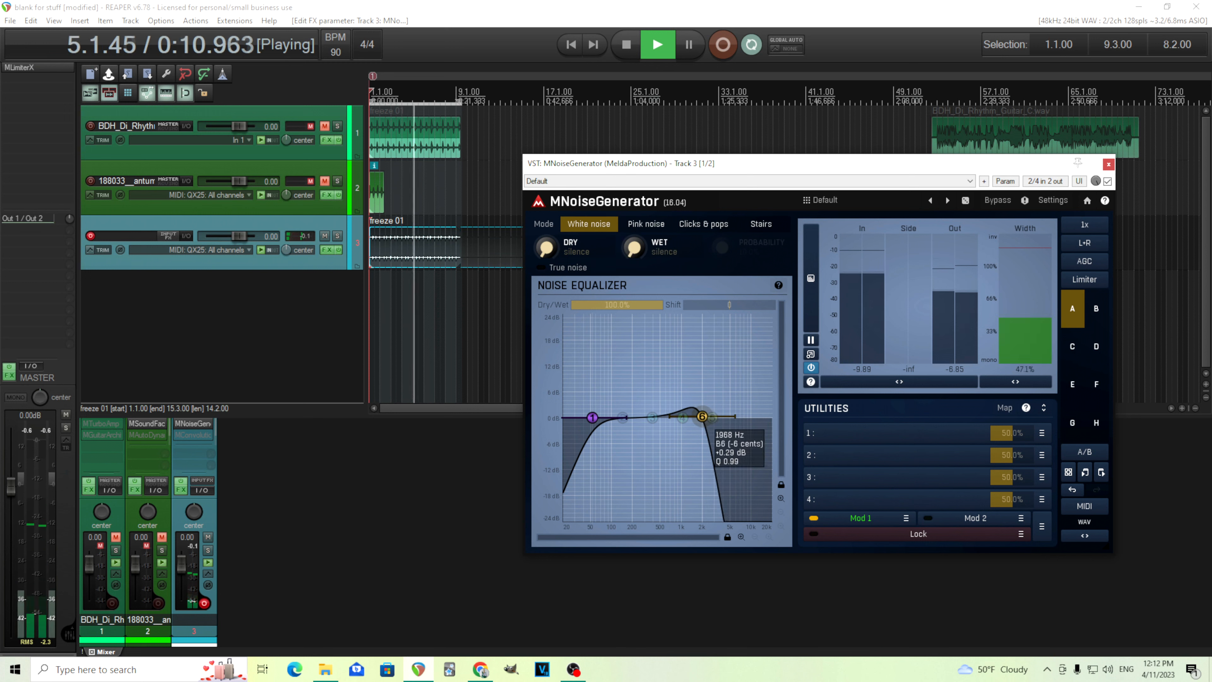
drag(591, 417, 617, 417)
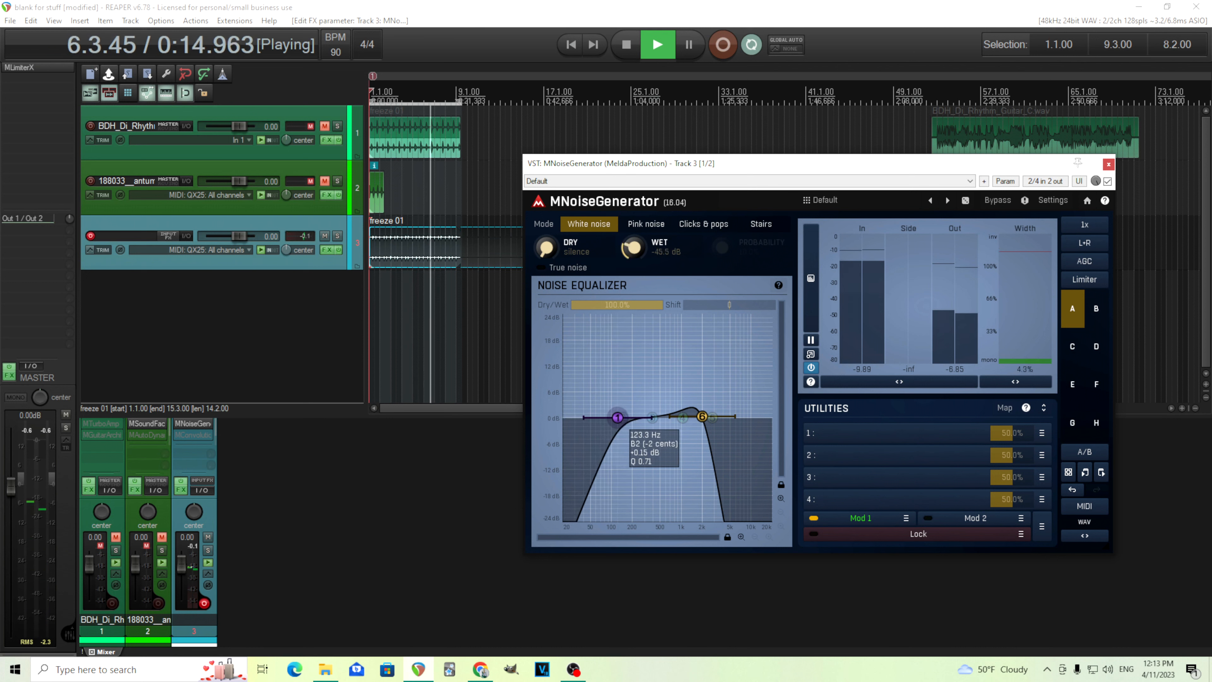
click(625, 46)
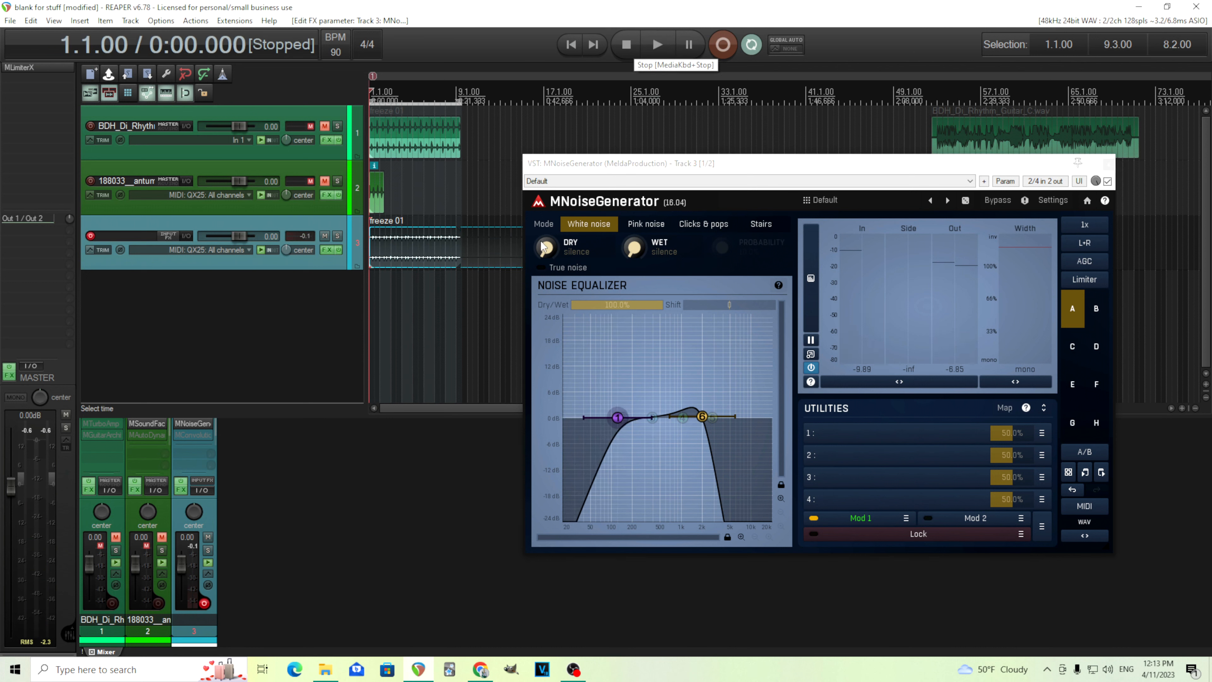
Restore Dry to 0.00 dB and listen to the clip blended with the filtered noise.
drag(542, 242, 541, 191)
click(656, 45)
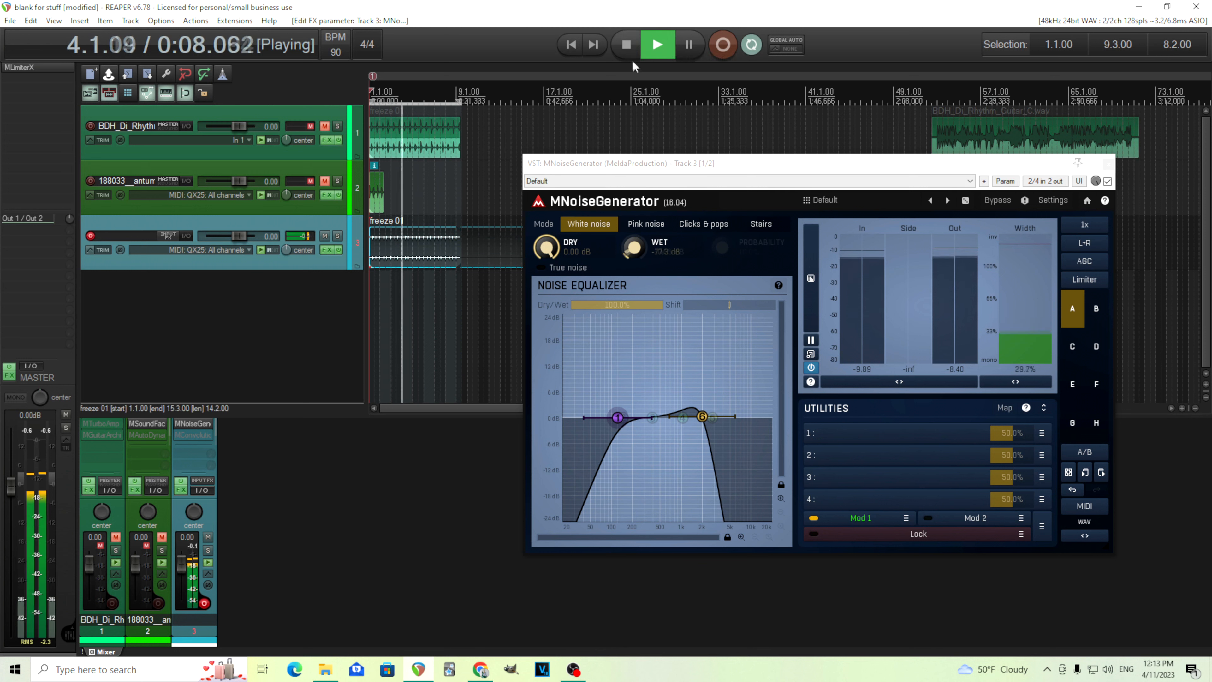
click(627, 45)
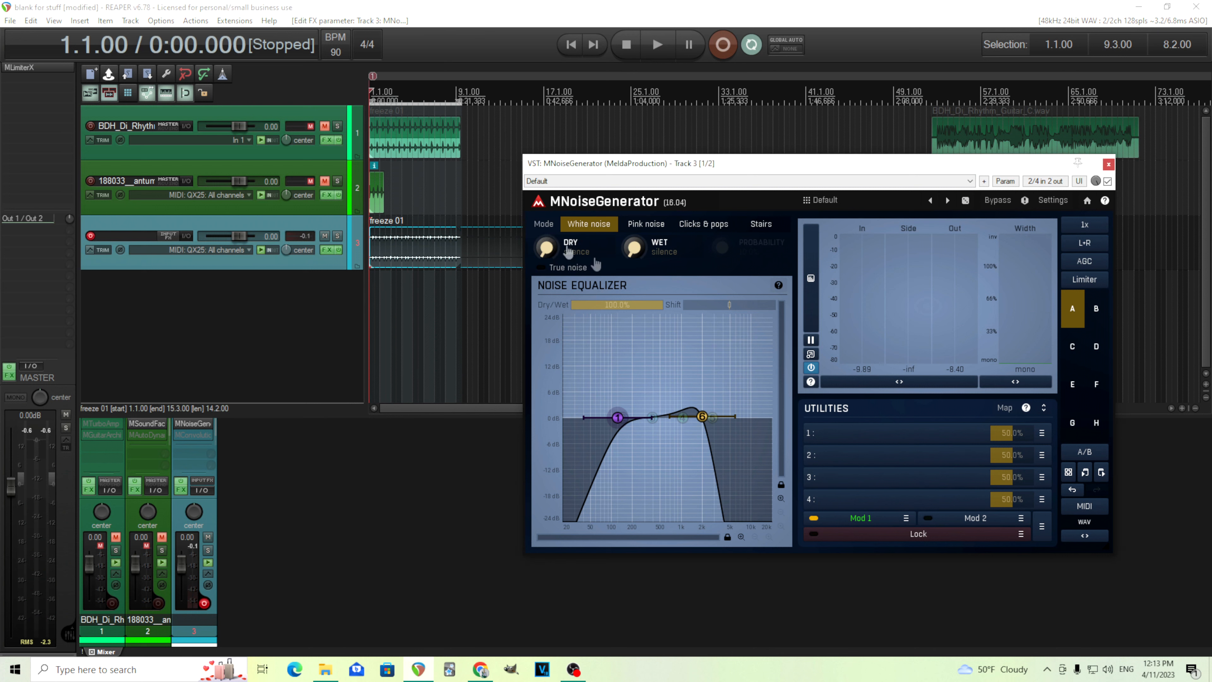
Play the noise alone with Dry at silence and lower band 6 to about 1.1 kHz.
click(657, 46)
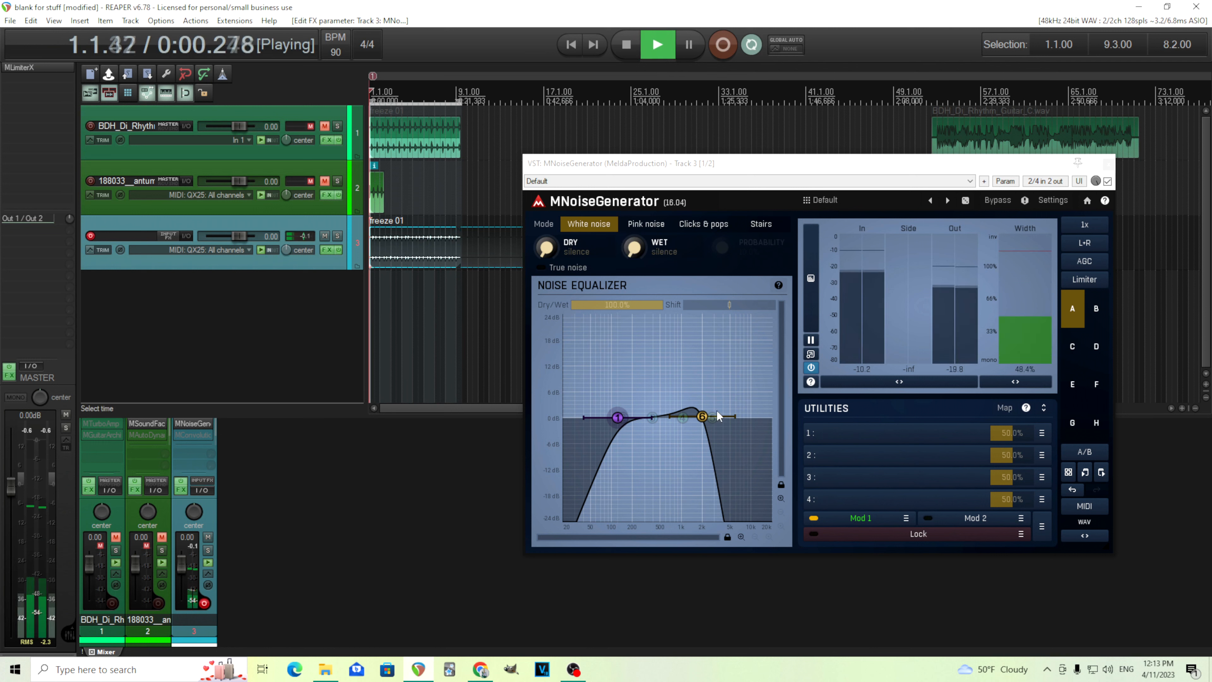
drag(703, 418, 685, 417)
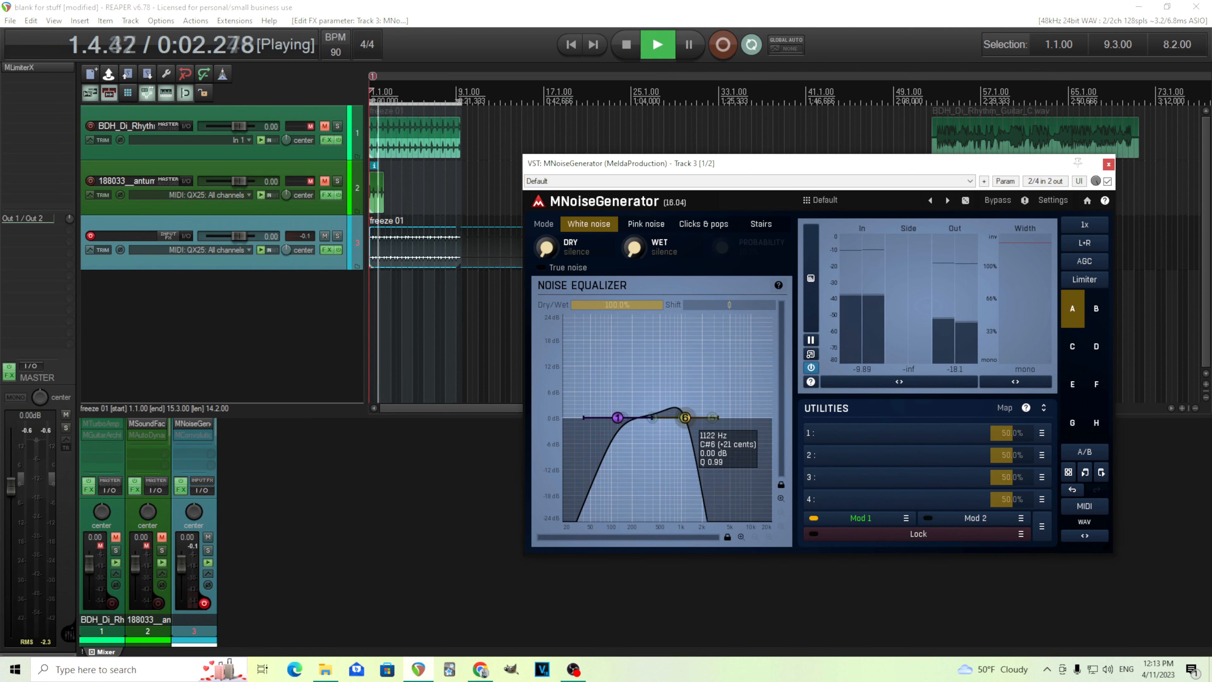
drag(685, 418, 684, 419)
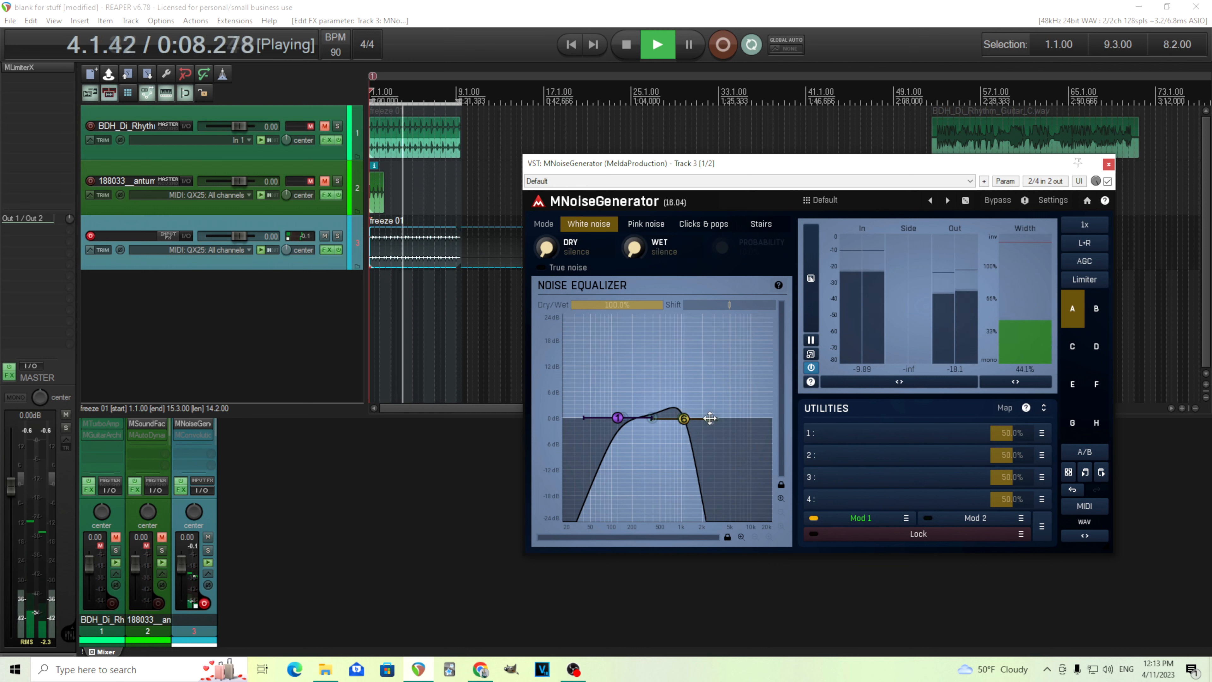
With the noise playing alone, set band 6 to about 874 Hz with a Q of about 1.17, and stop playback.
scroll(696, 417, up, 5)
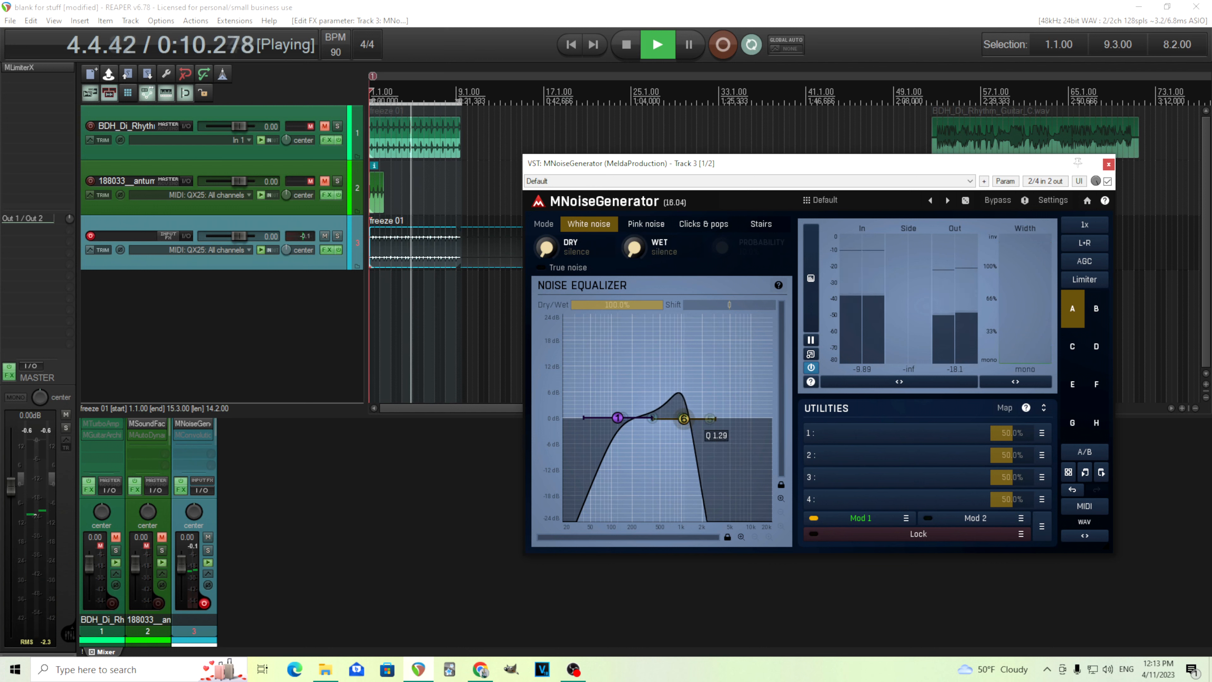
drag(683, 419, 677, 420)
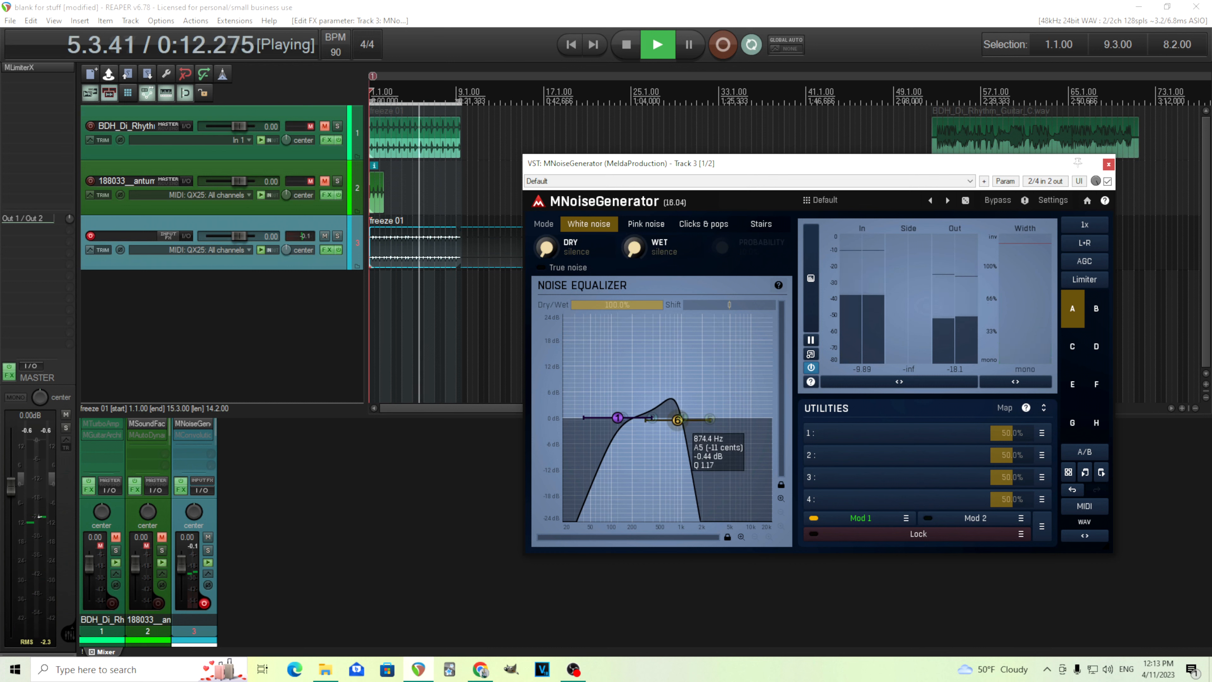
click(626, 45)
Restore Dry to 0.00 dB, play the clip with the noise, and reduce band 6's Q to 0.97.
drag(547, 248, 547, 210)
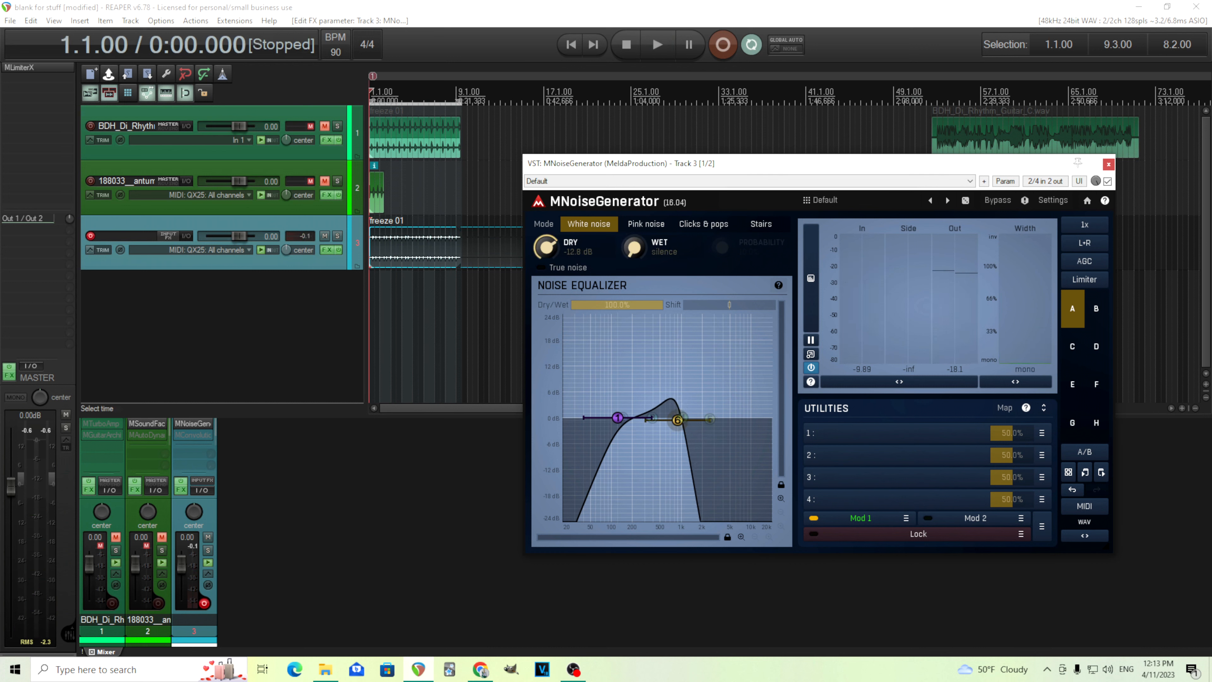
click(653, 50)
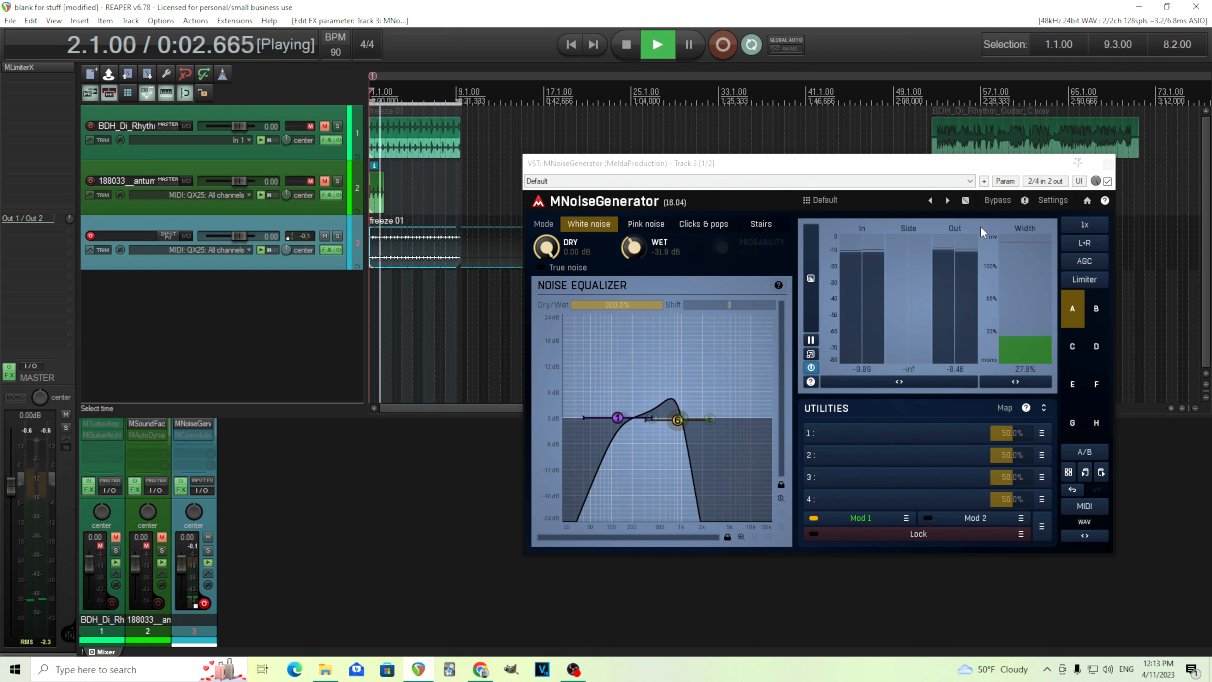
click(998, 203)
scroll(698, 427, down, 5)
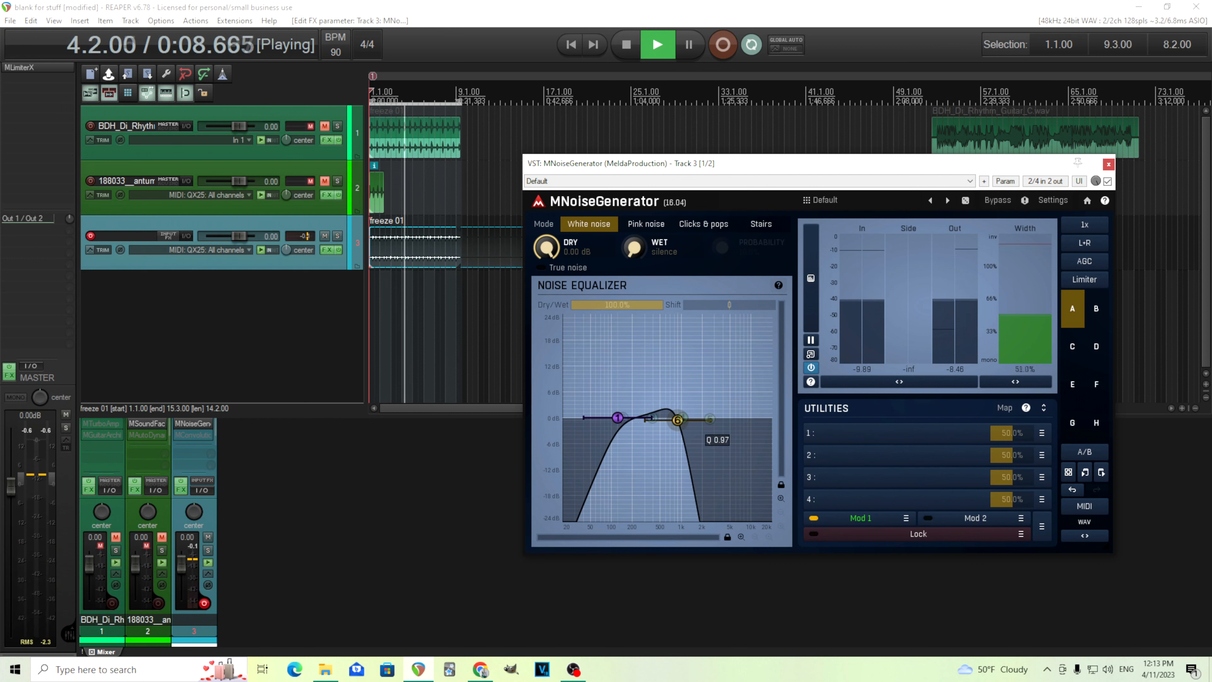
Lower band 6 to about 691 Hz while comparing the blend with the bypassed sound, and stop playback.
click(998, 203)
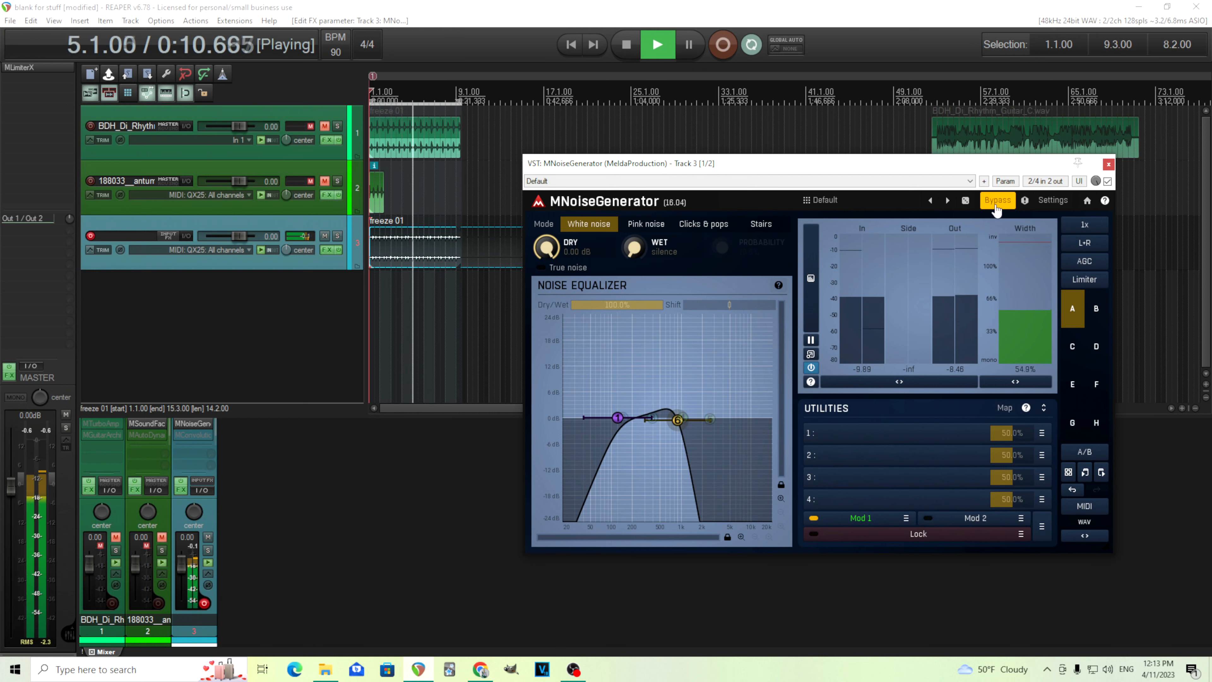
click(997, 203)
drag(677, 420, 670, 420)
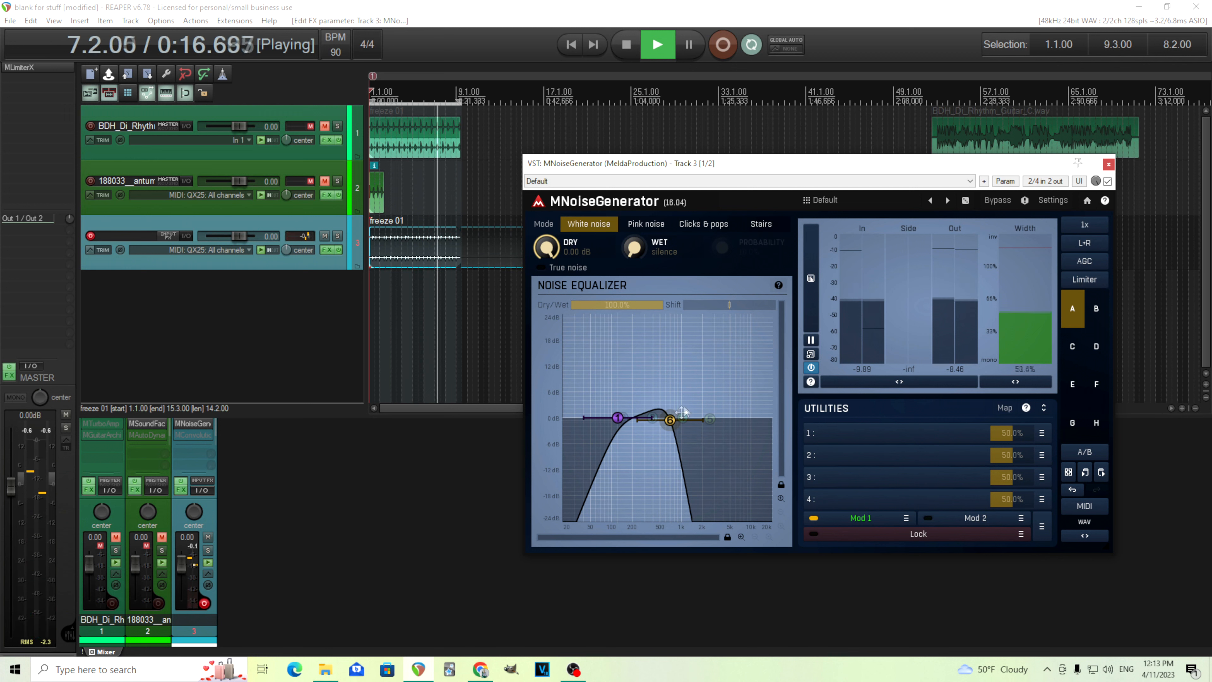
click(1000, 203)
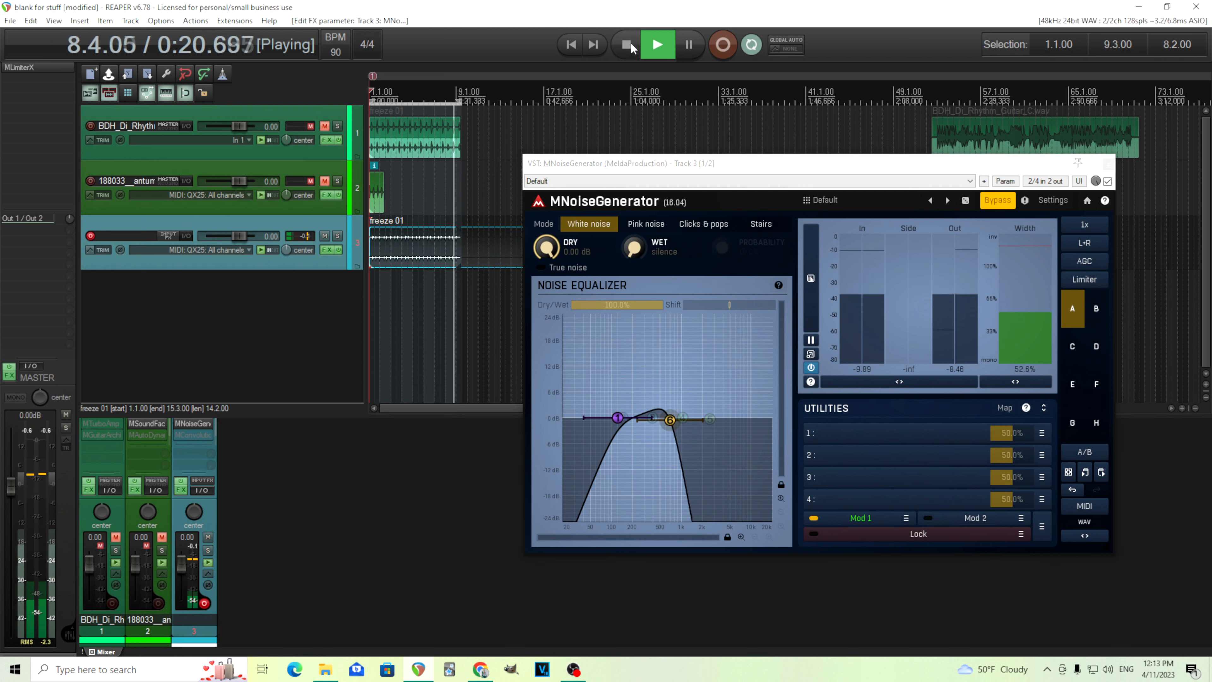
key(space)
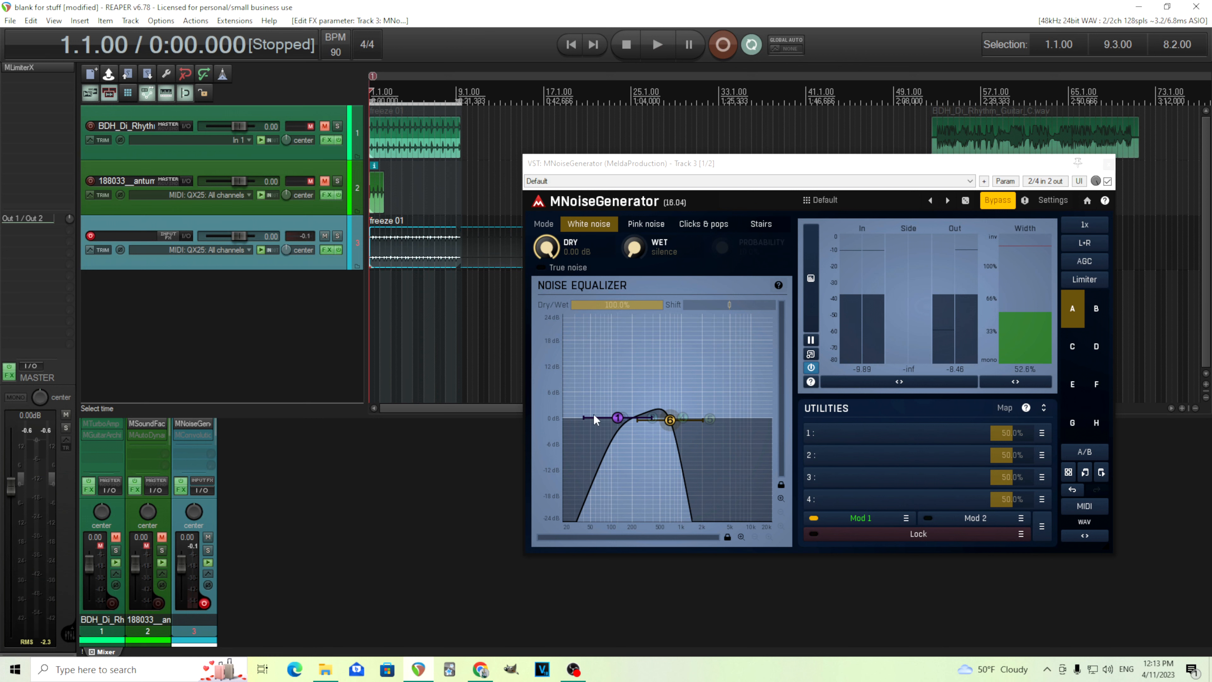
Sharpen band 1's Q and adjust its frequency by ear, with Dry turned down to silence during playback.
drag(614, 422, 600, 417)
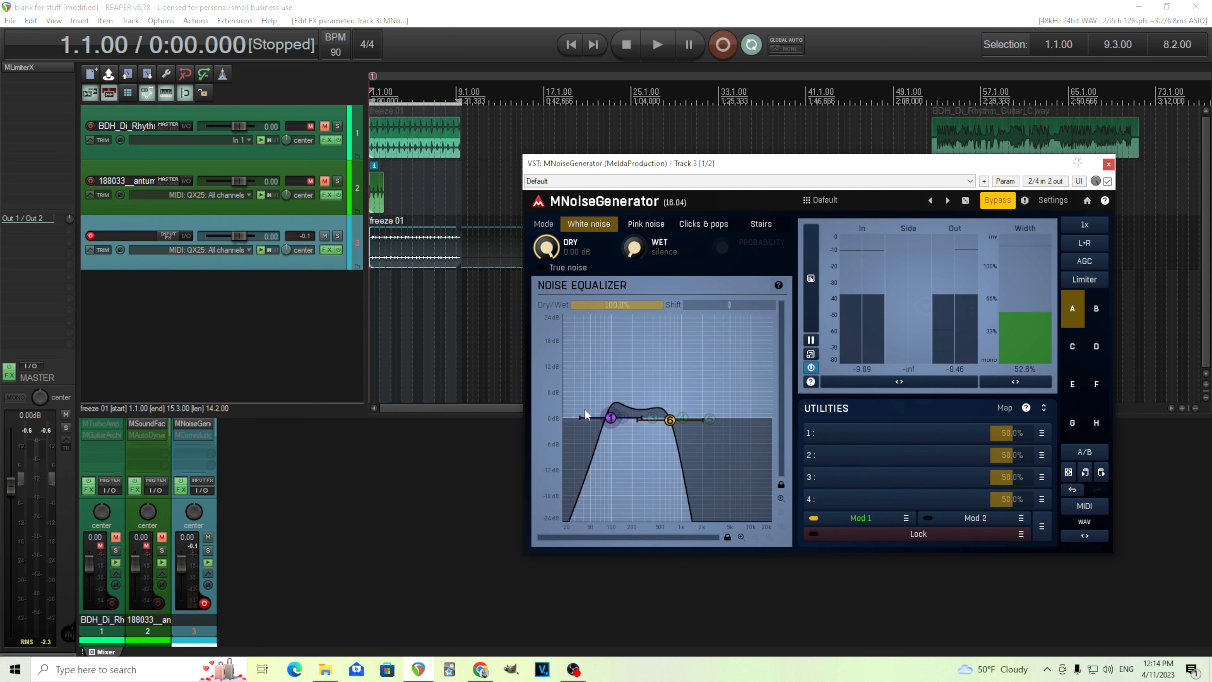
click(666, 51)
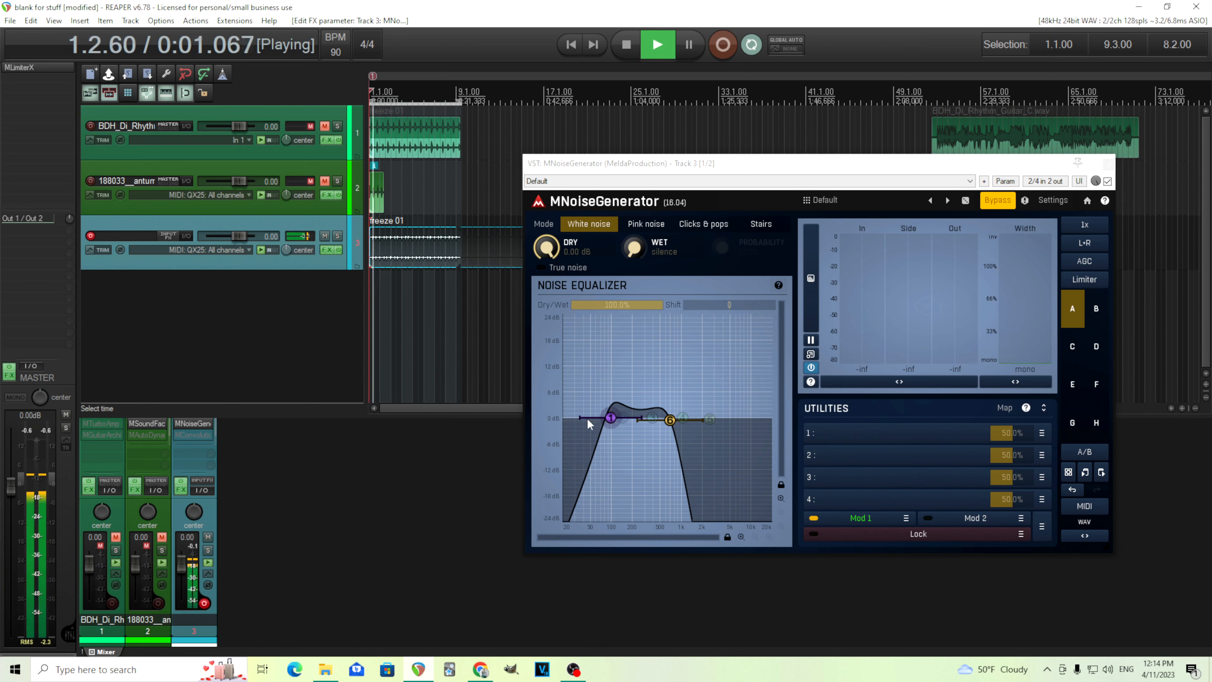
drag(550, 250, 550, 306)
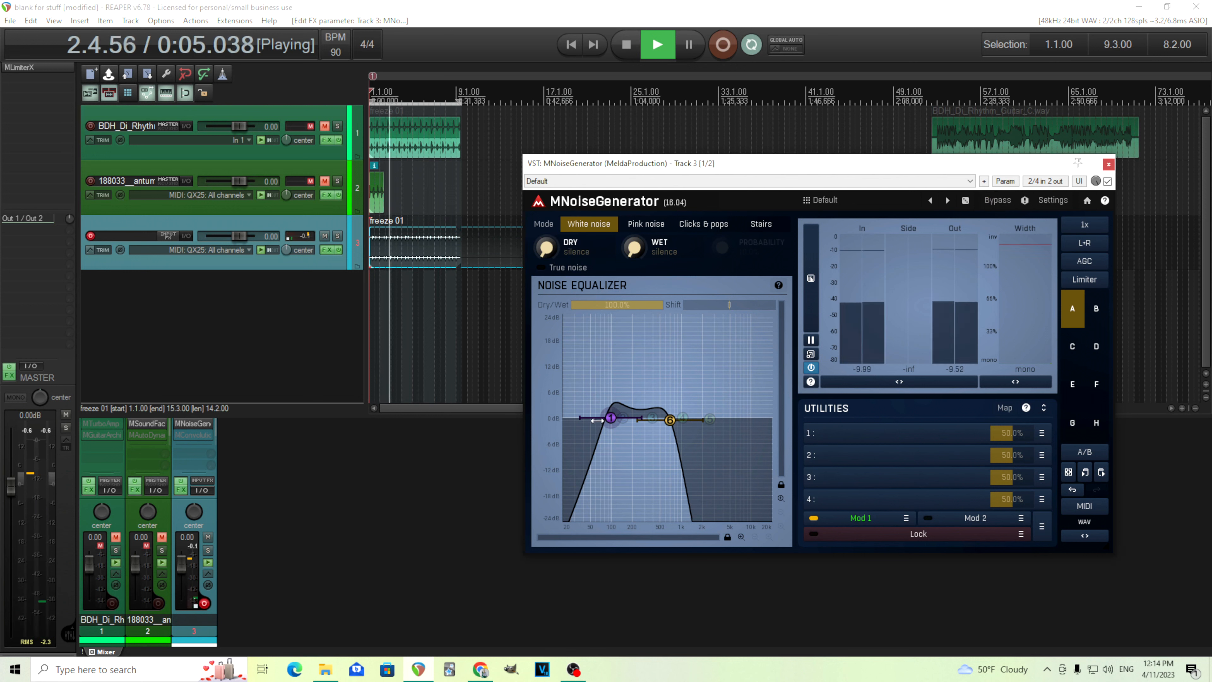
drag(610, 418, 621, 418)
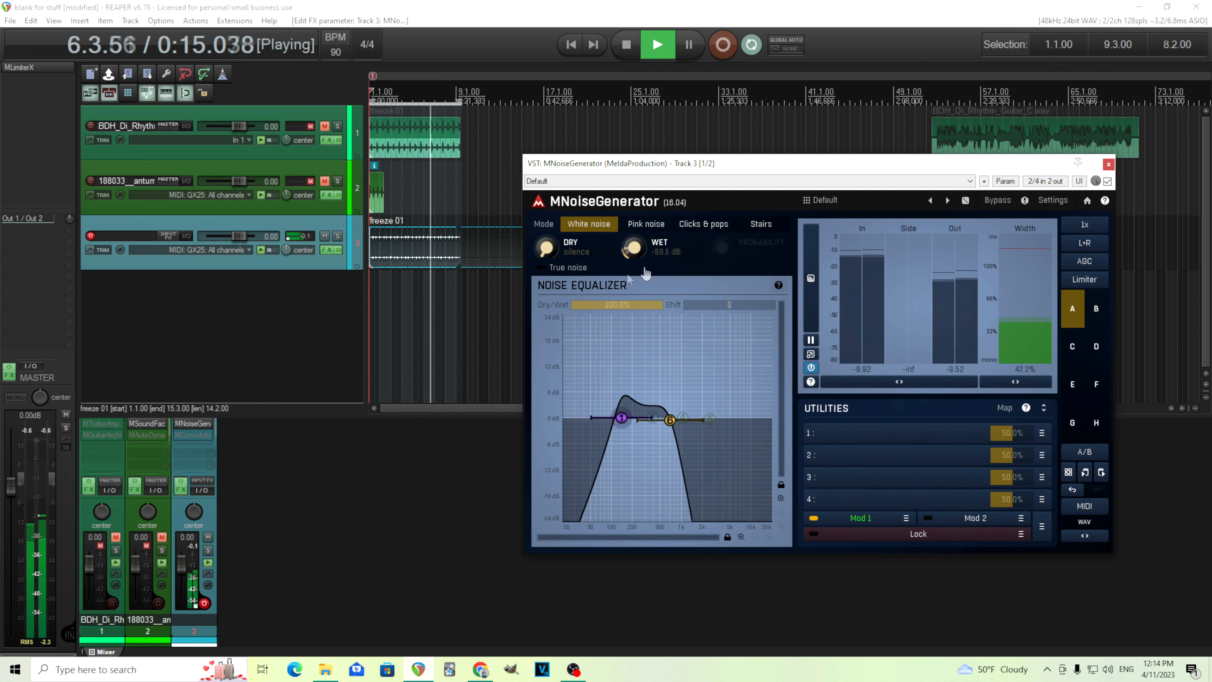
Restore Dry to 0.00 dB, audition the blend against bypass, and inspect Modulator 1's follower settings.
drag(553, 250, 552, 191)
click(1000, 202)
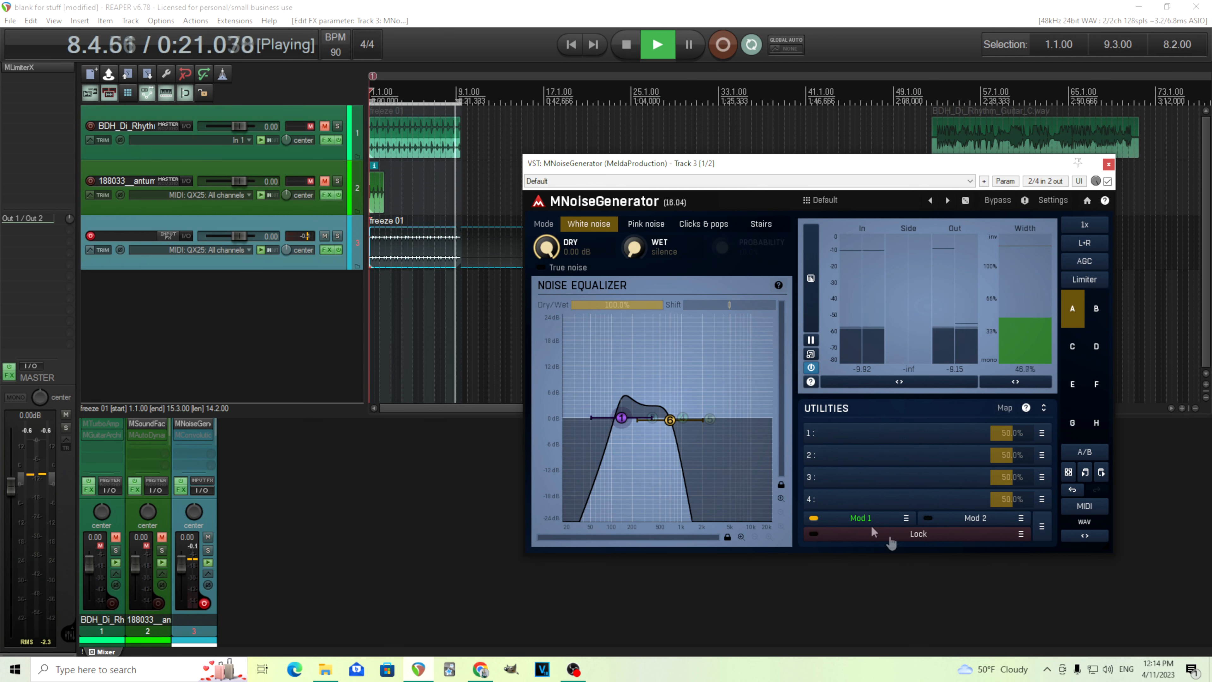
click(860, 518)
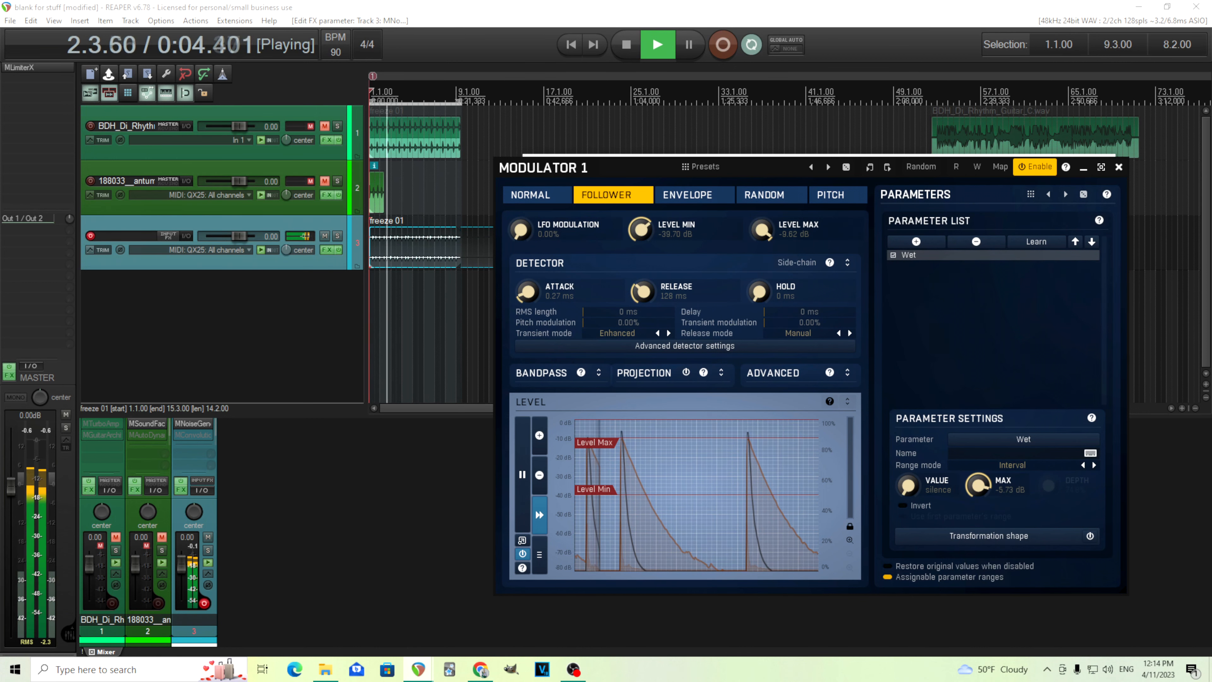
click(1118, 166)
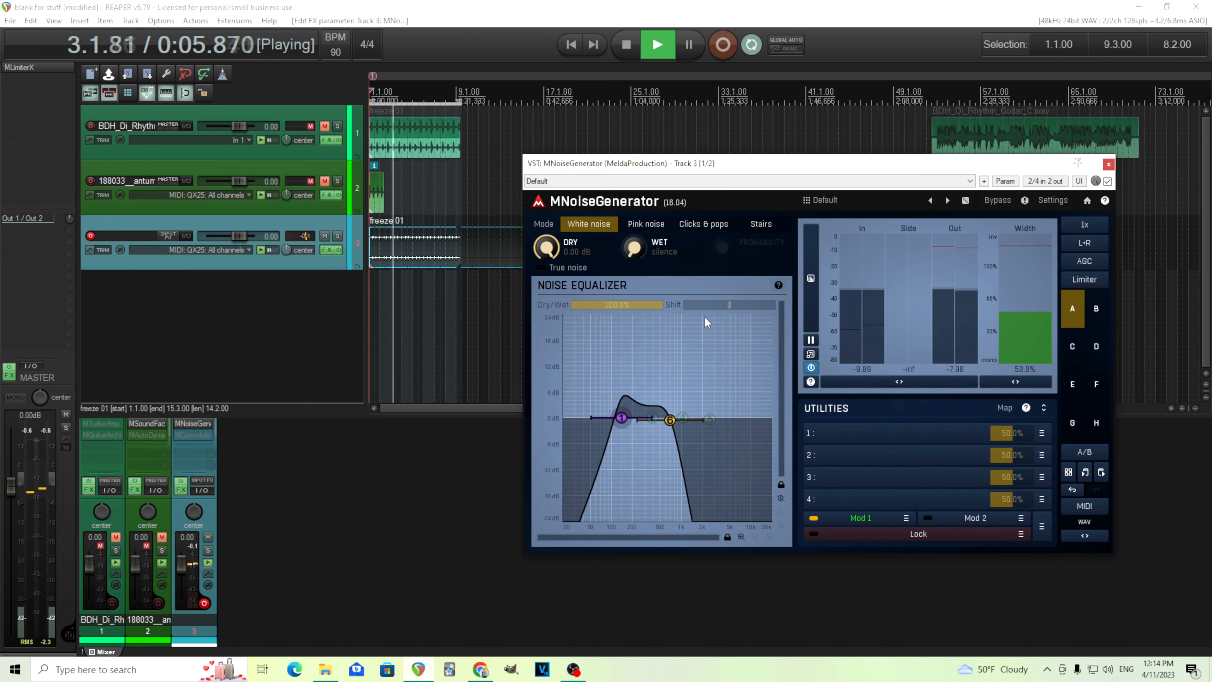
Set band 6 to about 653 Hz with a Q of 0.71, and nudge band 1 slightly higher.
double_click(670, 420)
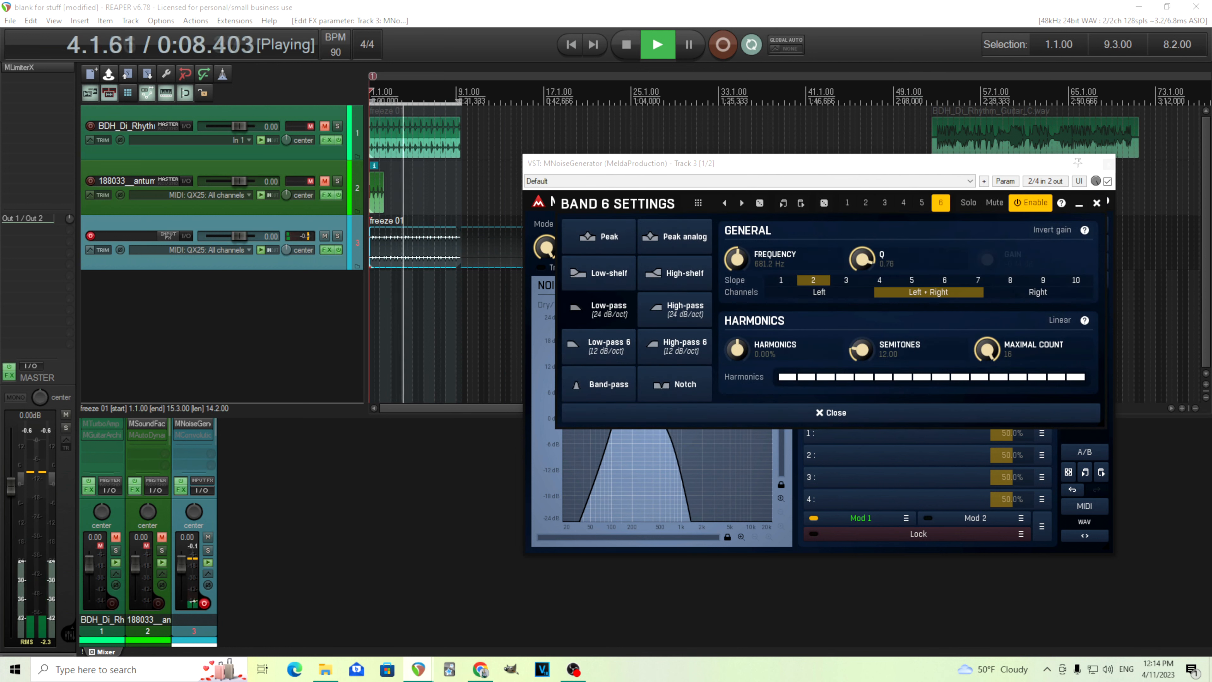
click(1097, 205)
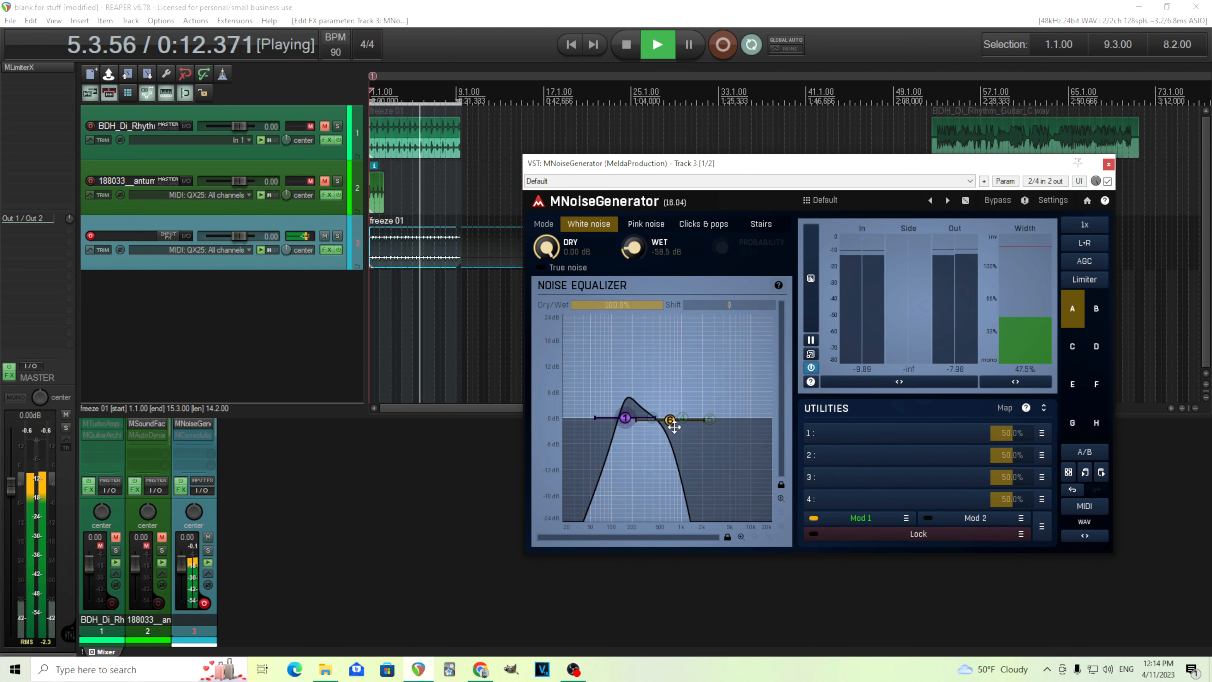
mouse_move(672, 421)
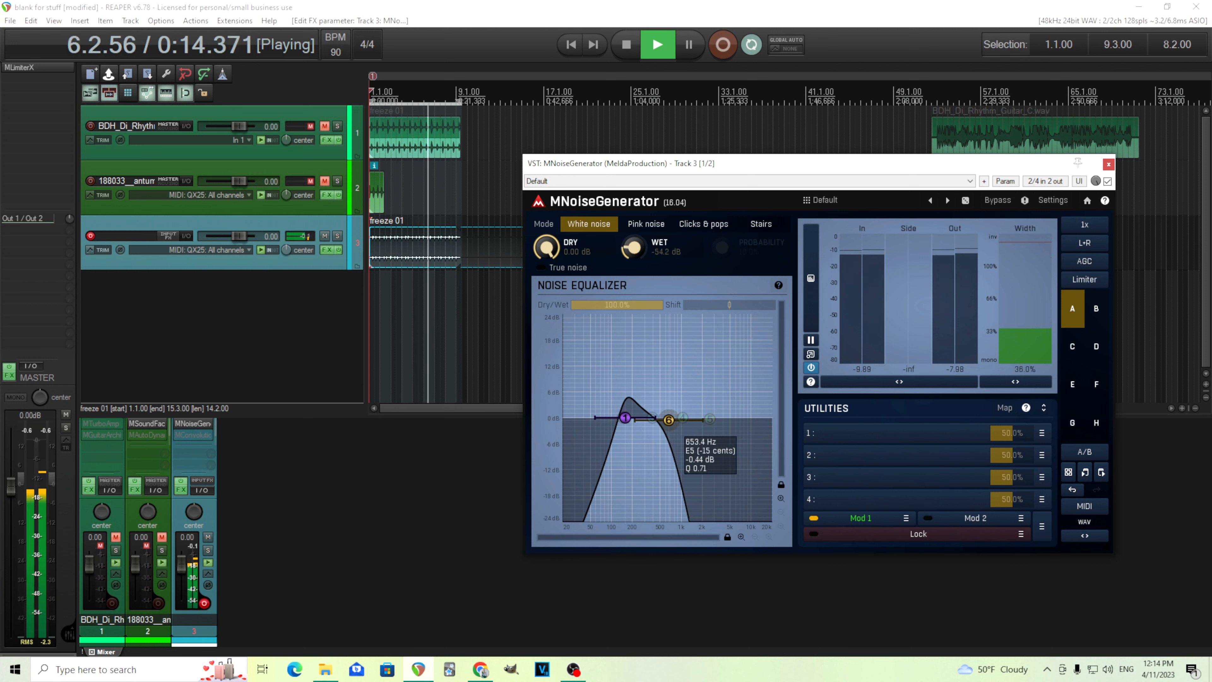
Compare the filtered noise blend with the bypassed clip, and stop playback.
click(1007, 205)
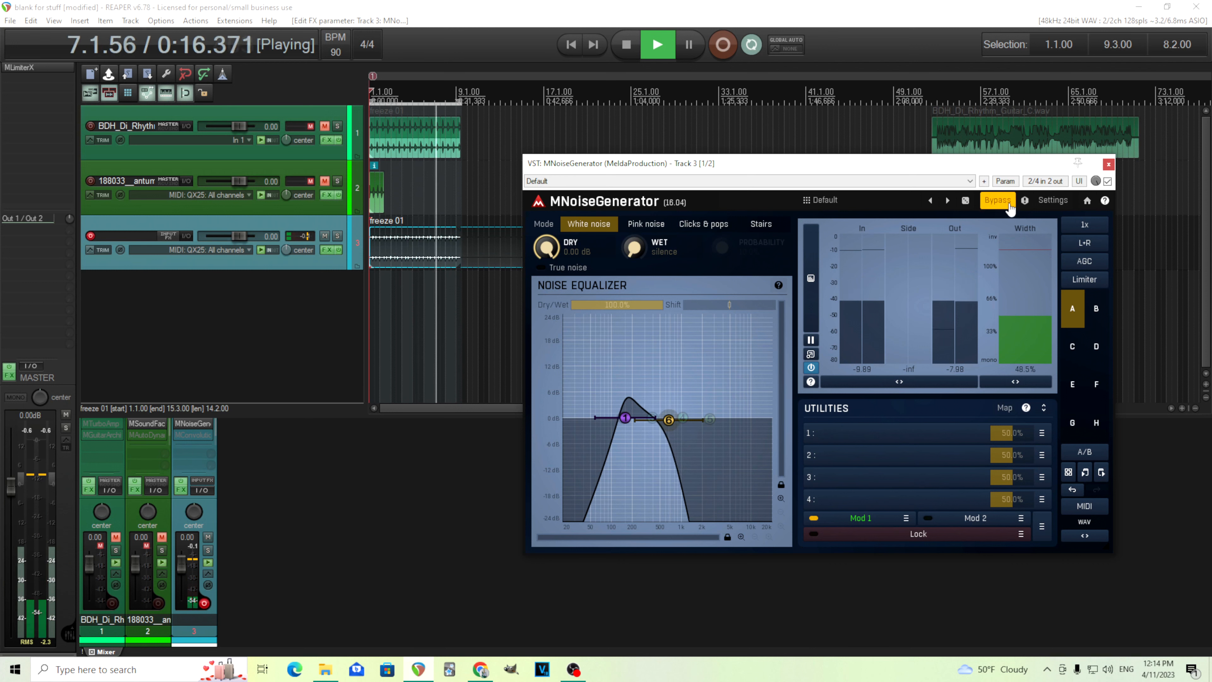
click(1008, 205)
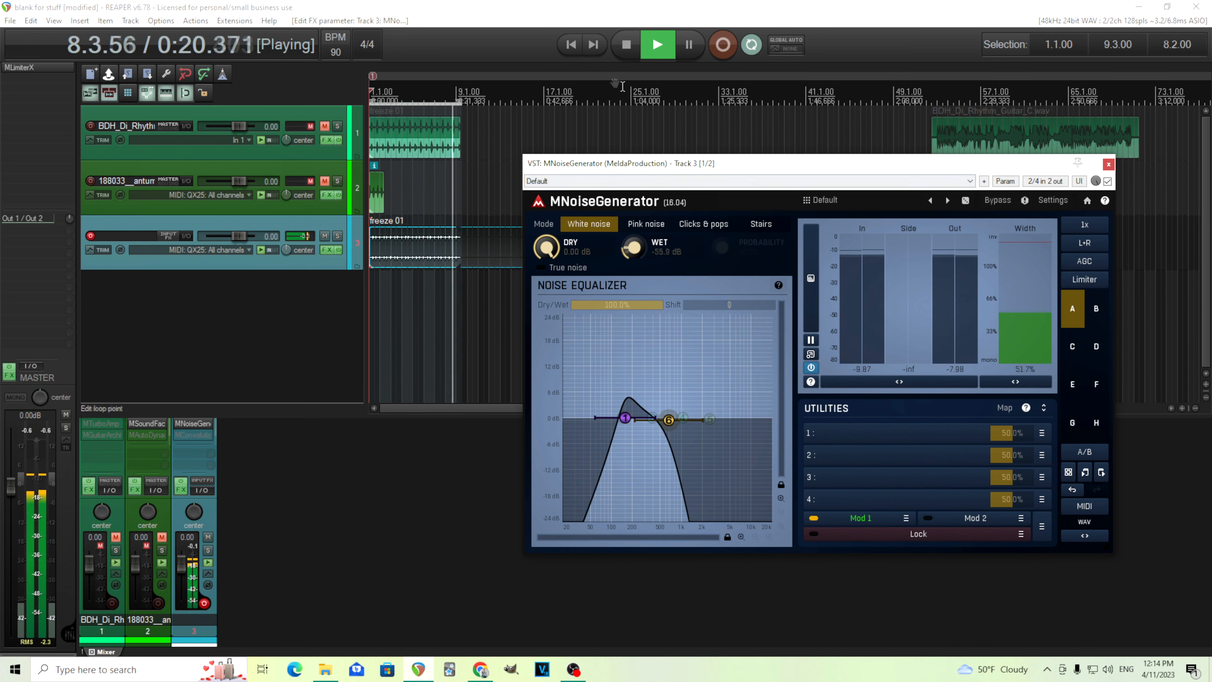
click(629, 45)
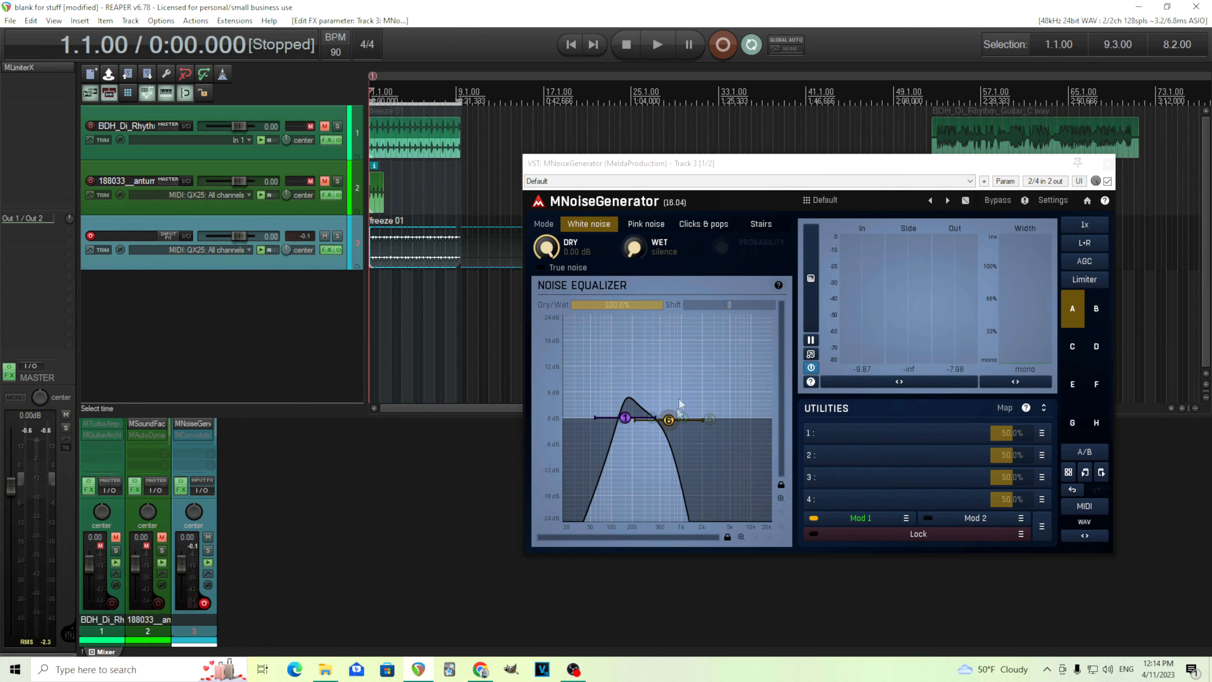
Raise band 6 to about 1502 Hz and move band 1 slightly higher, to just under 200 Hz.
drag(675, 423, 709, 420)
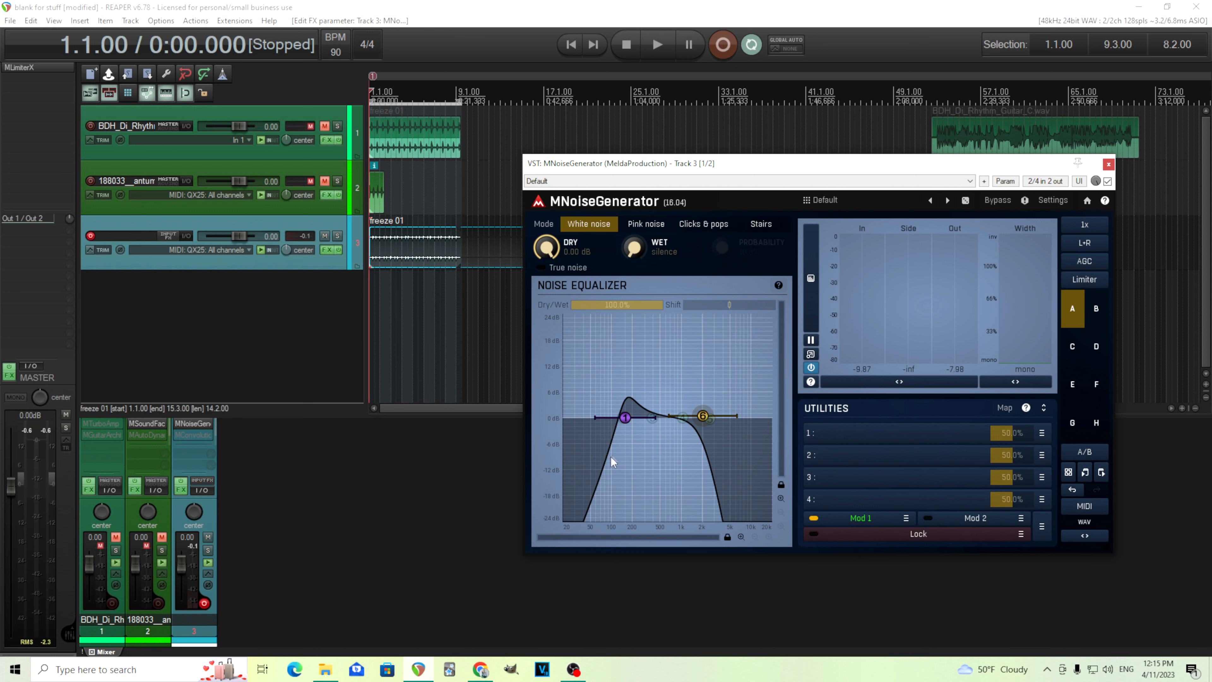
click(624, 418)
drag(623, 417, 619, 418)
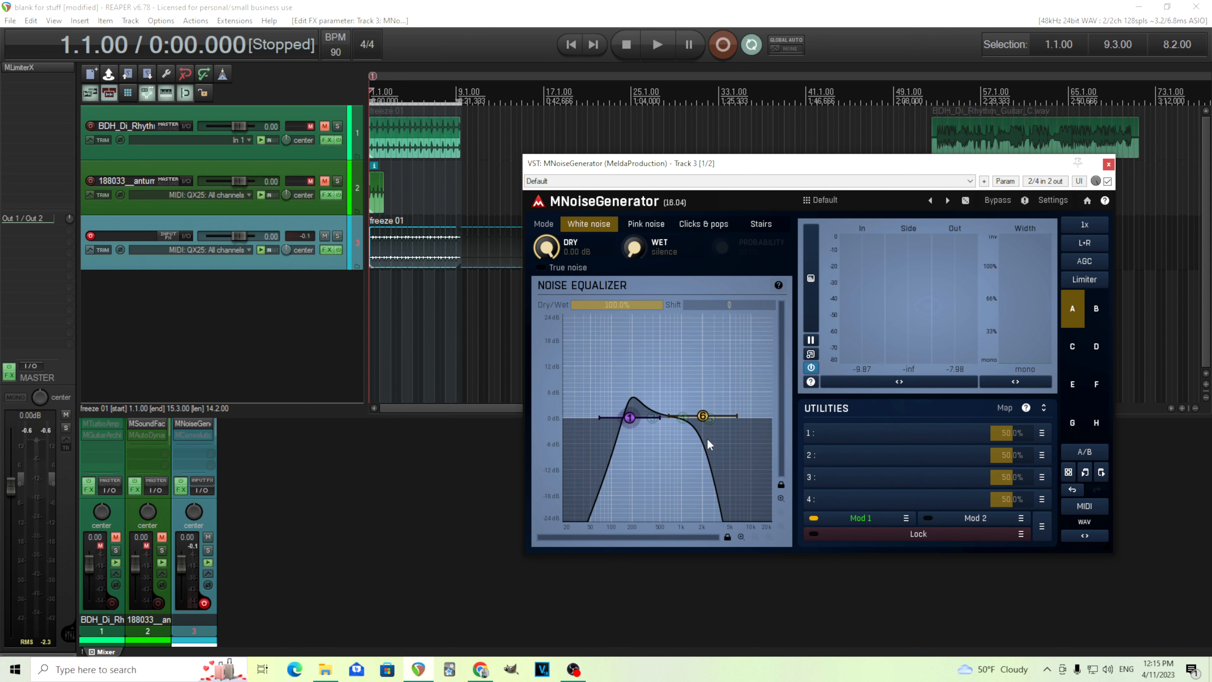
drag(703, 417, 694, 417)
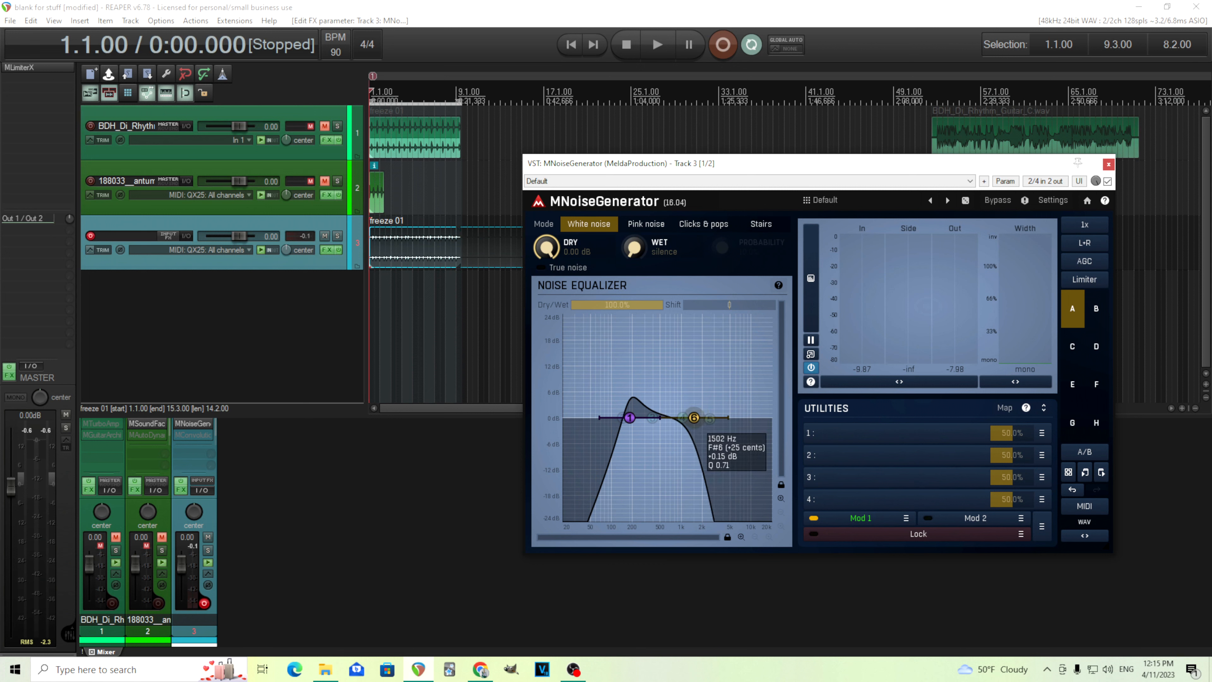
drag(700, 417, 694, 417)
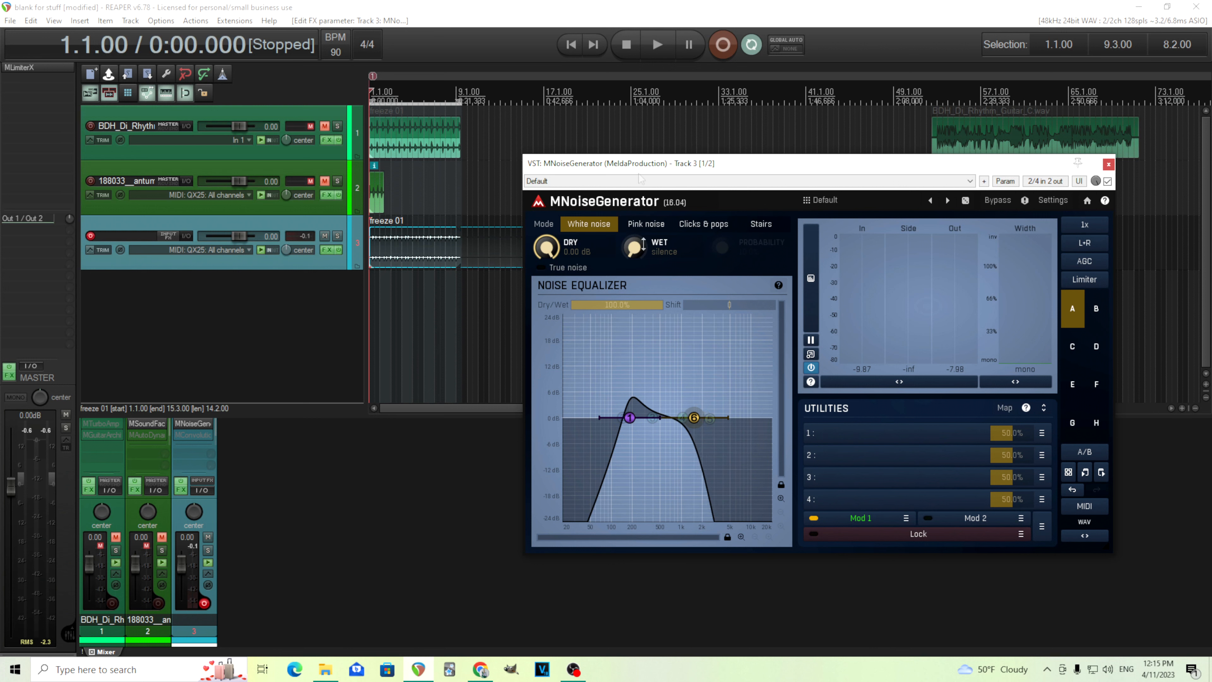
Play the clip, lower band 6 to just above 1 kHz, and compare the result with bypass.
click(655, 53)
drag(696, 417, 687, 417)
click(998, 200)
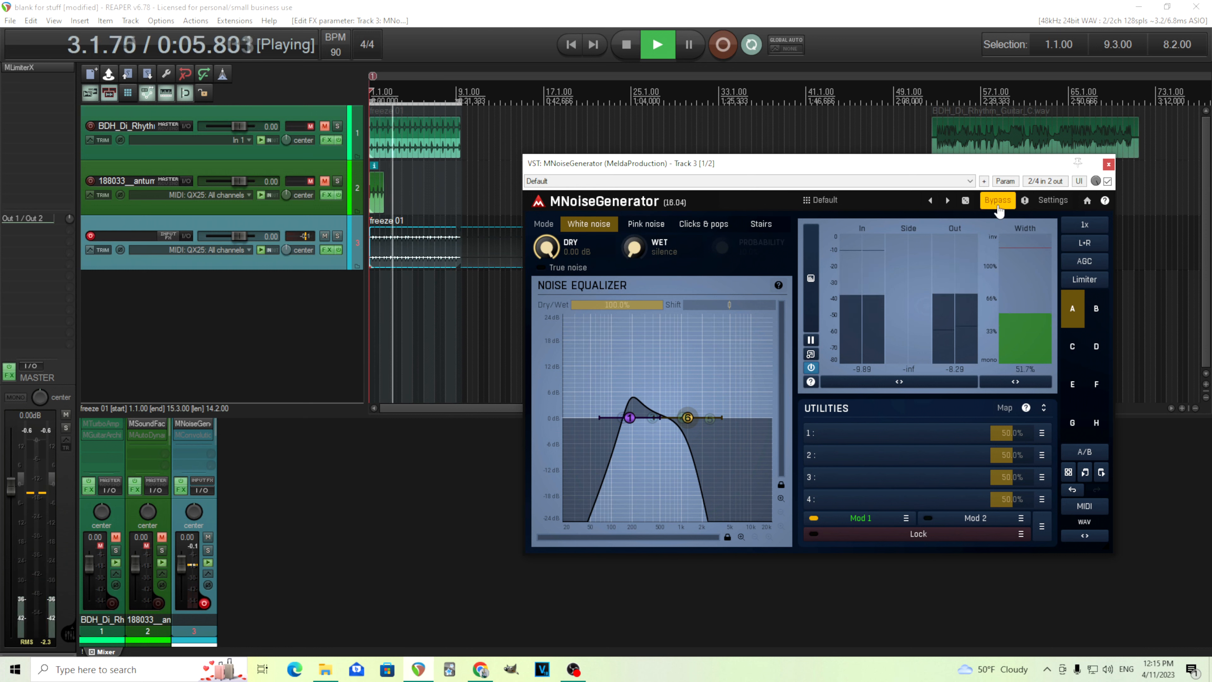
click(997, 200)
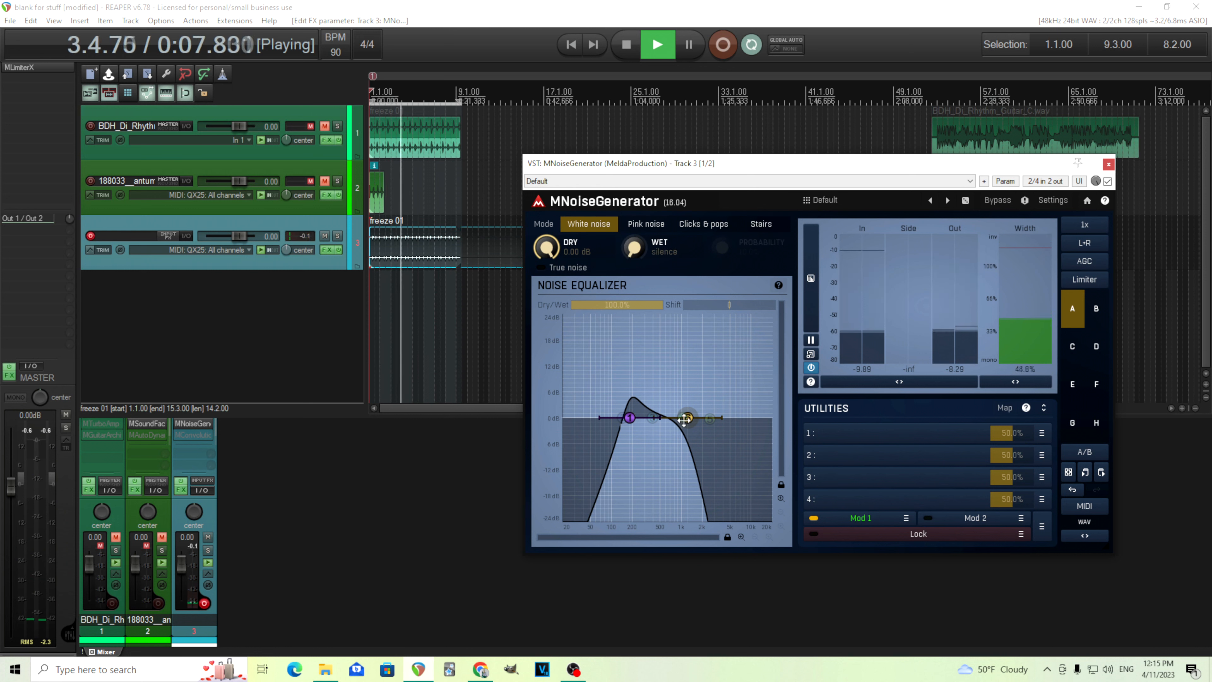
Lower band 6 to just below 1 kHz, compare the blend with bypass again, and stop playback.
drag(682, 420, 675, 419)
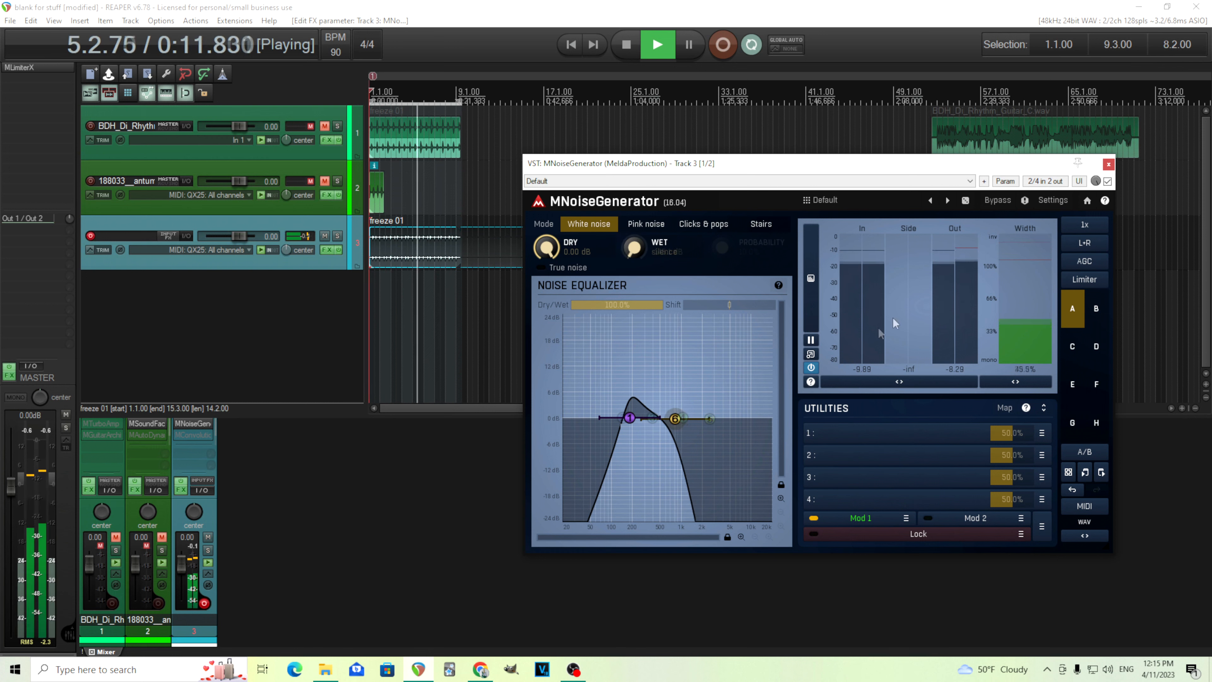
click(1002, 201)
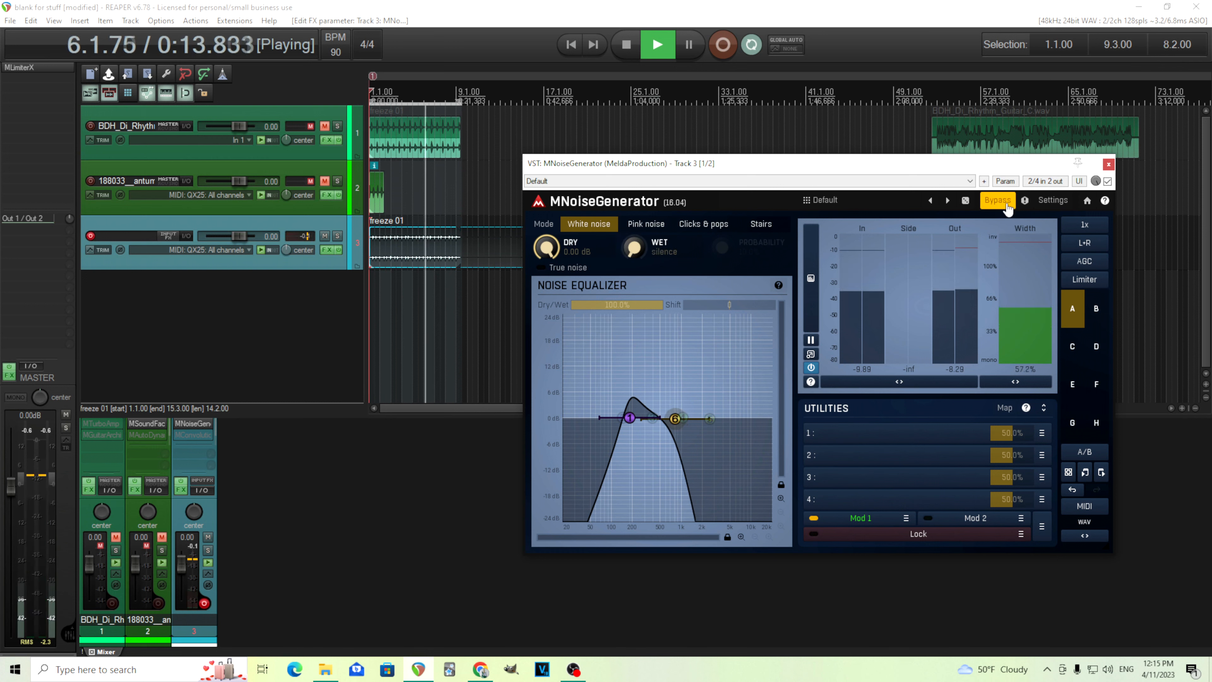
click(1007, 205)
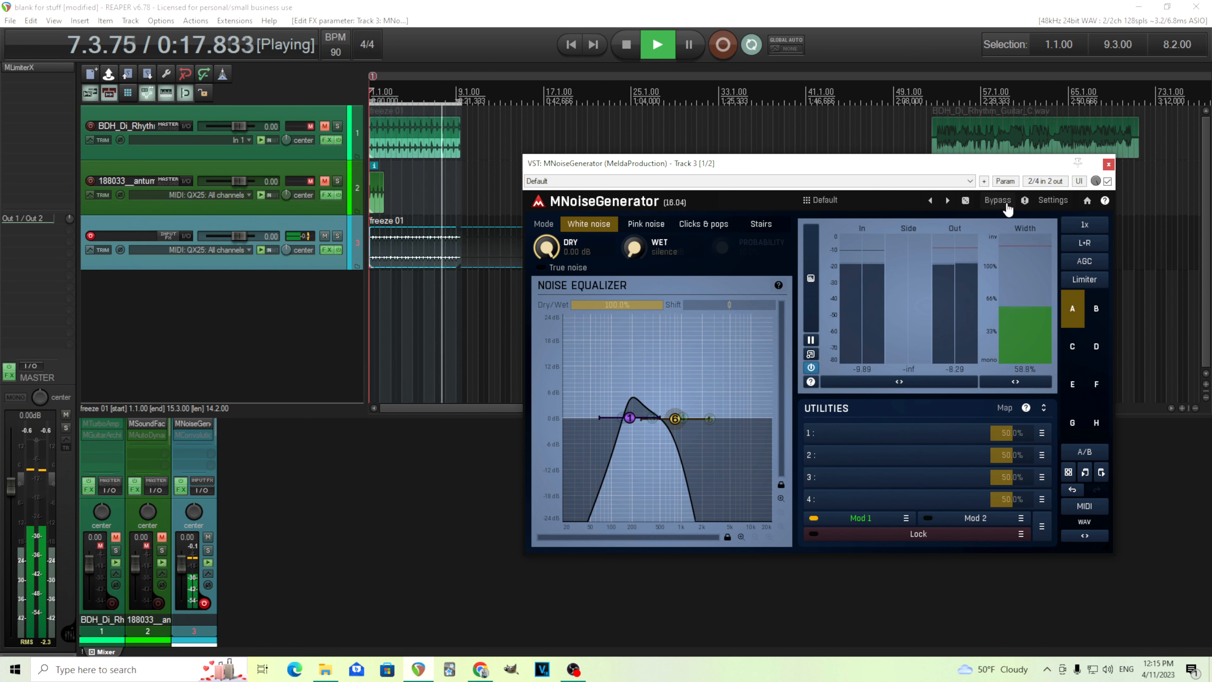
click(626, 48)
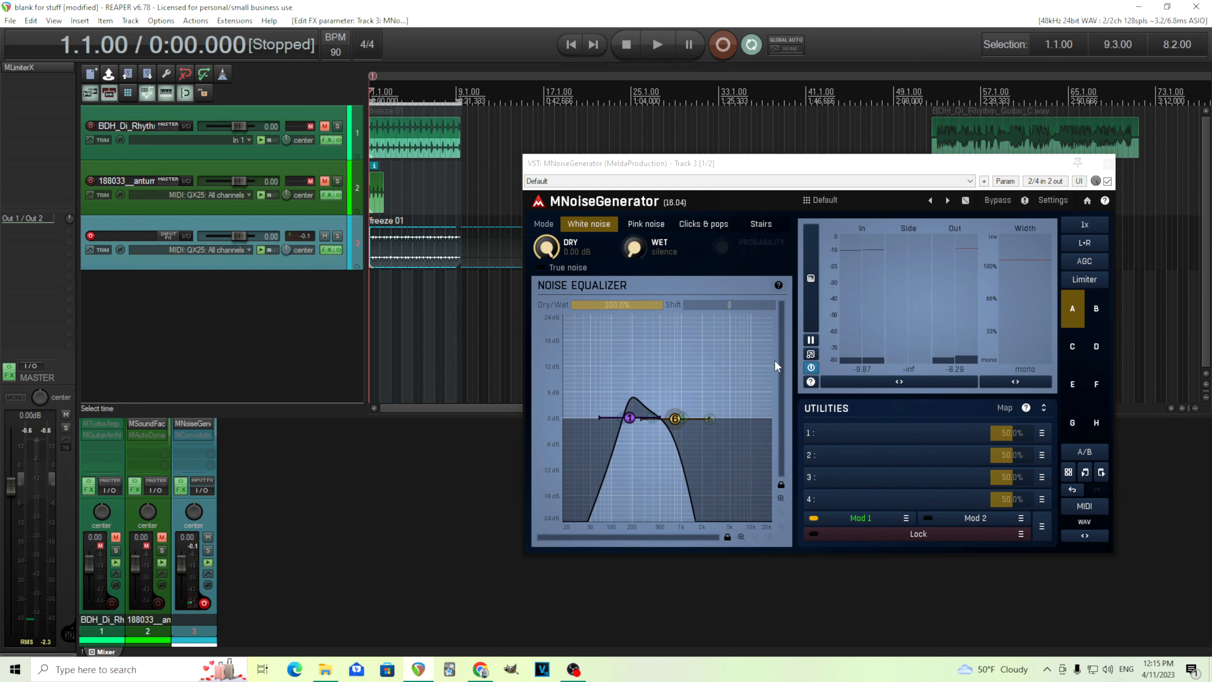